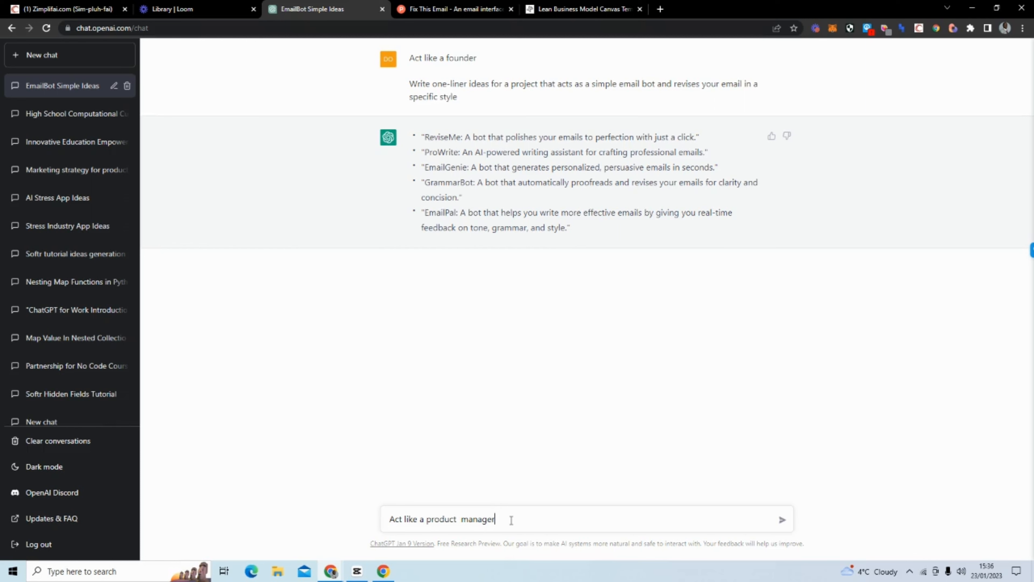
# Complete the "Act like a product manager" prompt with the earlier one-liner request for an email bot that revises emails, and submit it.
pyautogui.hotkey('shift', 'Return')
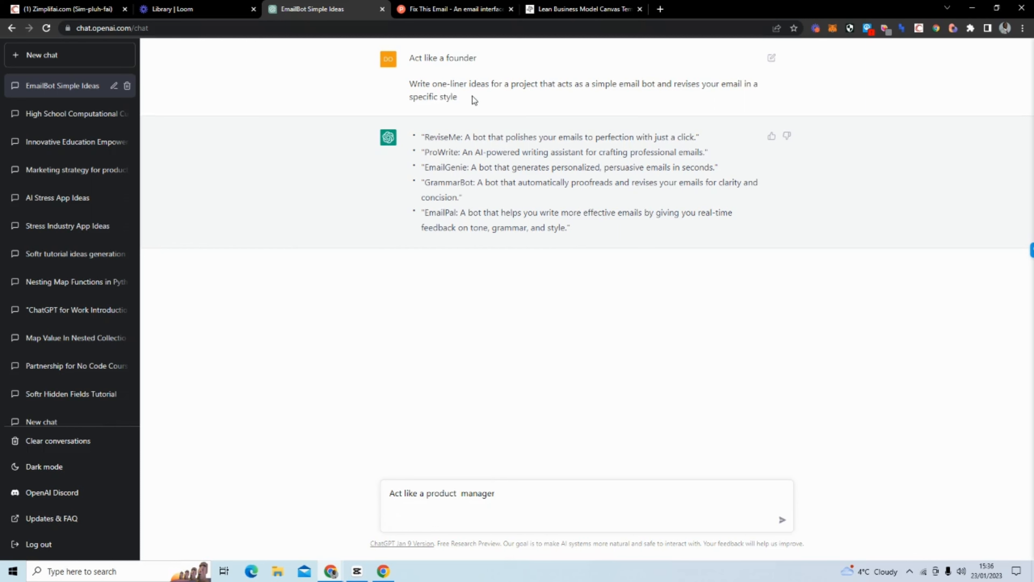
pyautogui.moveTo(472, 96); pyautogui.dragTo(401, 90)
pyautogui.click(447, 95)
pyautogui.moveTo(472, 102); pyautogui.dragTo(408, 83)
pyautogui.hotkey('ctrl', 'c')
pyautogui.click(454, 517)
pyautogui.hotkey('ctrl', 'v')
pyautogui.click(782, 520)
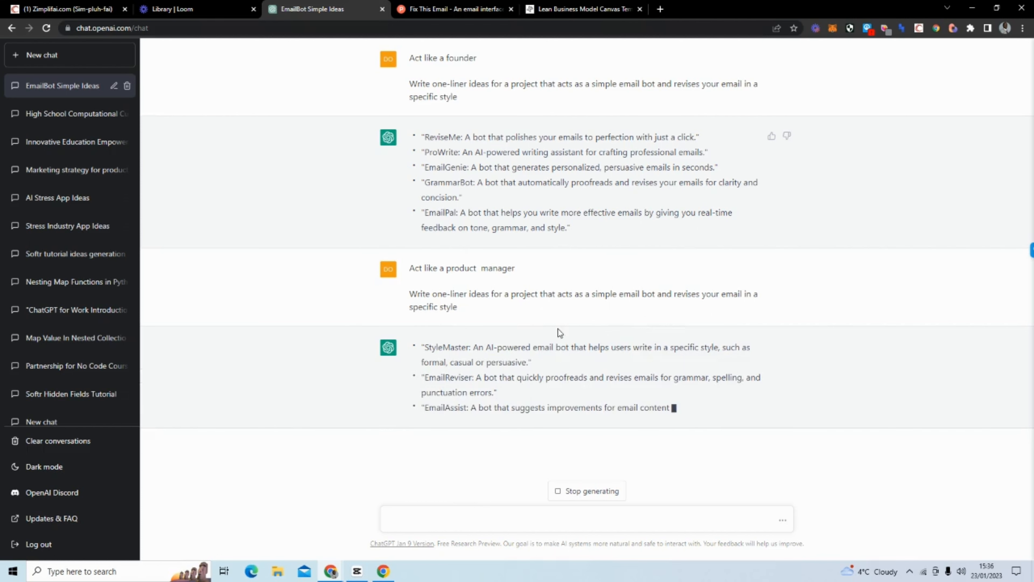
# Examine the product manager's one-liner ideas against the founder's, and check the sections of the lean business model canvas.
pyautogui.moveTo(425, 347); pyautogui.dragTo(476, 346)
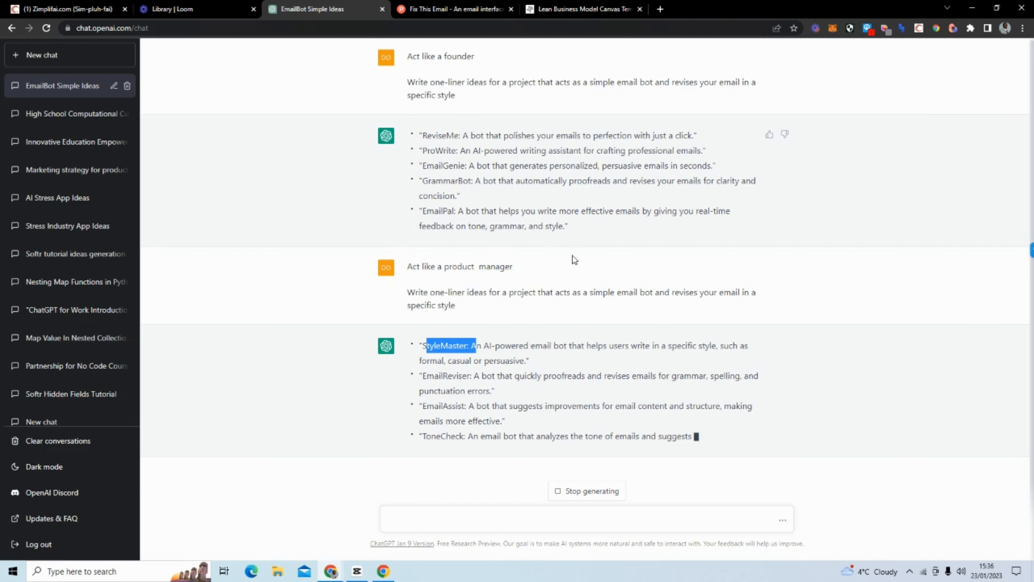
pyautogui.click(579, 375)
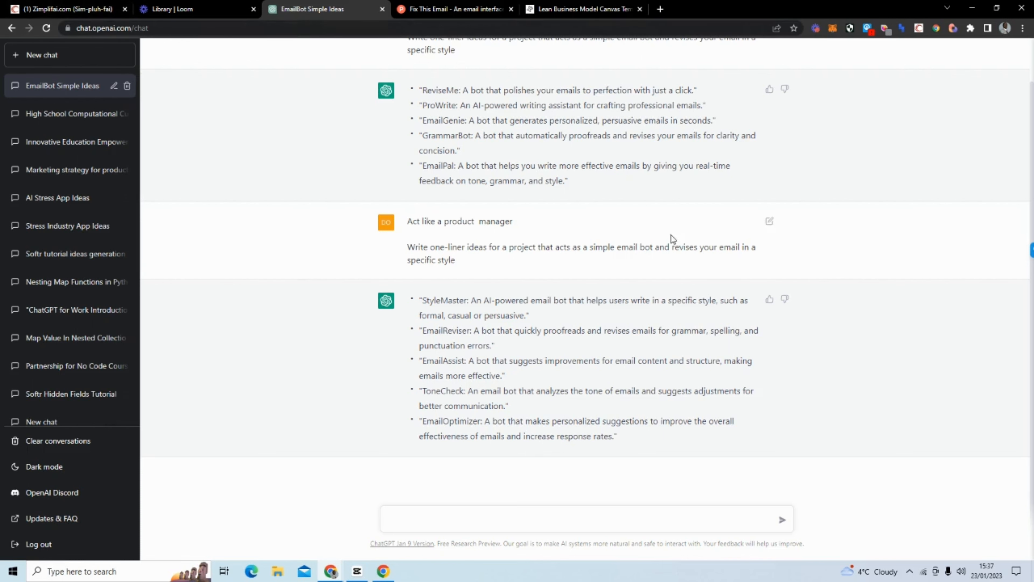
pyautogui.scroll(1, 570, 193)
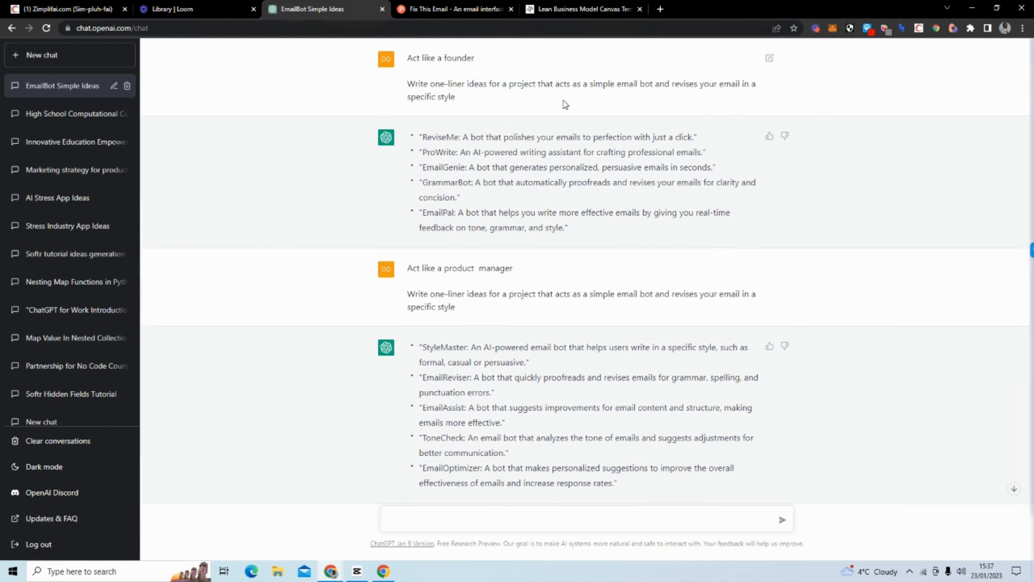
pyautogui.click(580, 8)
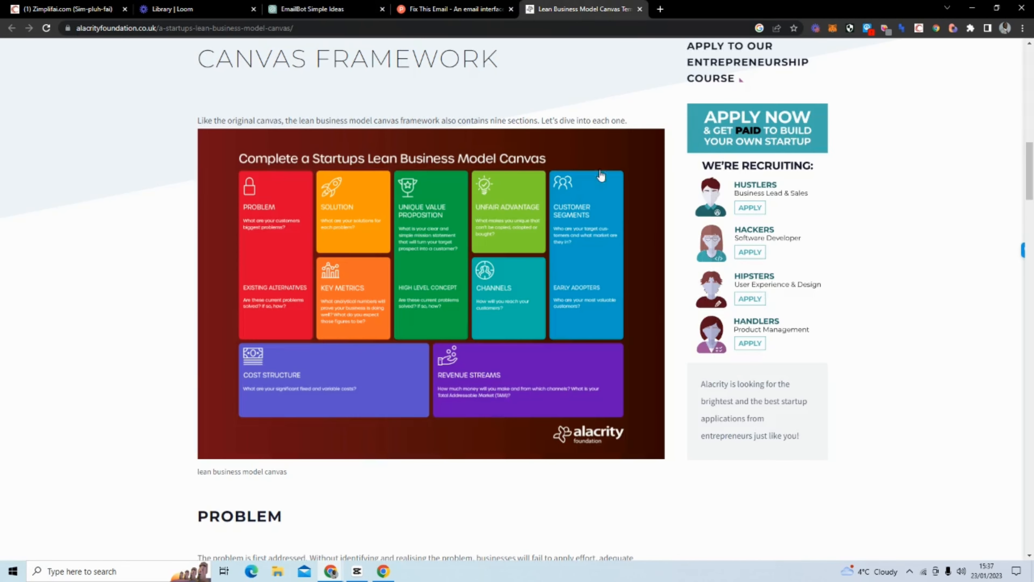
# Switch to Notion and create a new private page titled "Fix This Email".
pyautogui.click(40, 11)
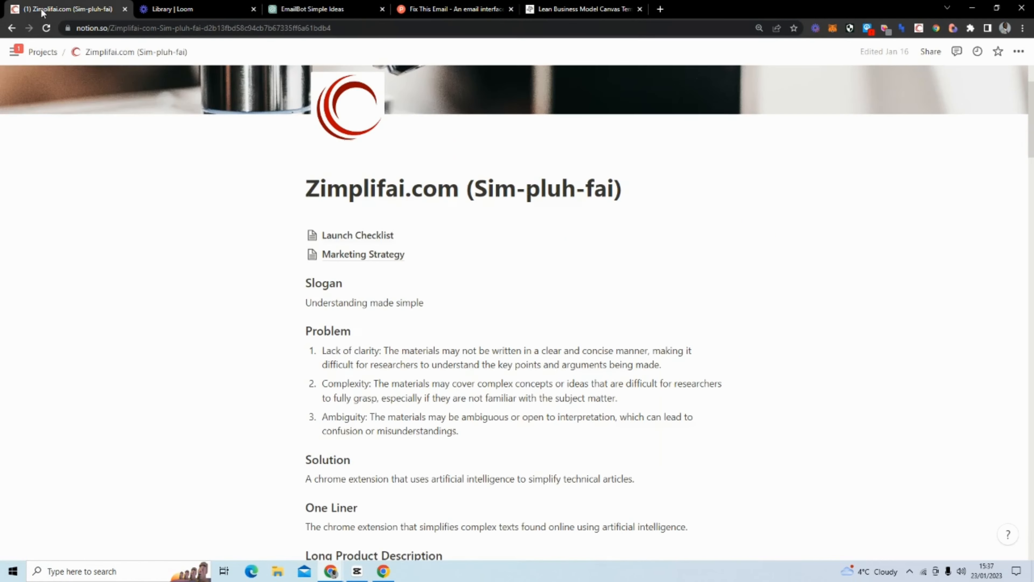
pyautogui.scroll(1, 341, 328)
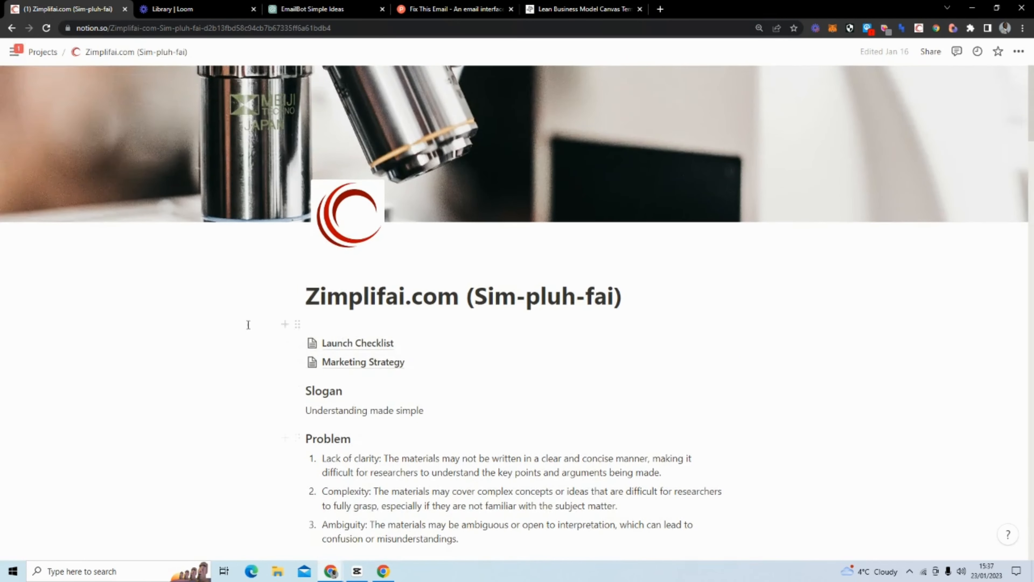
pyautogui.moveTo(4, 268)
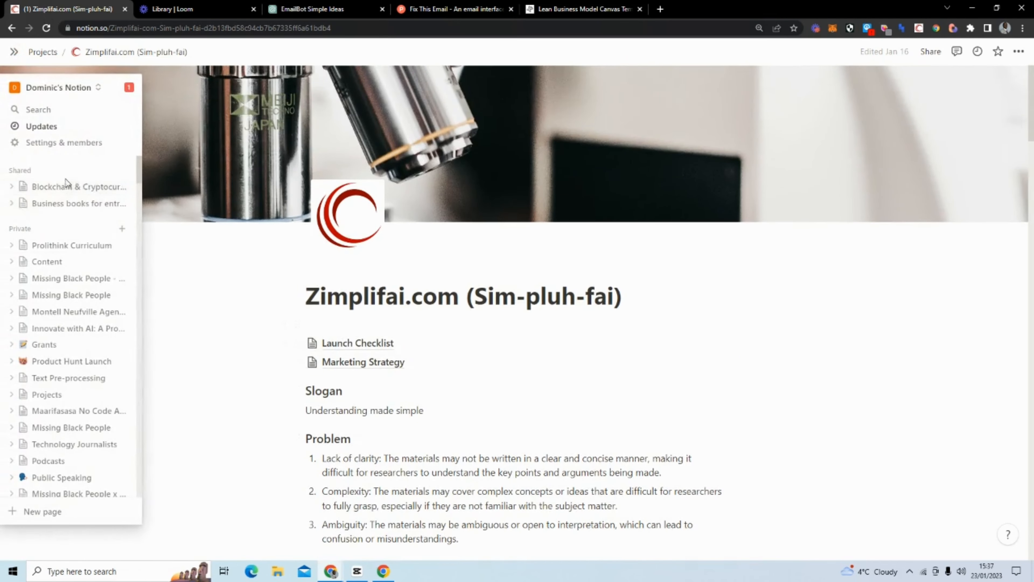
pyautogui.click(122, 229)
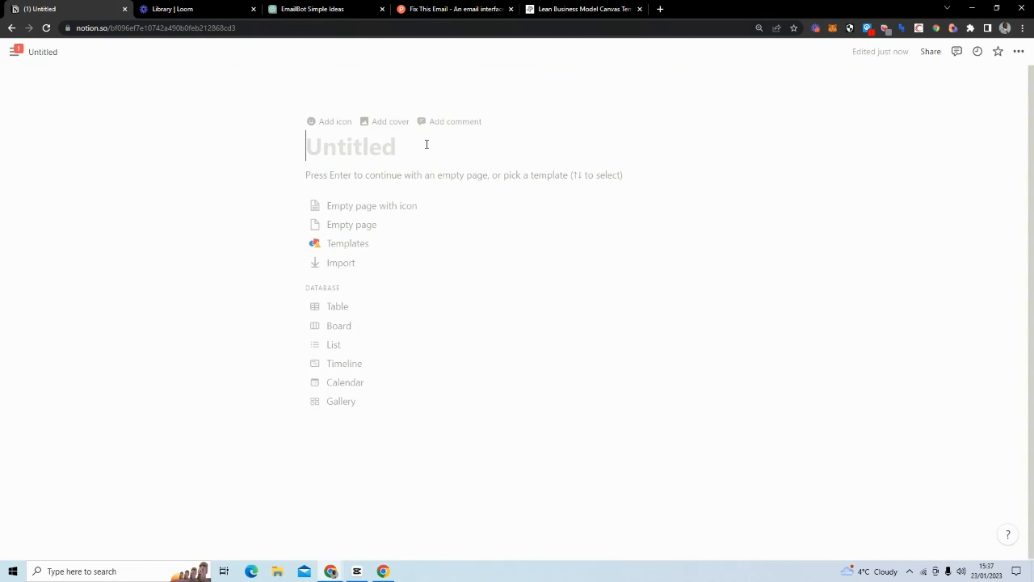
pyautogui.write('Fix ')
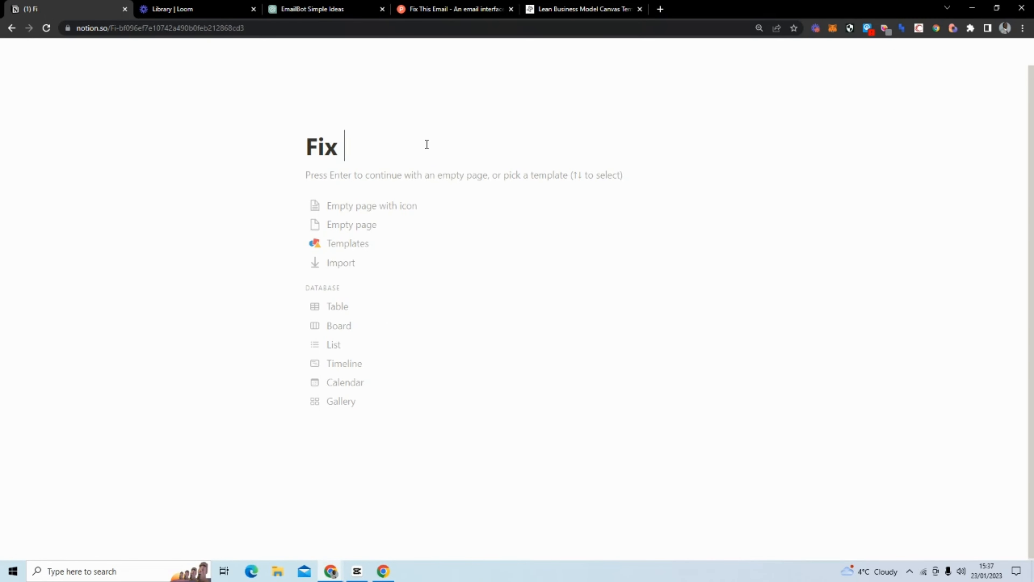
pyautogui.write('This Em')
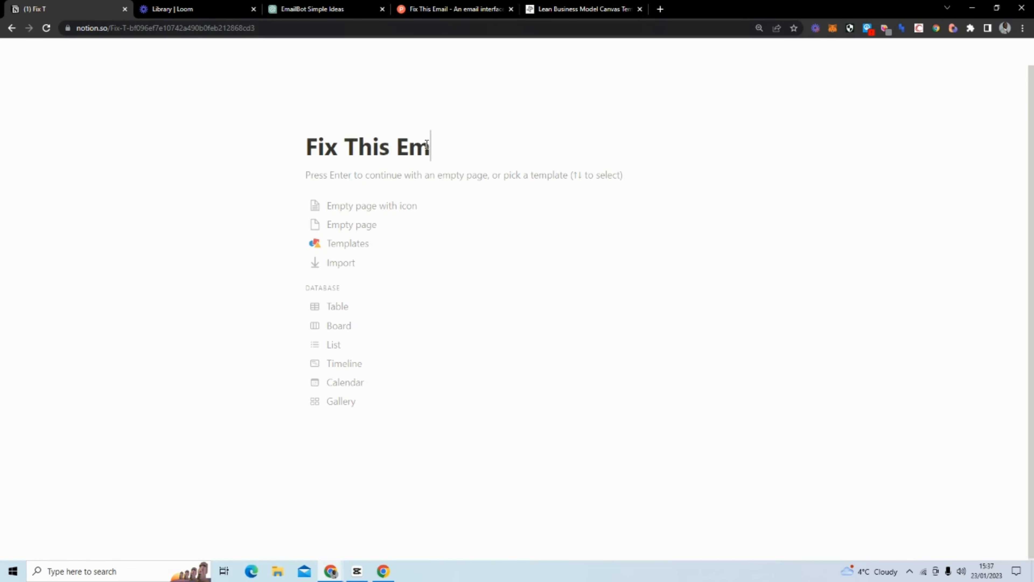
pyautogui.write('aikl')
pyautogui.press('BackSpace')
pyautogui.press('BackSpace')
pyautogui.write('l')
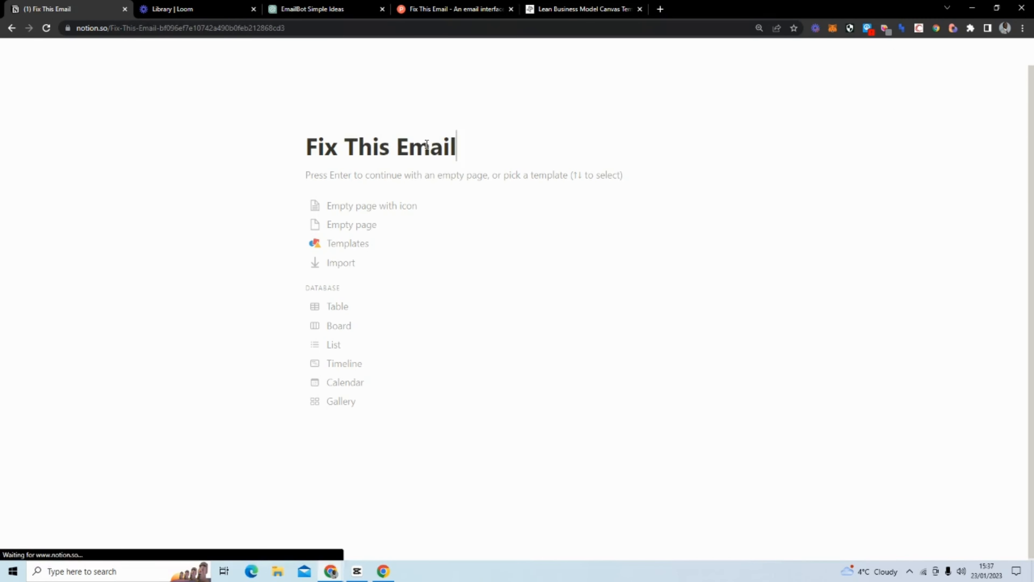
# Start the page body with a "One Liner" section title formatted as Heading 2, with an empty line below it.
pyautogui.press('Return')
pyautogui.write('One ')
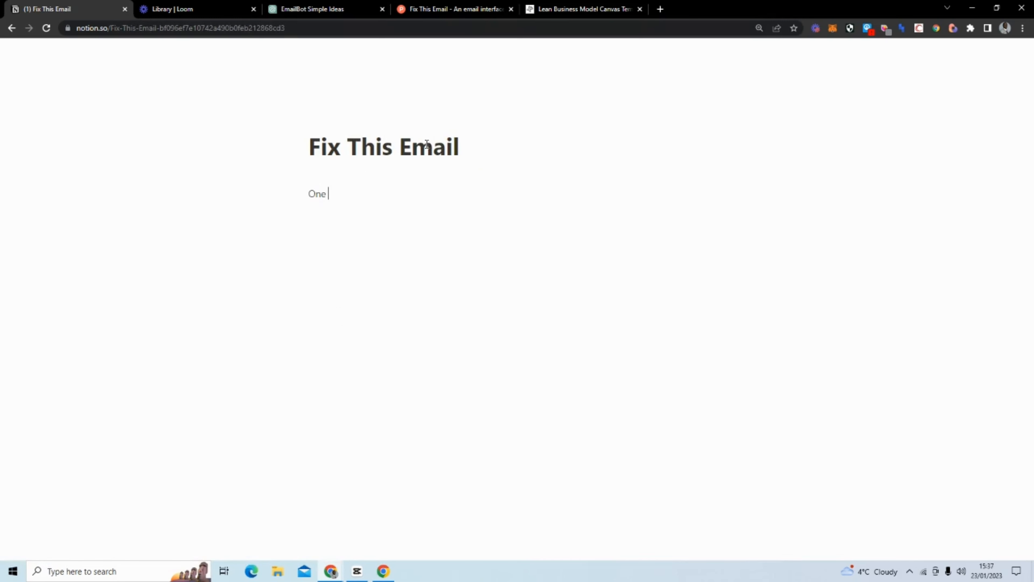
pyautogui.write('Liner')
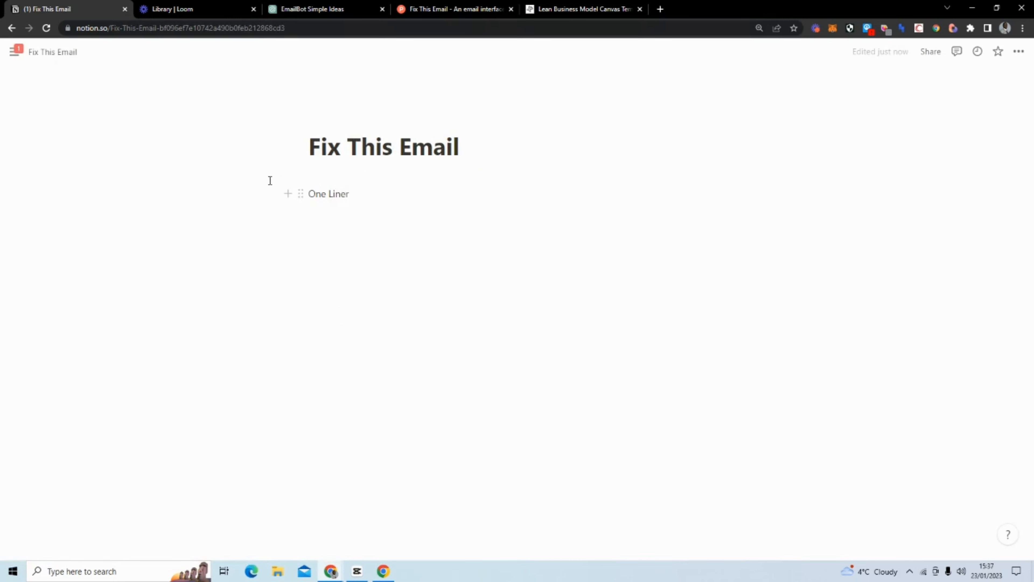
pyautogui.click(302, 194)
pyautogui.moveTo(273, 157)
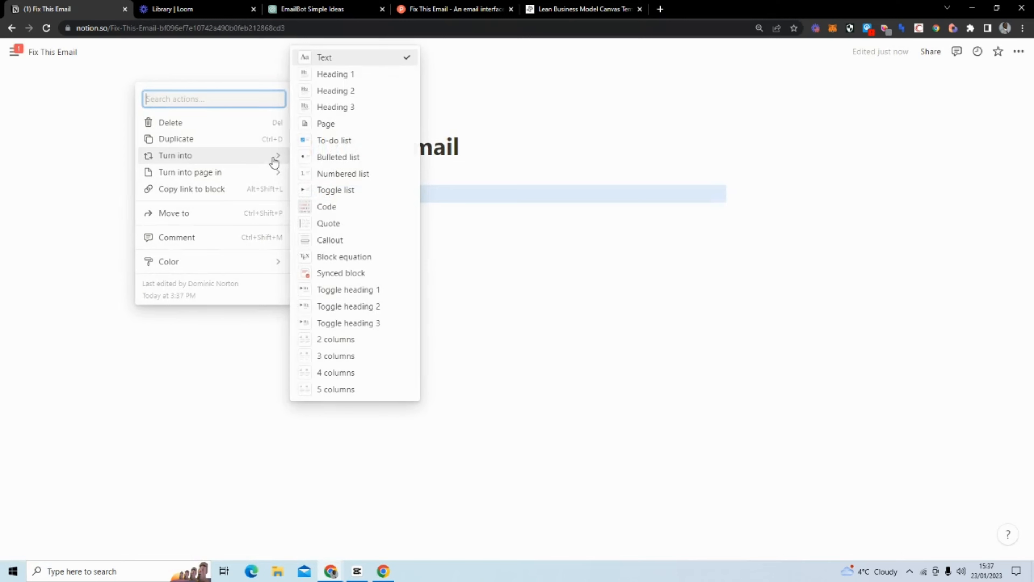
pyautogui.click(365, 94)
pyautogui.click(401, 225)
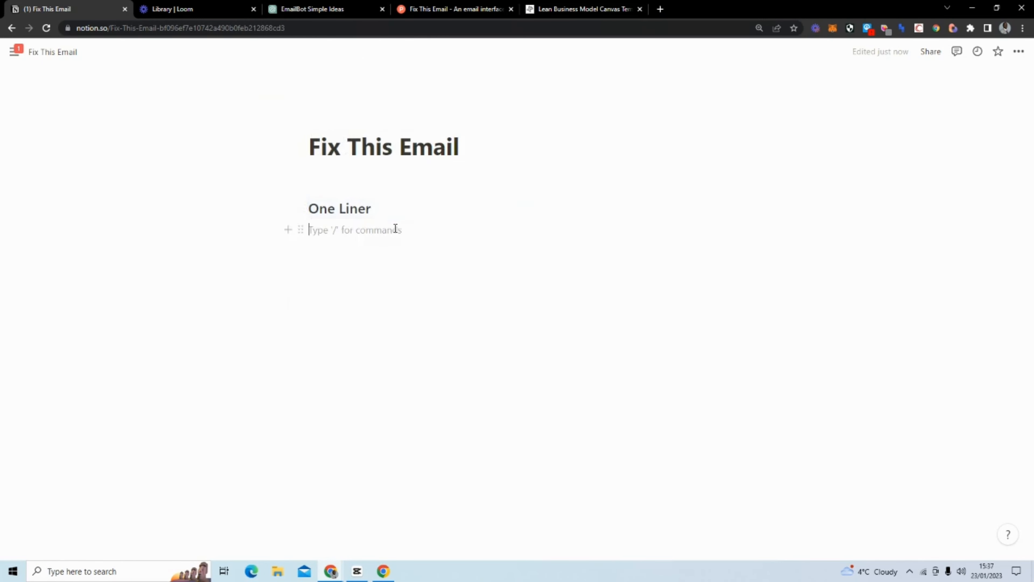
# Copy the EmailAssist description from the ChatGPT ideas into the Notion page under One Liner, moving the Notion tab next to the ChatGPT tab.
pyautogui.click(562, 8)
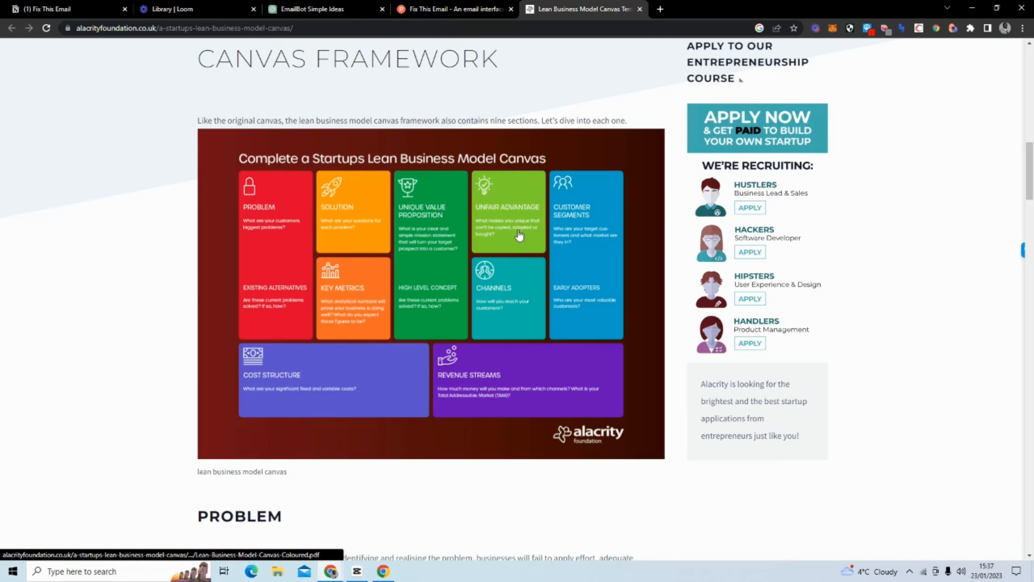
pyautogui.click(334, 6)
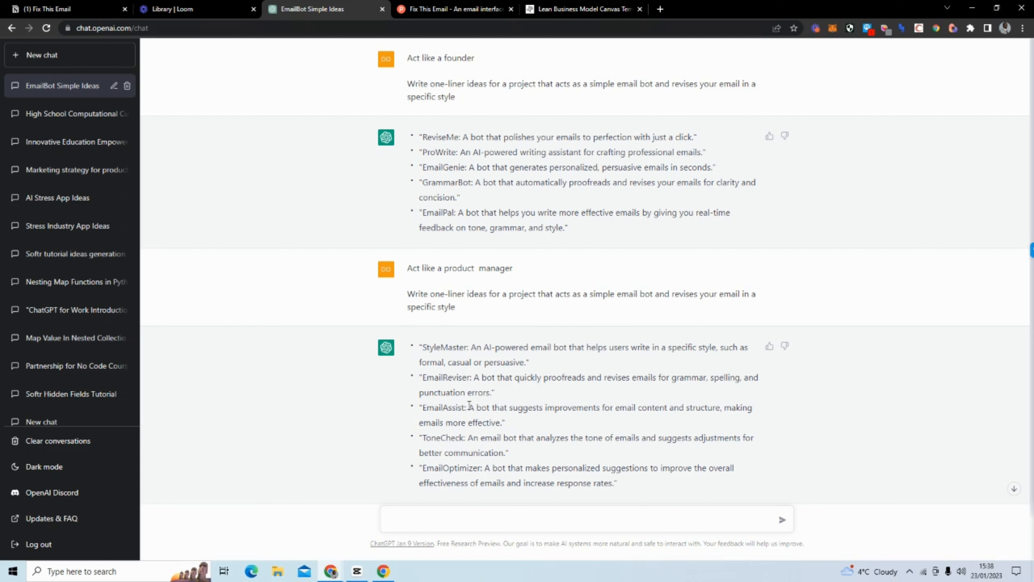
pyautogui.moveTo(469, 404); pyautogui.dragTo(503, 422)
pyautogui.hotkey('ctrl', 'c')
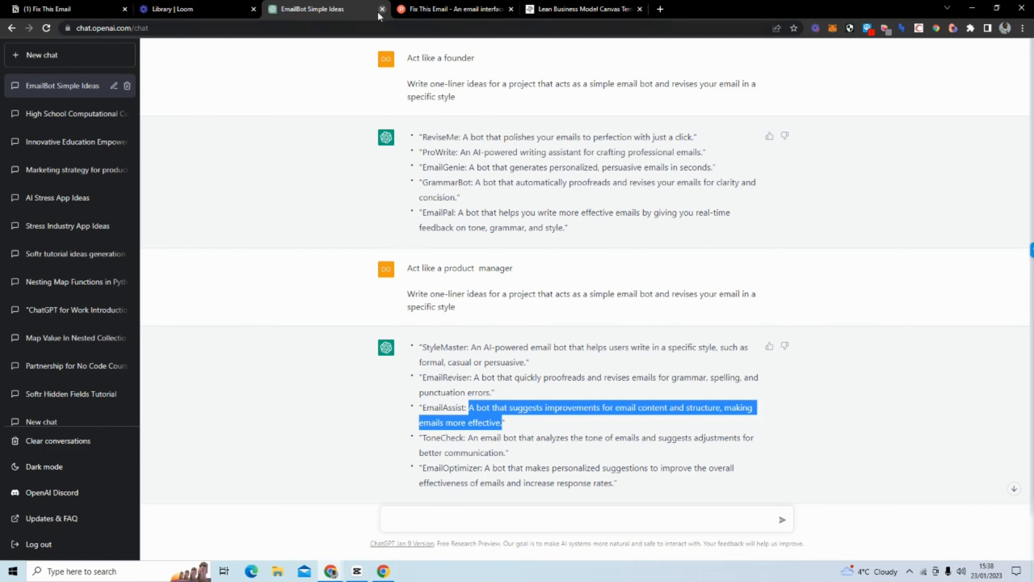
pyautogui.click(83, 11)
pyautogui.moveTo(83, 12); pyautogui.dragTo(217, 10)
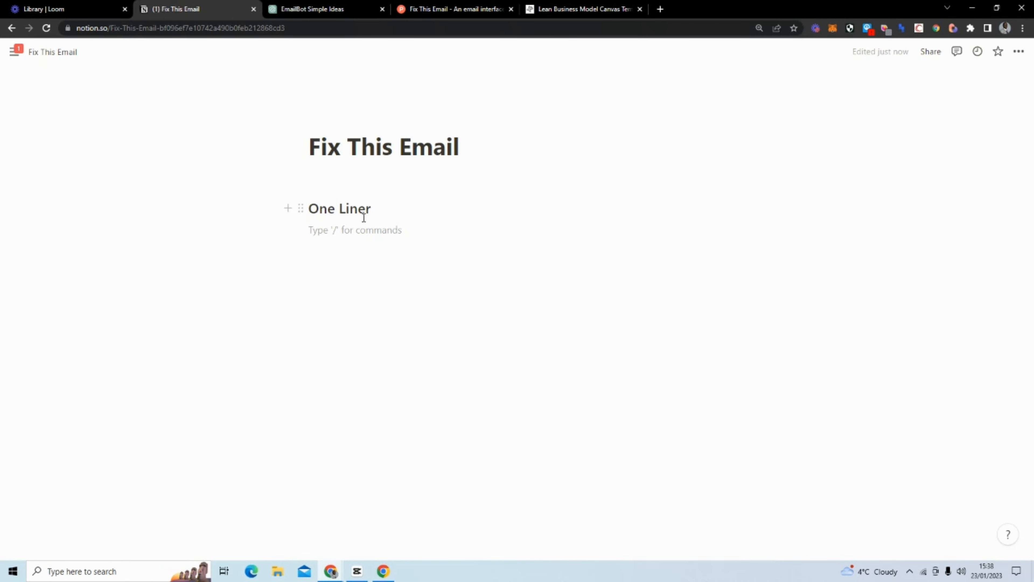
pyautogui.hotkey('ctrl', 'v')
pyautogui.press('Return')
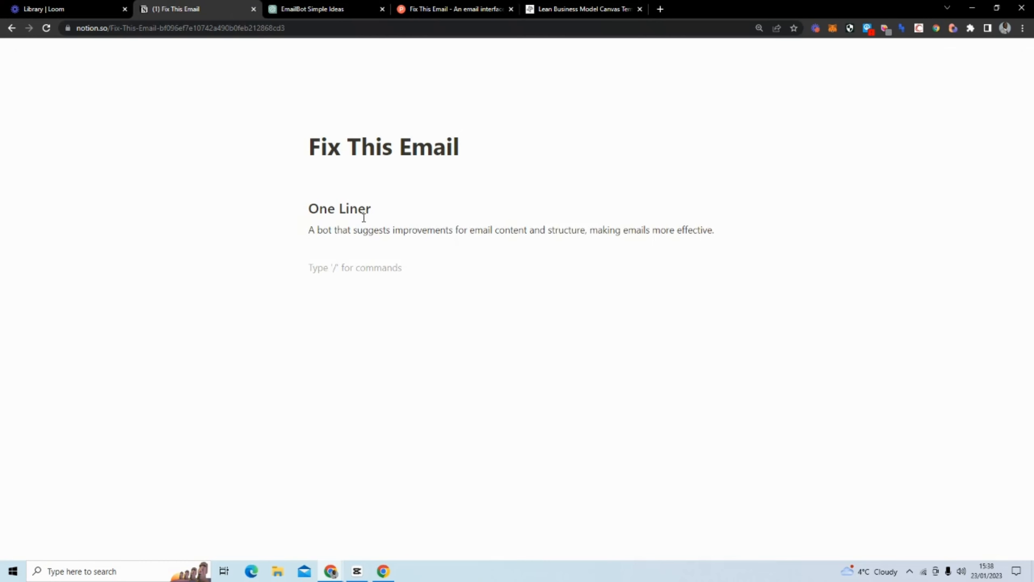
# Examine the section layout of the Zimplifai.com page under Projects, and return to the Fix This Email page.
pyautogui.moveTo(2, 83)
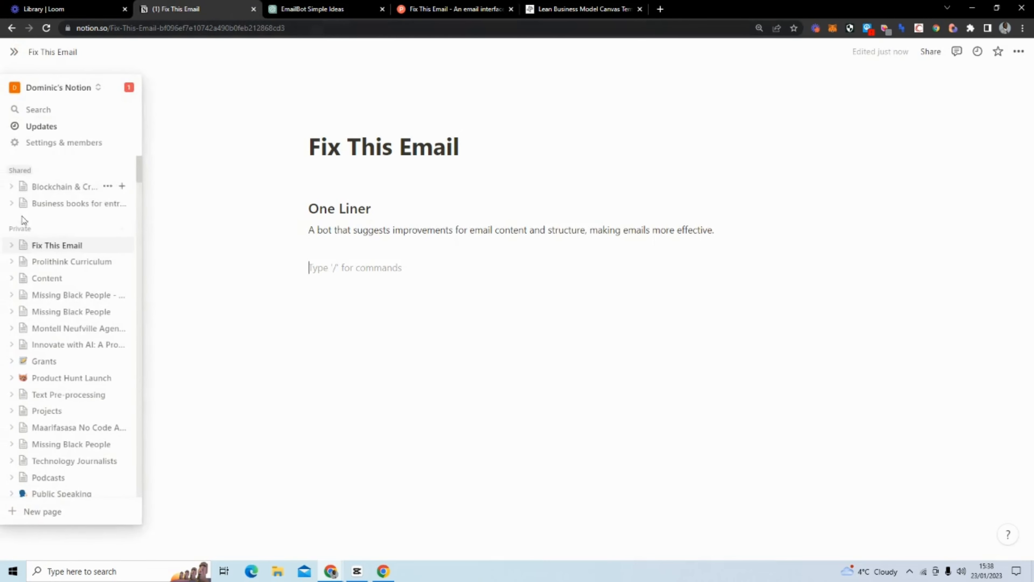
pyautogui.click(12, 410)
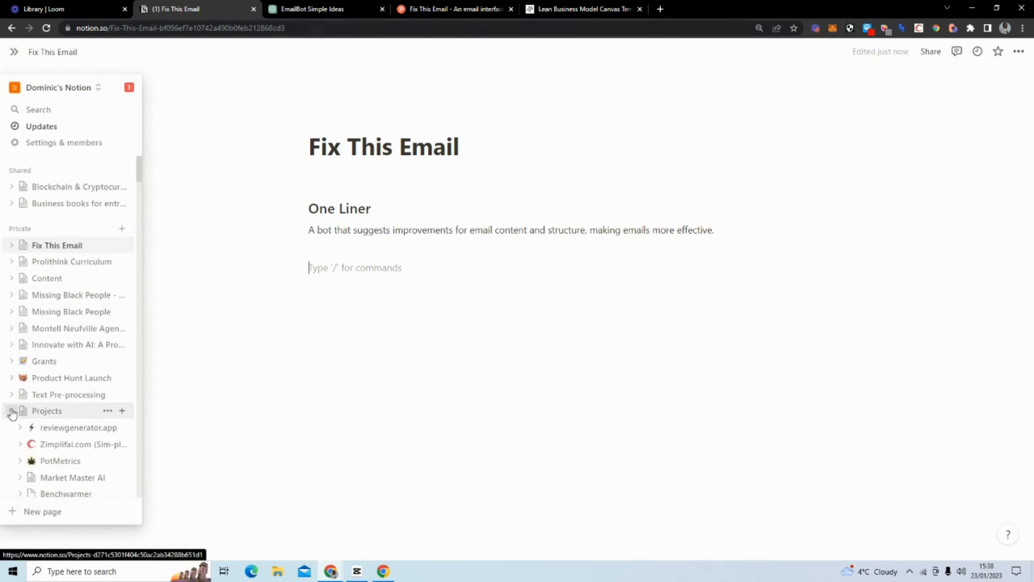
pyautogui.click(61, 444)
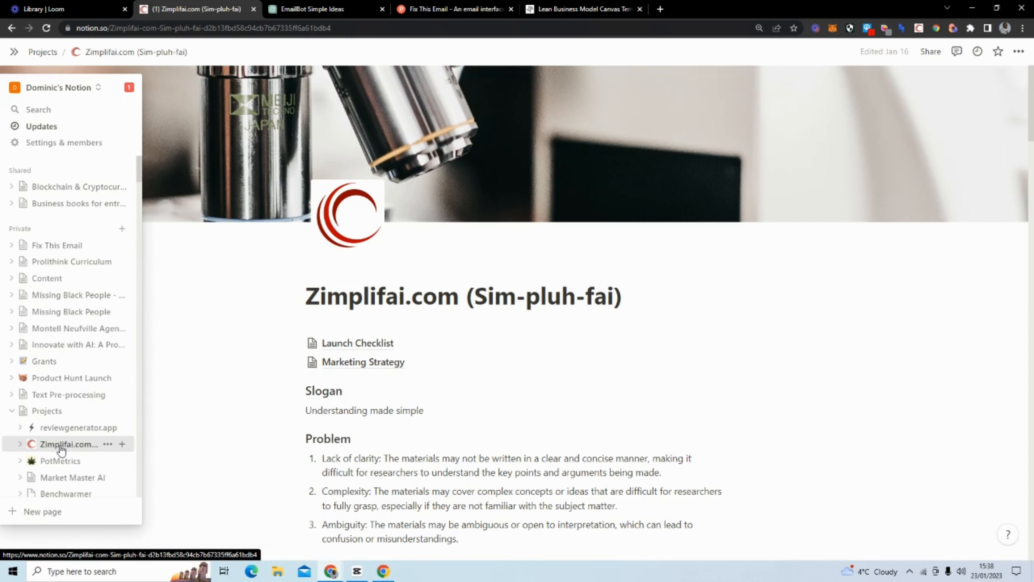
pyautogui.scroll(-5, 305, 412)
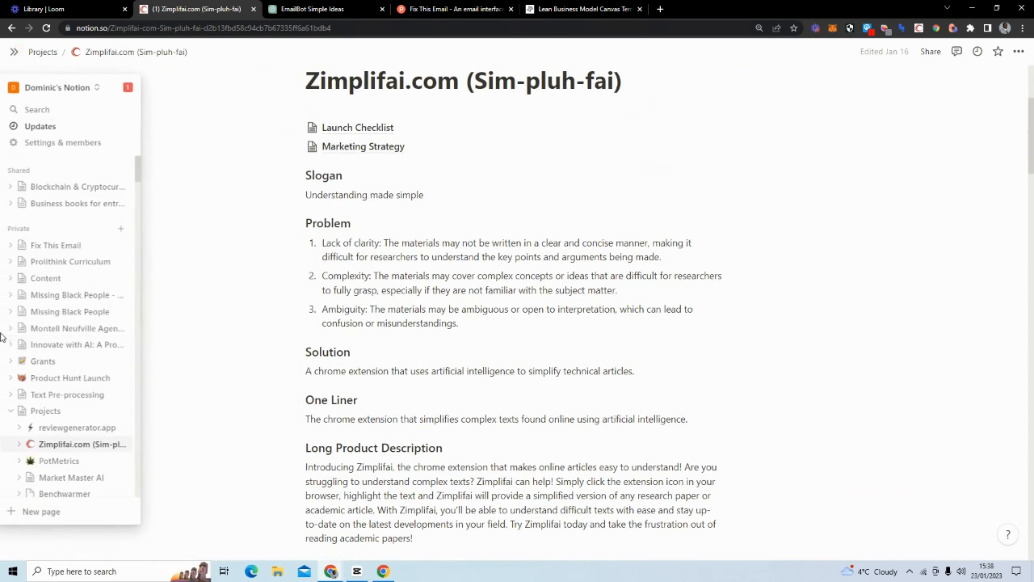
pyautogui.click(59, 245)
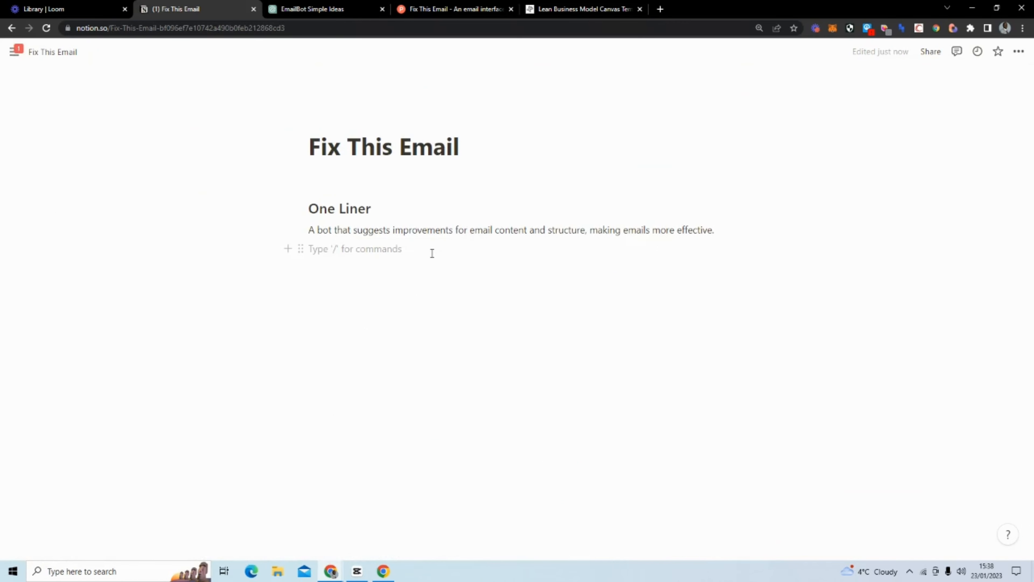
# Add a text line reading "Problem" below the one-liner description.
pyautogui.press('Return')
pyautogui.write('problem')
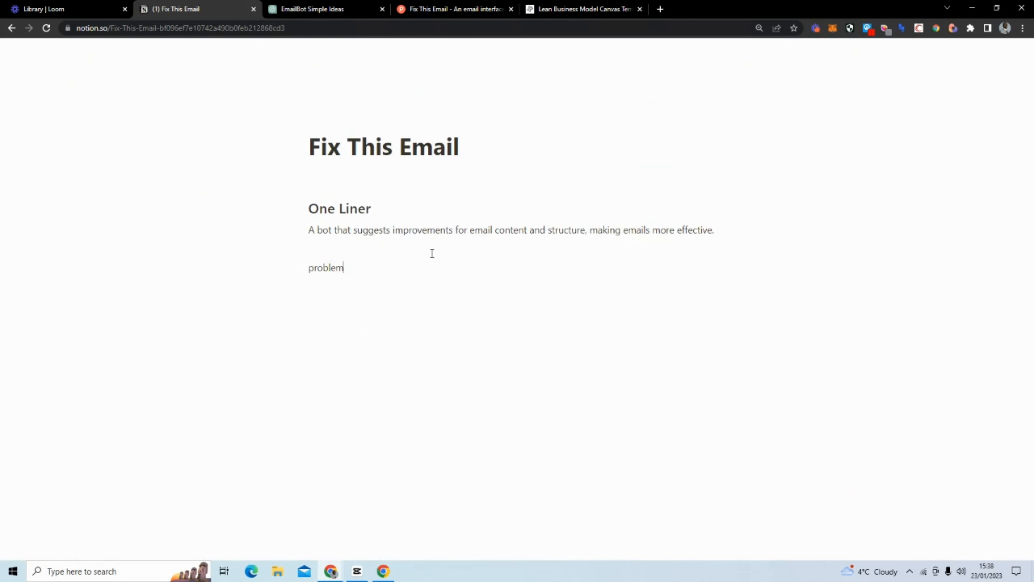
pyautogui.press('BackSpace')
pyautogui.press('BackSpace')
pyautogui.press('BackSpace')
pyautogui.press('BackSpace')
pyautogui.press('BackSpace')
pyautogui.write('Problem')
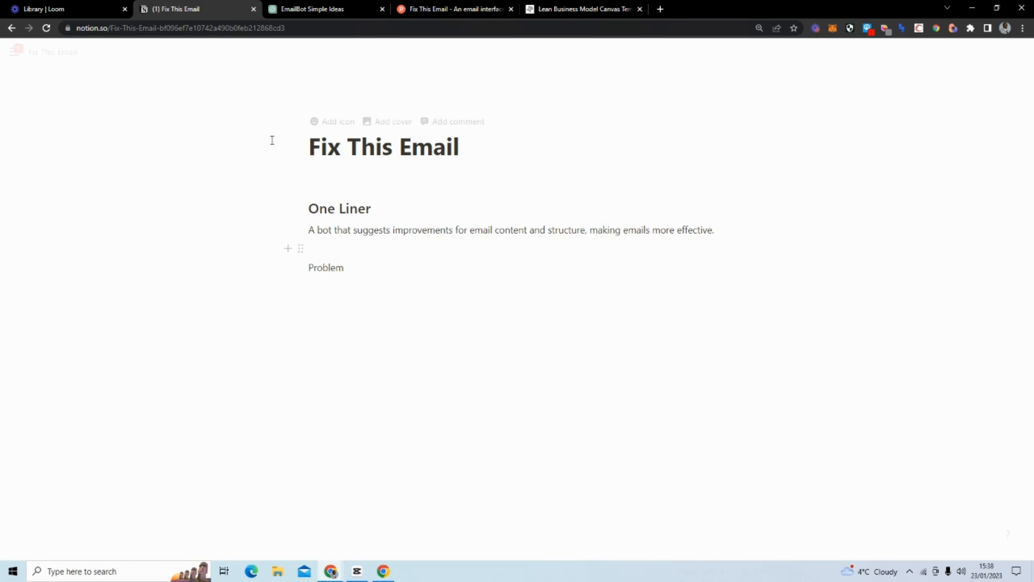
# Turn the Problem line into Heading 2 and remove the empty line above it.
pyautogui.click(299, 269)
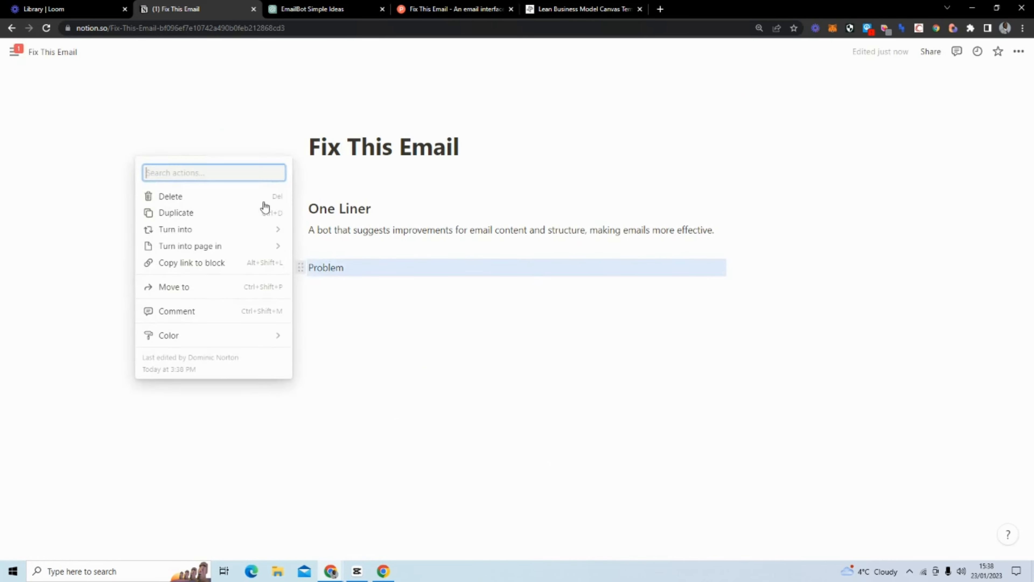
pyautogui.moveTo(273, 227)
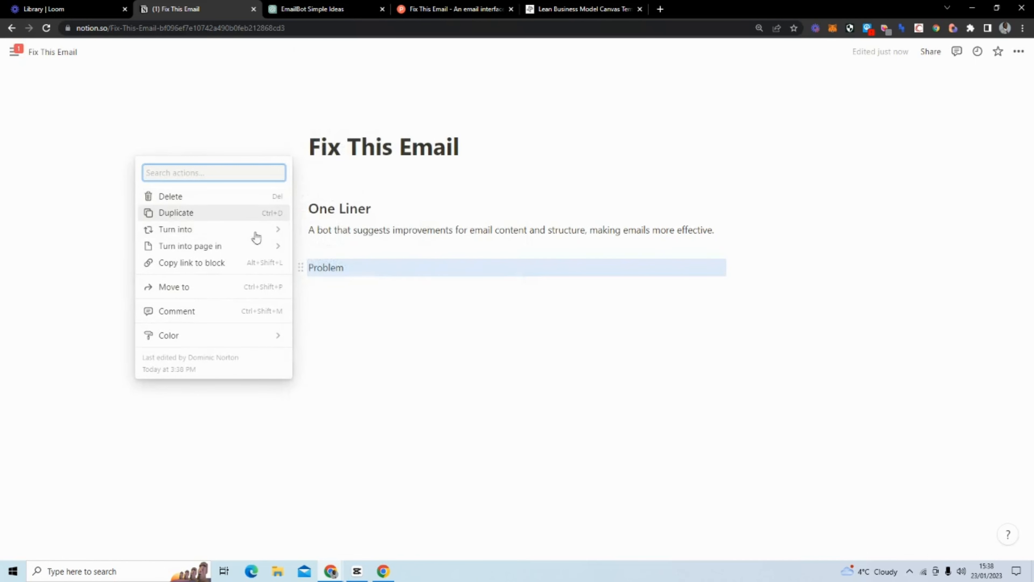
pyautogui.click(346, 98)
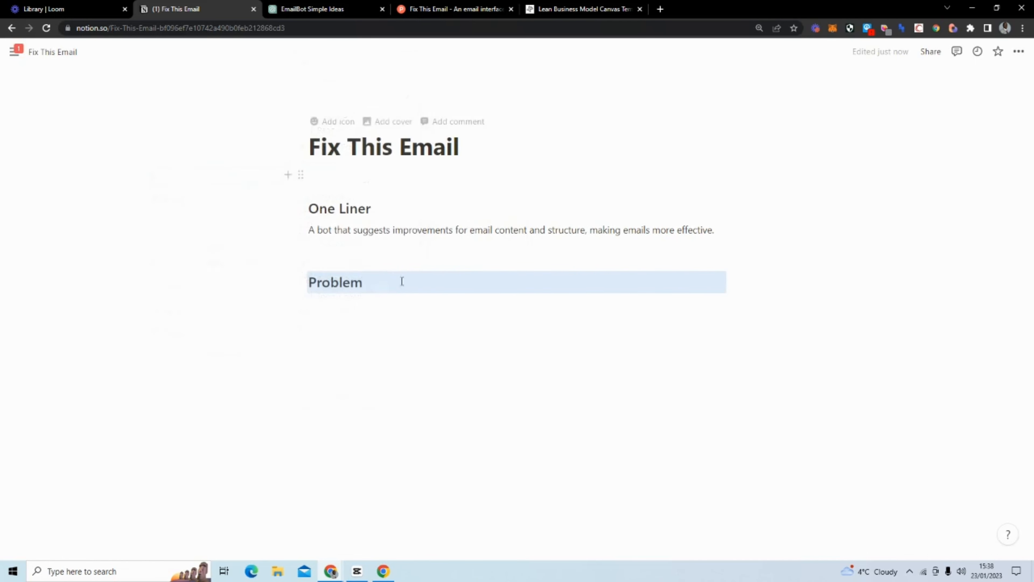
pyautogui.click(377, 314)
pyautogui.click(346, 255)
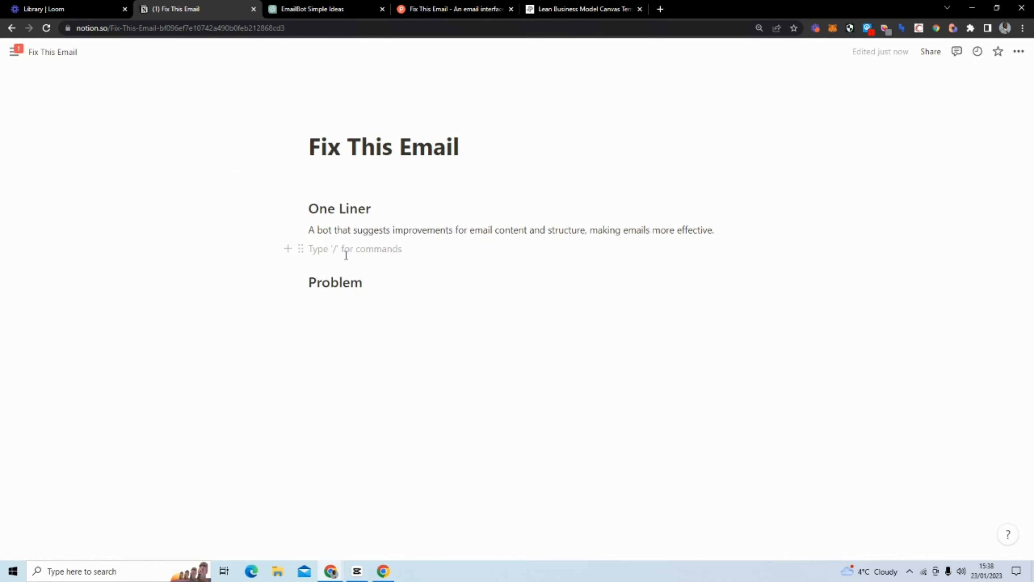
pyautogui.press('BackSpace')
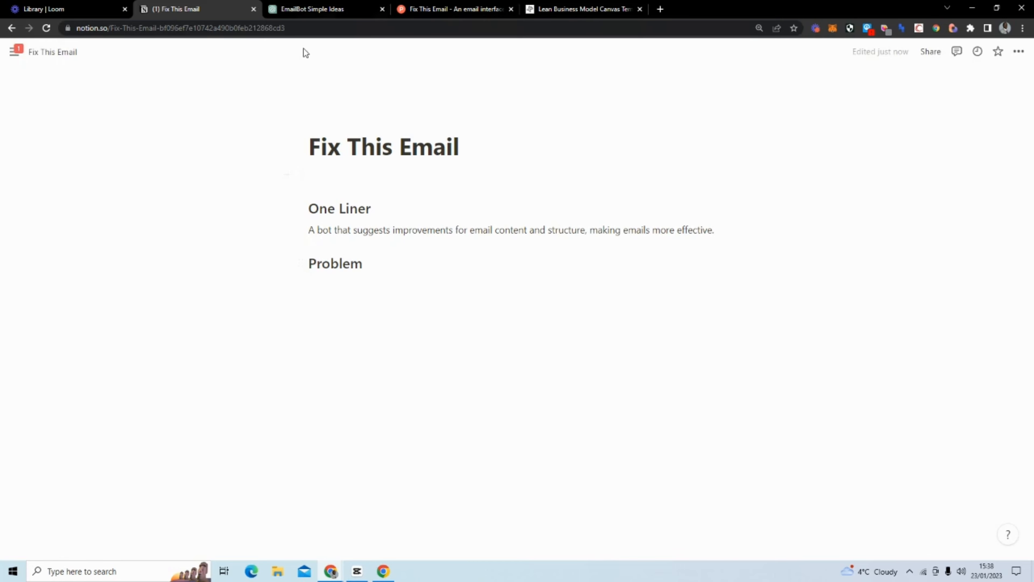
# Switch to ChatGPT and ask "What problems do founders face writing emails", checking the Product Hunt description of Fix This Email first.
pyautogui.click(301, 12)
pyautogui.click(523, 278)
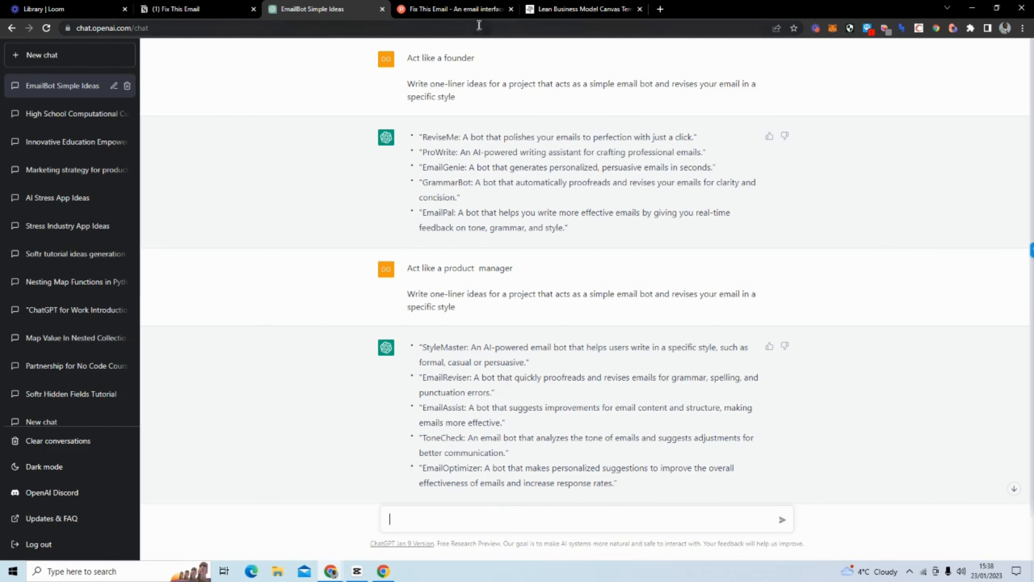
pyautogui.click(454, 9)
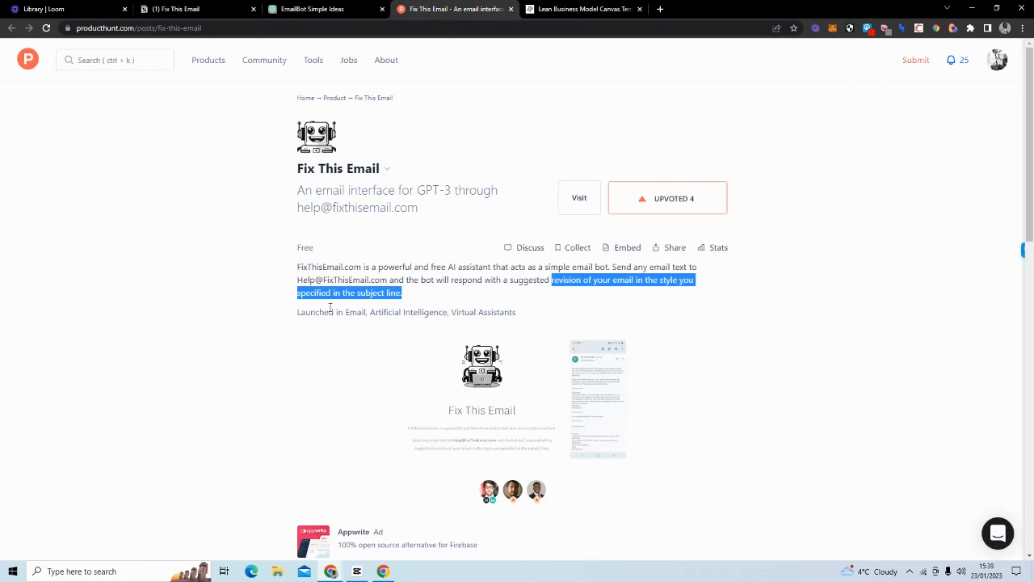
pyautogui.click(339, 11)
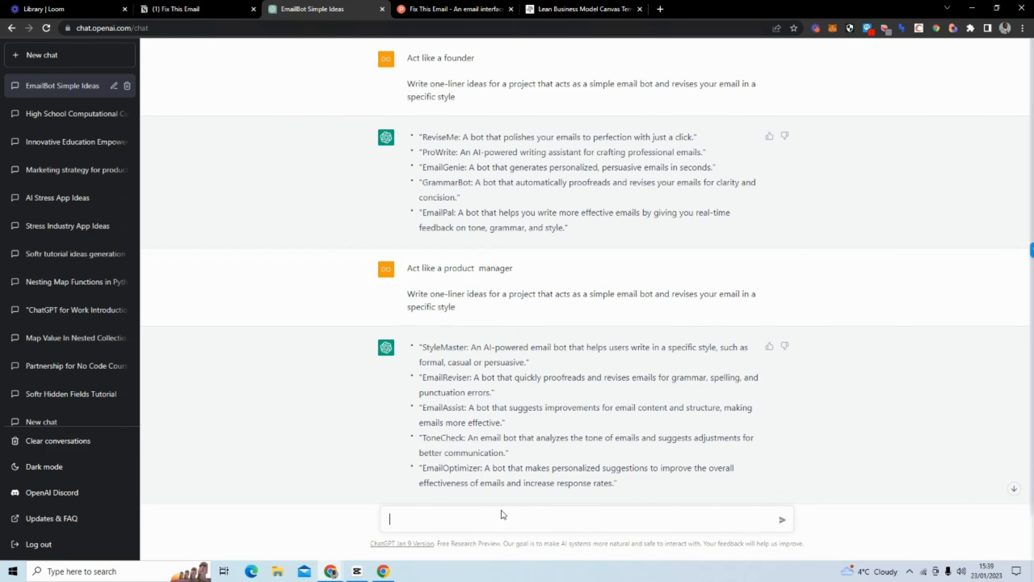
pyautogui.write('hat problems do founders facewriting emails')
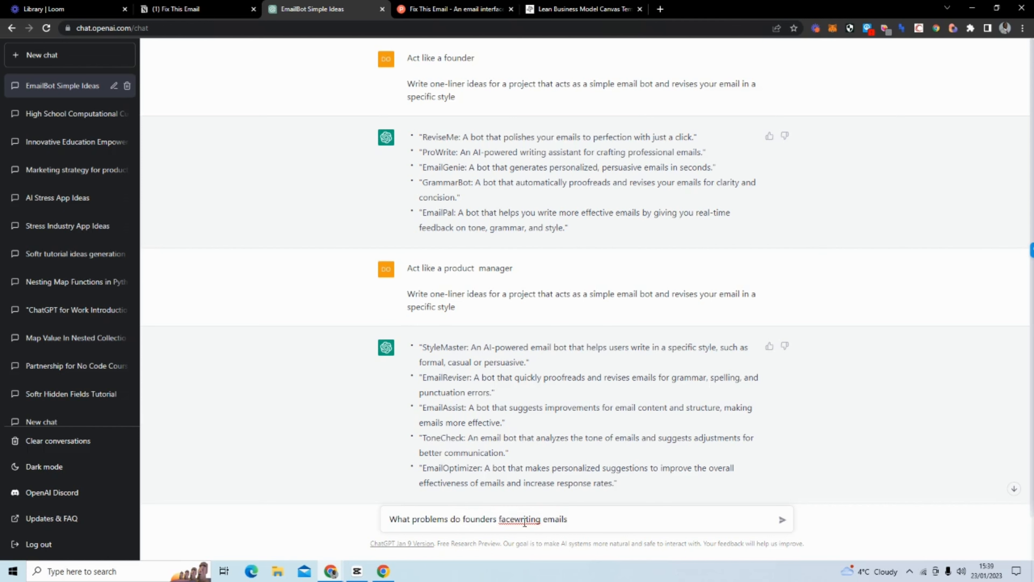
pyautogui.click(515, 519)
pyautogui.click(787, 521)
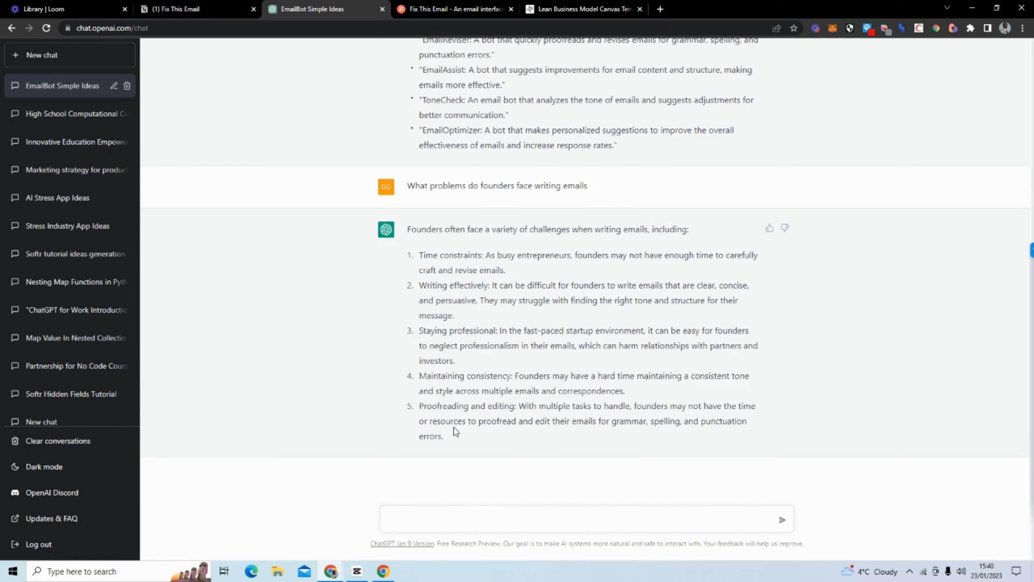
# Copy the first four challenges, from Time constraints to Maintaining consistency, from the ChatGPT answer into the Notion page under Problem.
pyautogui.moveTo(447, 431); pyautogui.dragTo(419, 409)
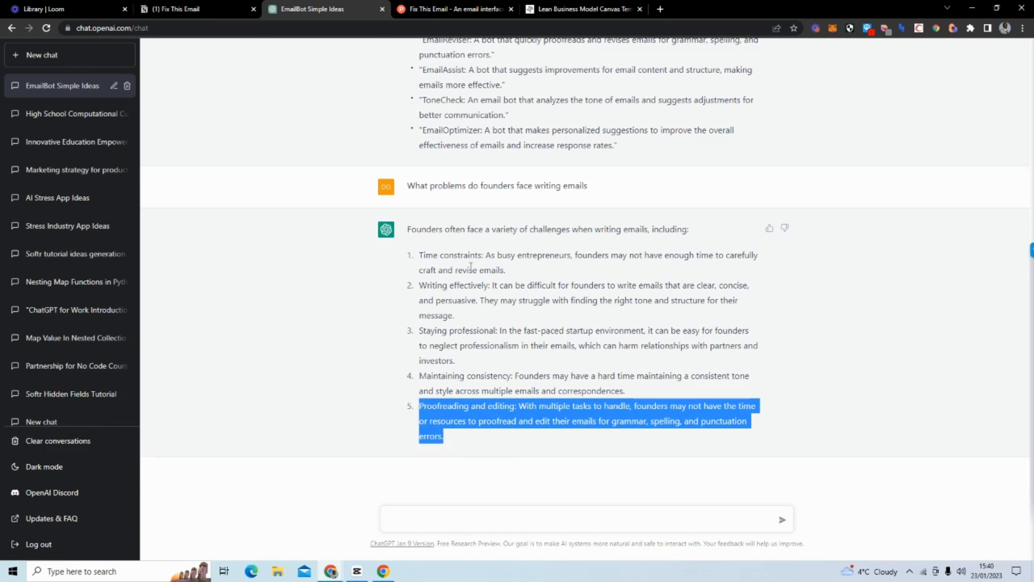
pyautogui.moveTo(419, 255); pyautogui.dragTo(474, 255)
pyautogui.moveTo(419, 285); pyautogui.dragTo(488, 285)
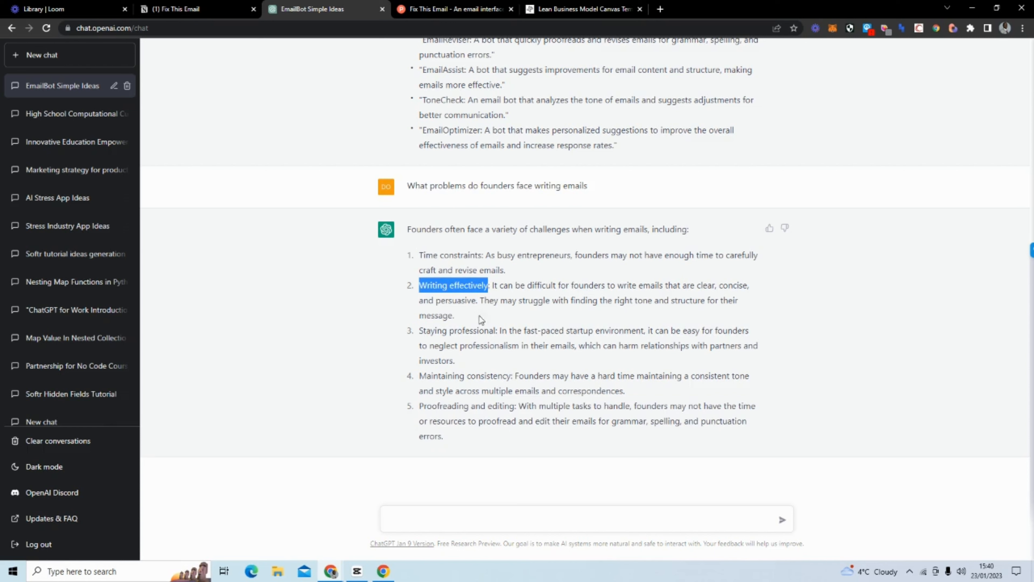
pyautogui.moveTo(626, 390); pyautogui.dragTo(421, 254)
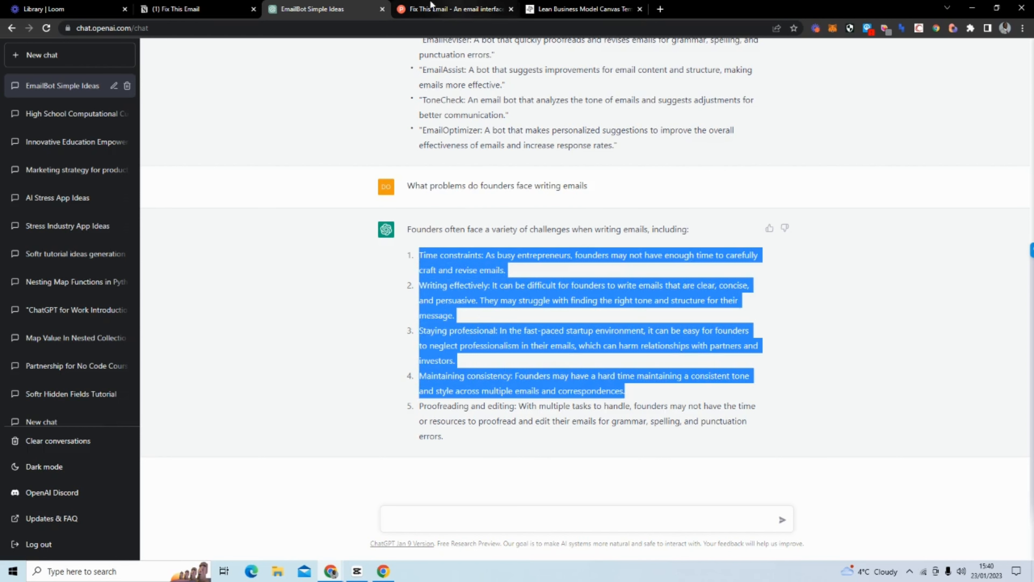
pyautogui.click(171, 5)
pyautogui.click(338, 287)
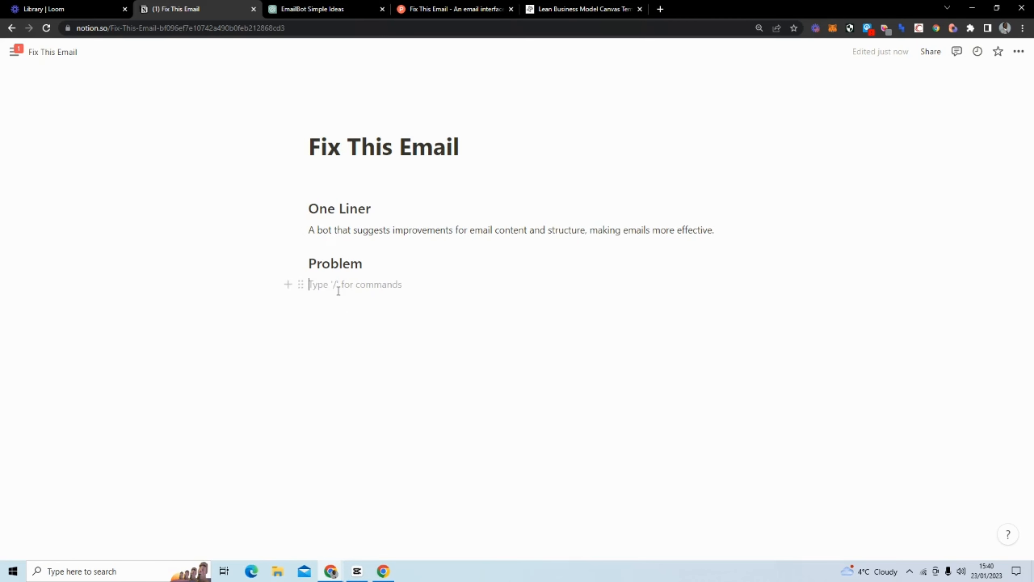
pyautogui.write('1. Time constraints: As busy entrepreneurs, founders may not have enough time to carefully craft and revise emails. 2. Writing effectively: It can be difficult for founders to write emails that are clear, concise, and persuasive. They may struggle with finding the right tone and structure for their message. 3. Staying professional: In the fast-paced startup environment, it can be easy for founders to neglect professionalism in their emails, which can harm relationships with partners and investors. 4. Maintaining consistency: Founders may have a hard time maintaining a consistent tone and style across multiple emails and correspondences.')
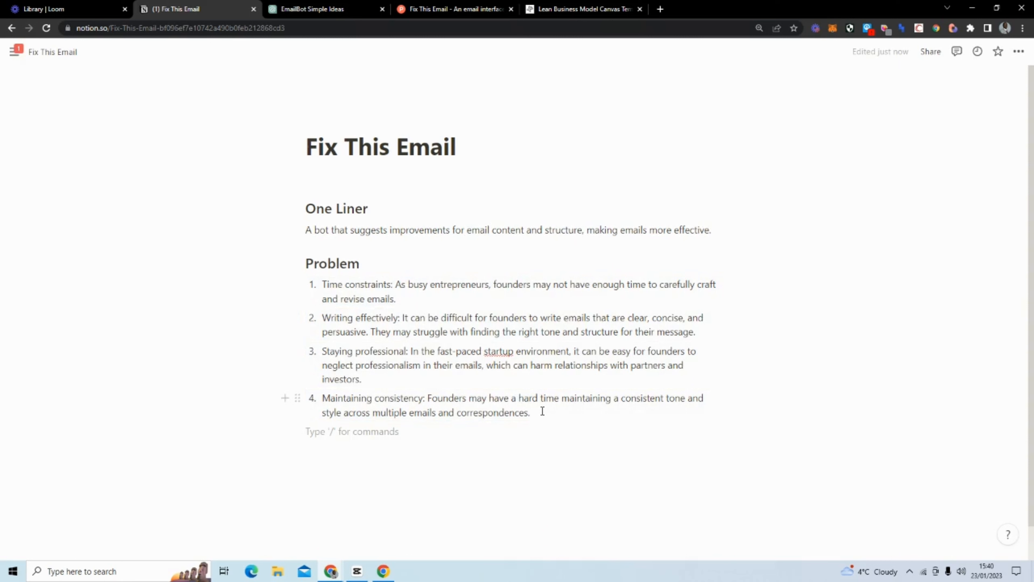
# Add a text line reading "Solution" below the numbered problem list, leaving an empty line between them.
pyautogui.press('Return')
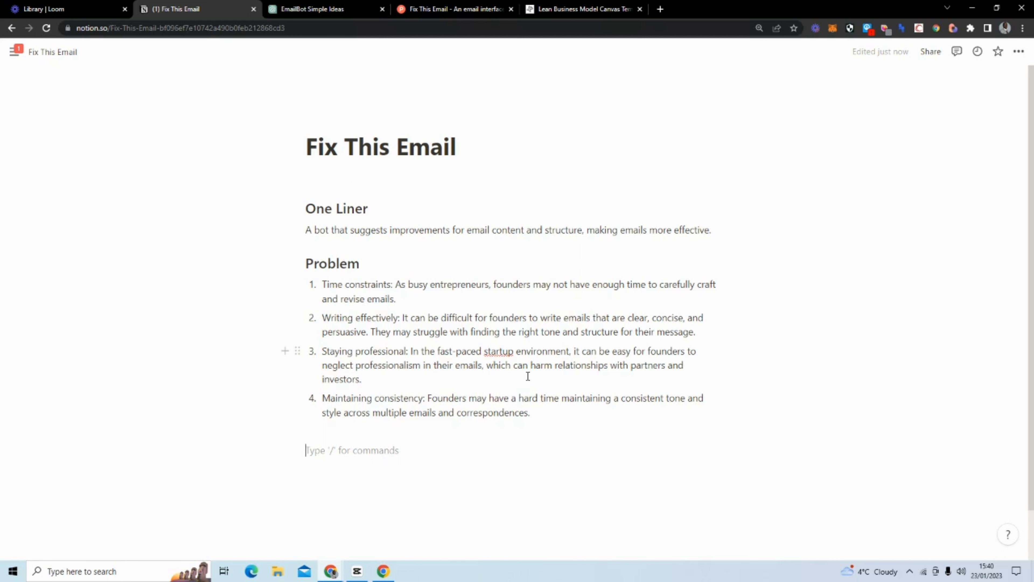
pyautogui.write('Solut')
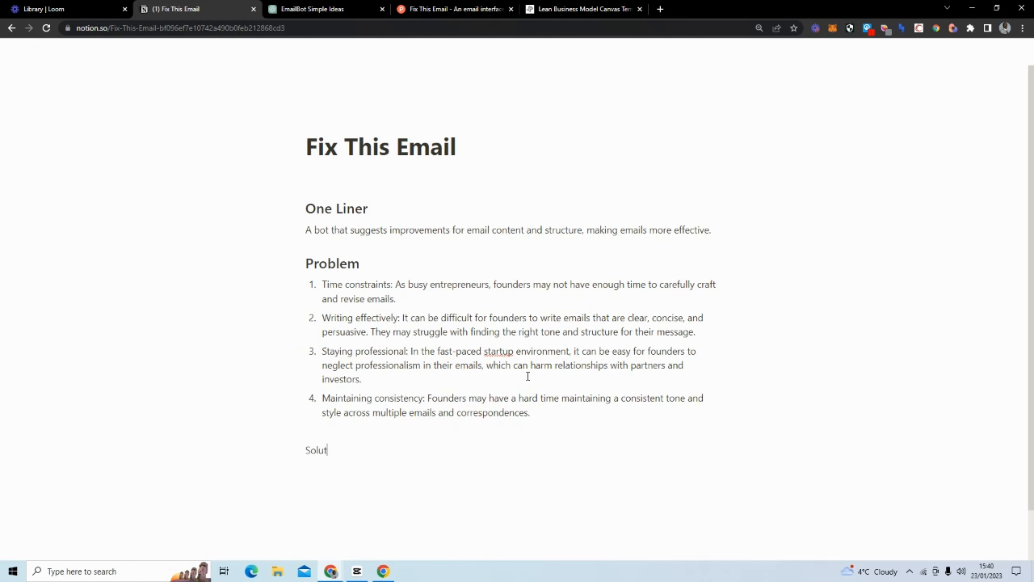
pyautogui.write('ion')
# Turn the Solution line into Heading 2, remove the empty line above it and start a text line below.
pyautogui.scroll(-1, 528, 376)
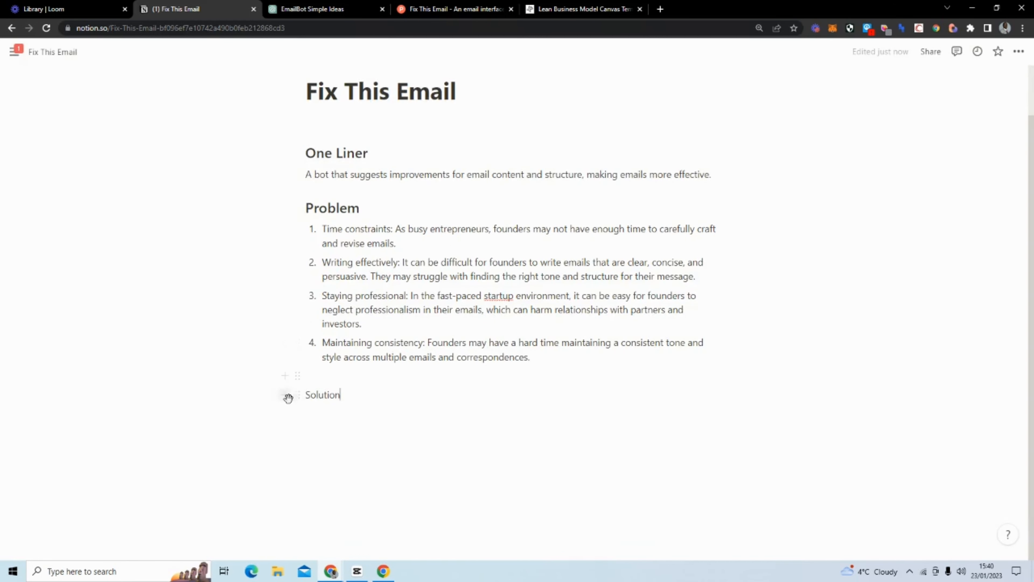
pyautogui.click(297, 395)
pyautogui.moveTo(269, 357)
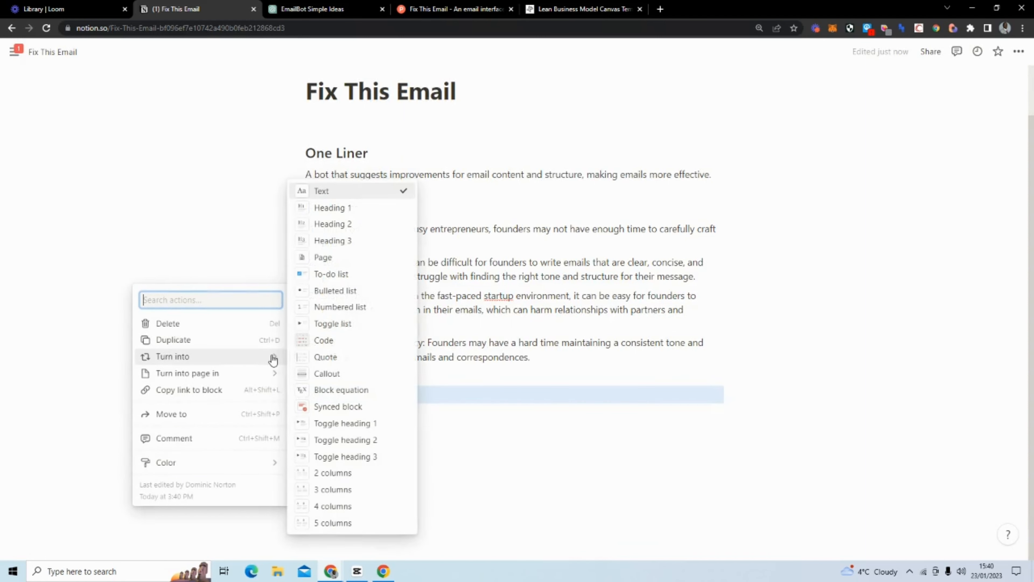
pyautogui.click(357, 226)
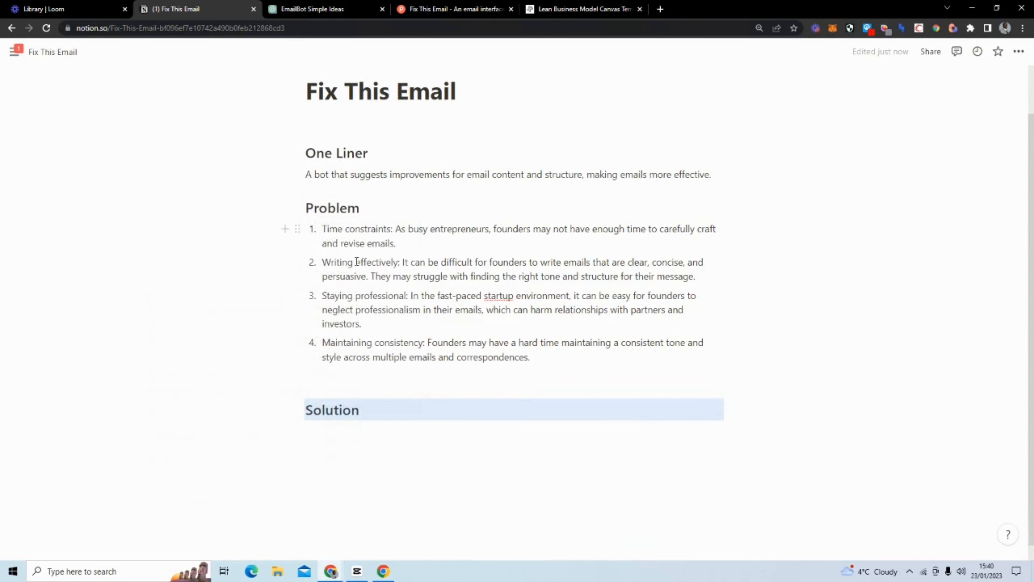
pyautogui.click(345, 377)
pyautogui.press('BackSpace')
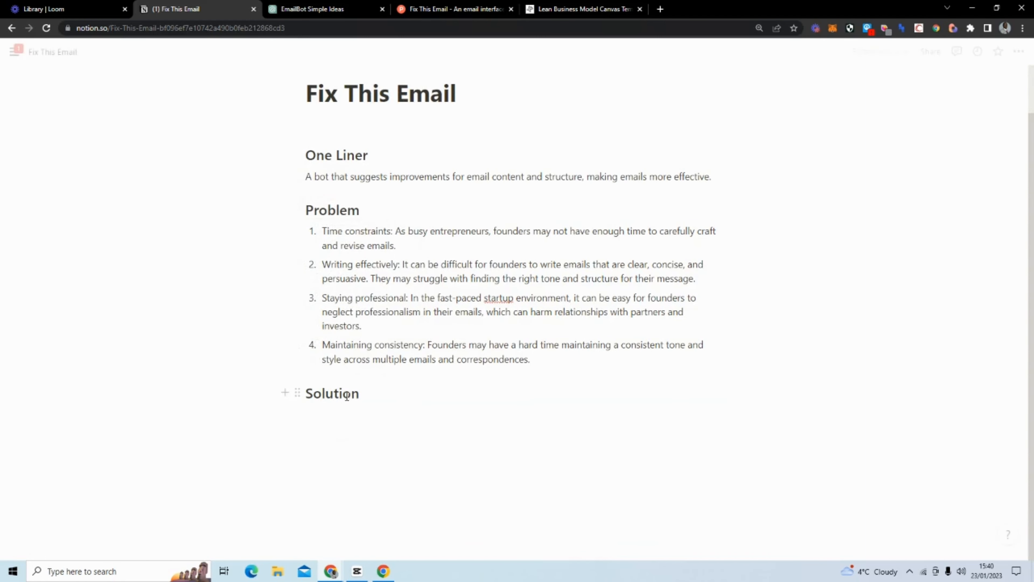
pyautogui.click(352, 408)
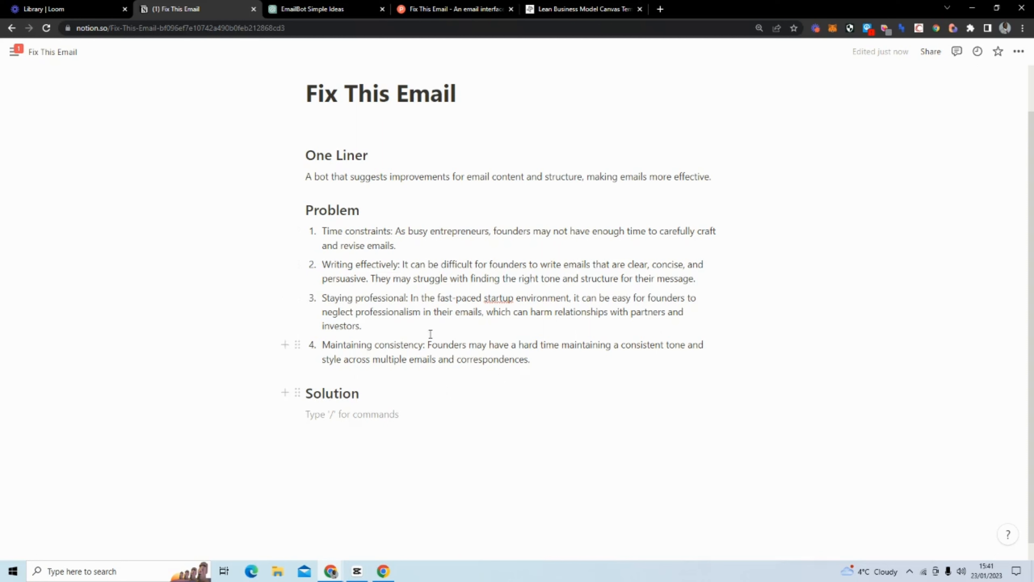
# Copy the one-liner sentence into the Solution section and add empty lines below it.
pyautogui.moveTo(564, 359); pyautogui.dragTo(322, 230)
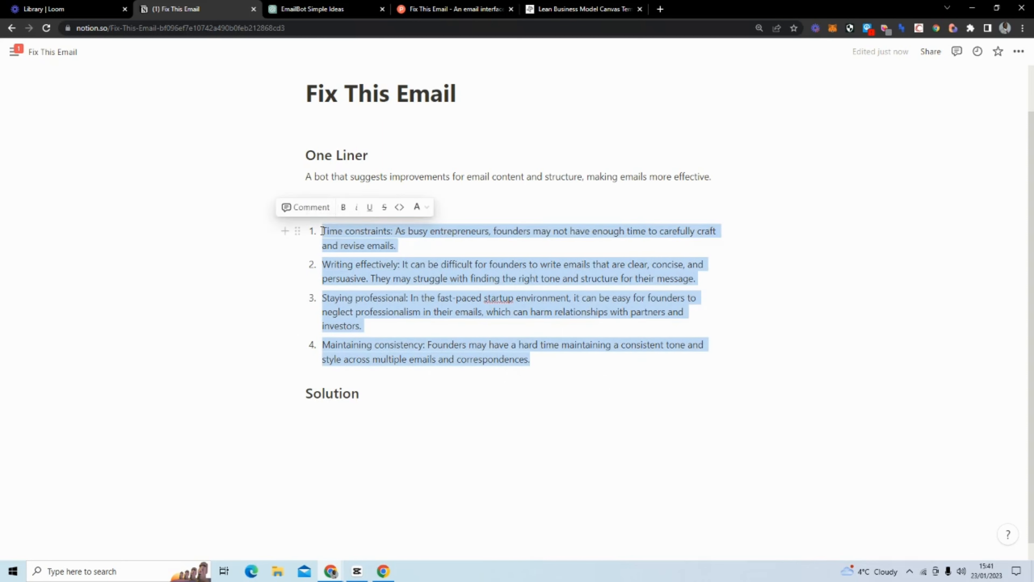
pyautogui.click(372, 412)
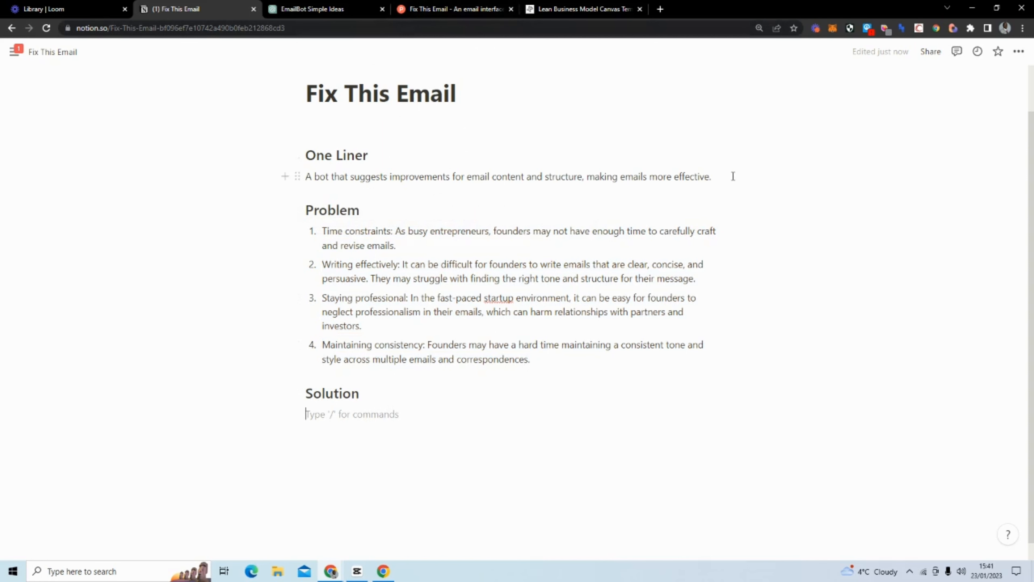
pyautogui.moveTo(727, 175); pyautogui.dragTo(310, 172)
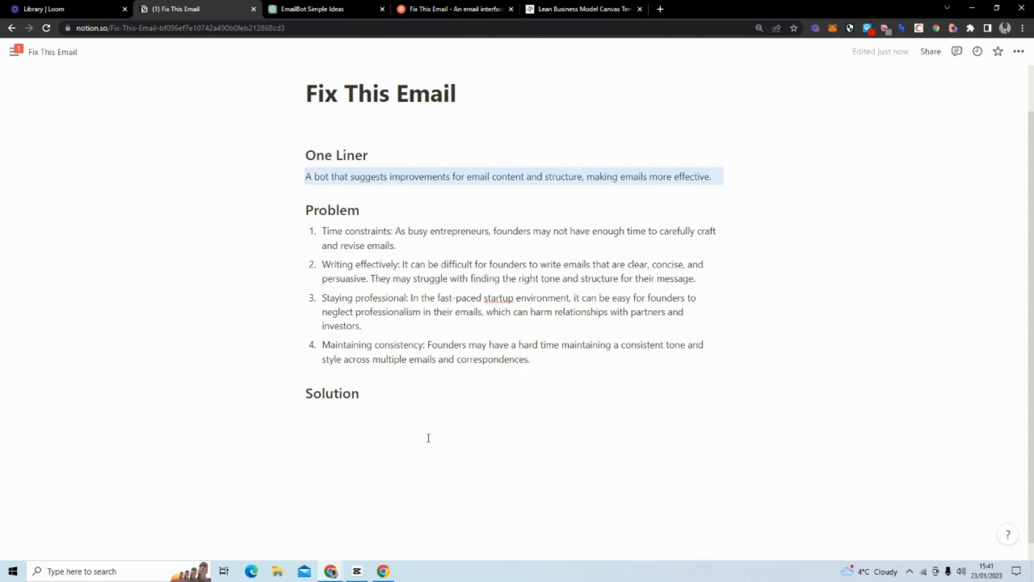
pyautogui.click(365, 419)
pyautogui.write('A bot that suggests improvements for email content and structure, making emails more effective.')
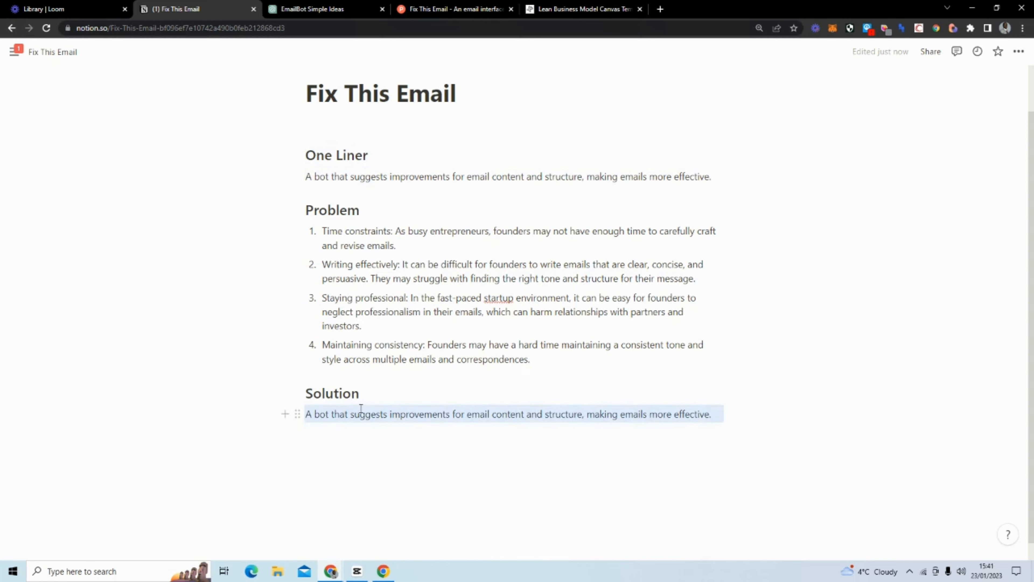
pyautogui.click(756, 411)
pyautogui.press('Return')
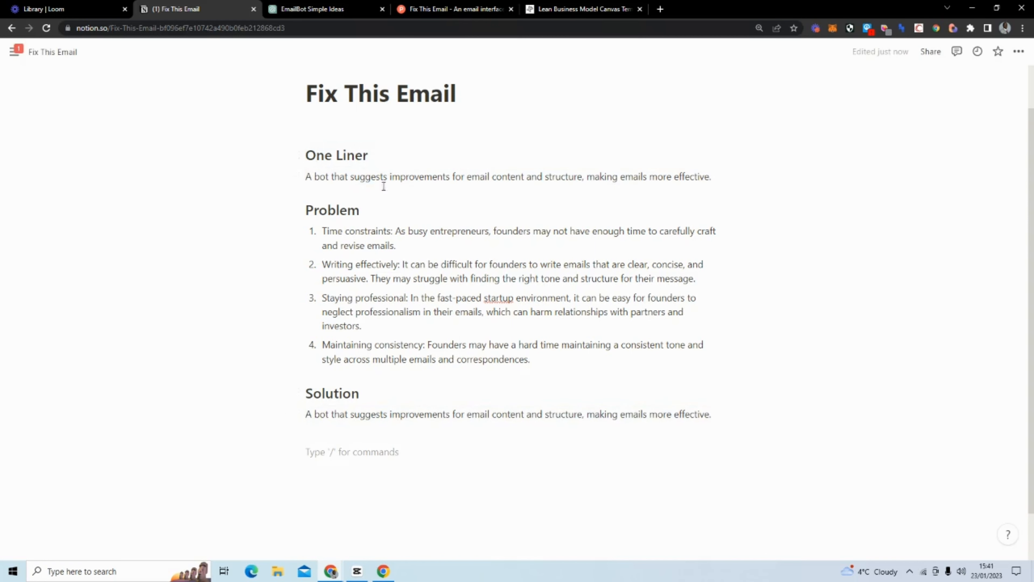
# Delete the One Liner heading and the description line beneath it.
pyautogui.click(294, 155)
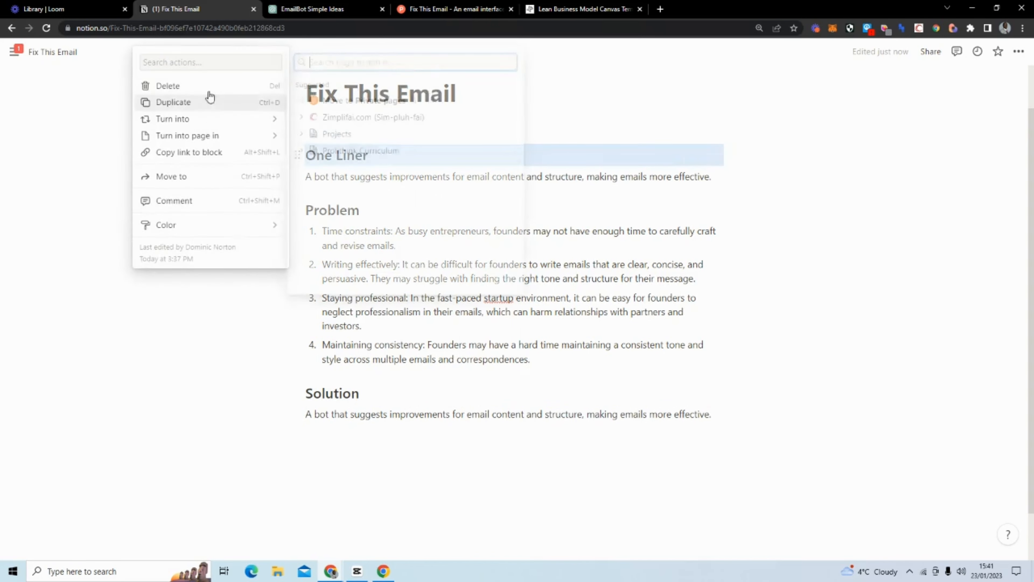
pyautogui.click(209, 90)
pyautogui.click(298, 140)
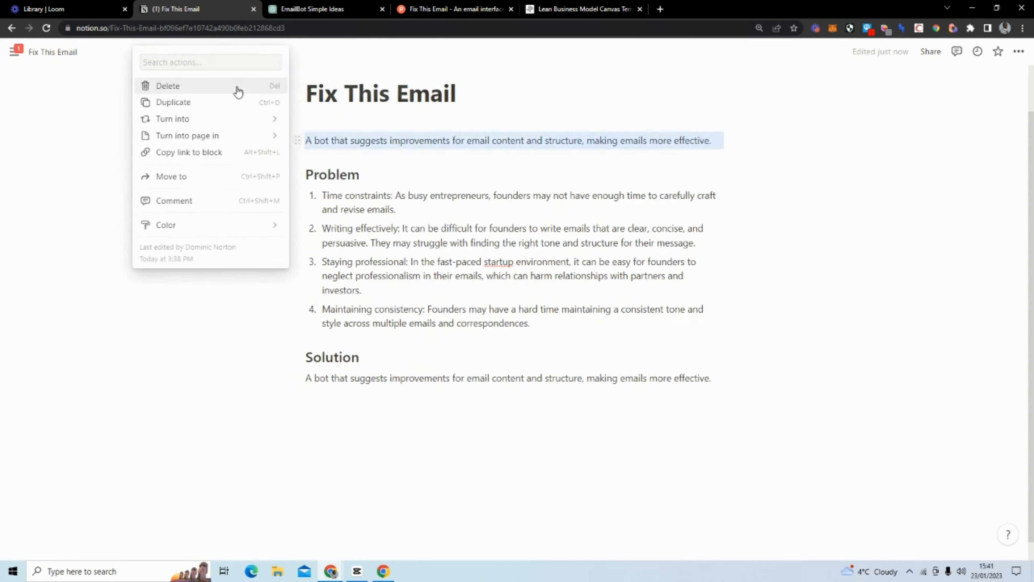
pyautogui.click(238, 86)
# Add a Heading 2 reading "Long Description" below the Solution section, with a text line under it.
pyautogui.click(646, 406)
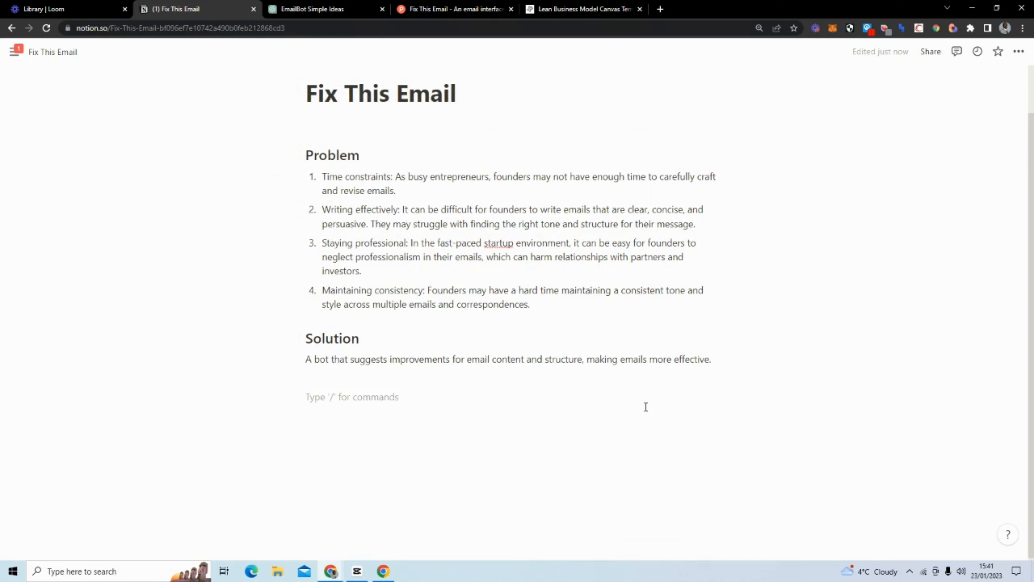
pyautogui.write('Long D')
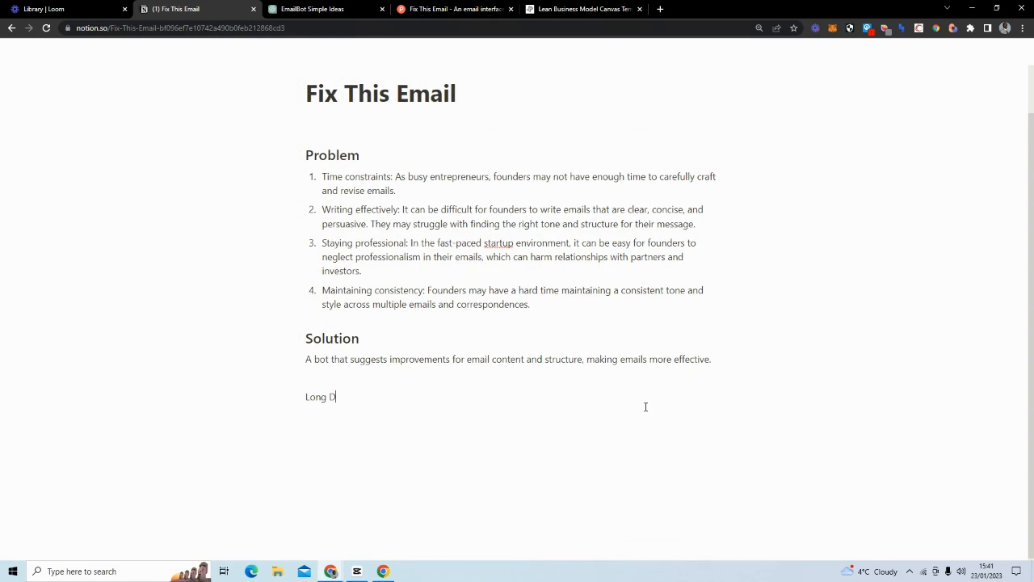
pyautogui.write('escription')
pyautogui.click(300, 395)
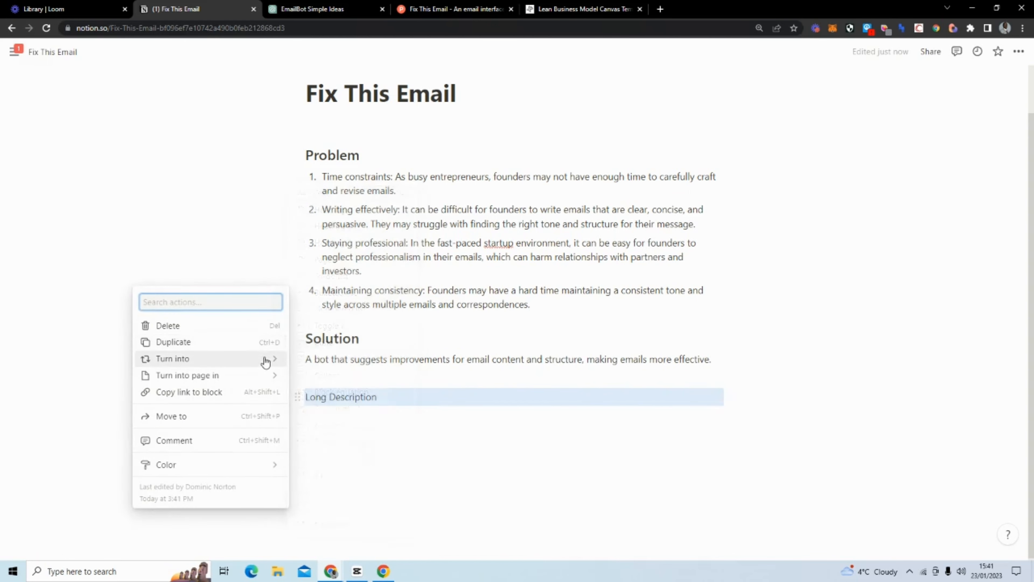
pyautogui.moveTo(264, 358)
pyautogui.click(354, 227)
pyautogui.click(377, 433)
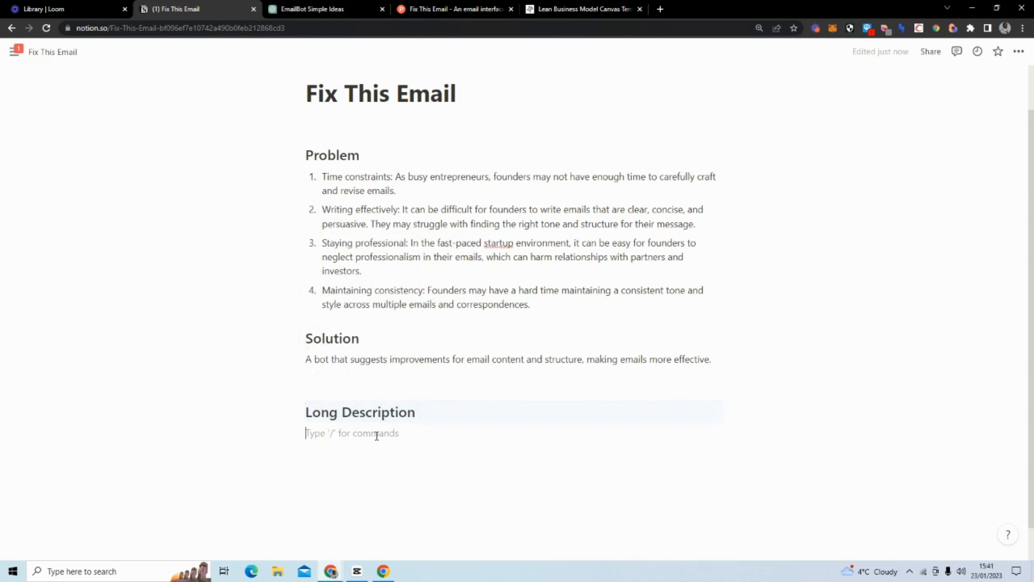
# Copy the sentence in the Solution section and switch to the ChatGPT conversation.
pyautogui.moveTo(308, 360); pyautogui.dragTo(771, 351)
pyautogui.hotkey('ctrl', 'c')
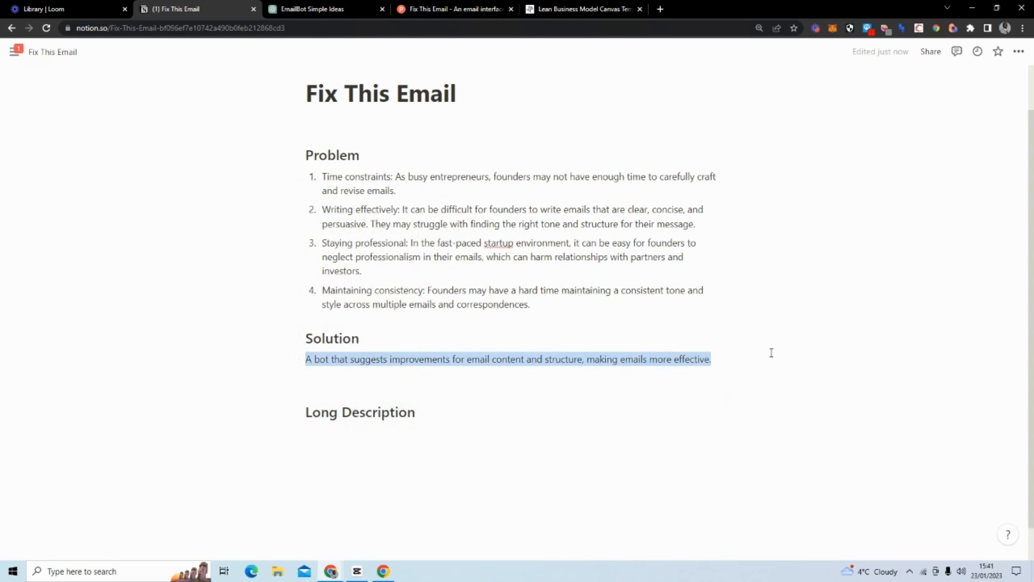
pyautogui.click(333, 11)
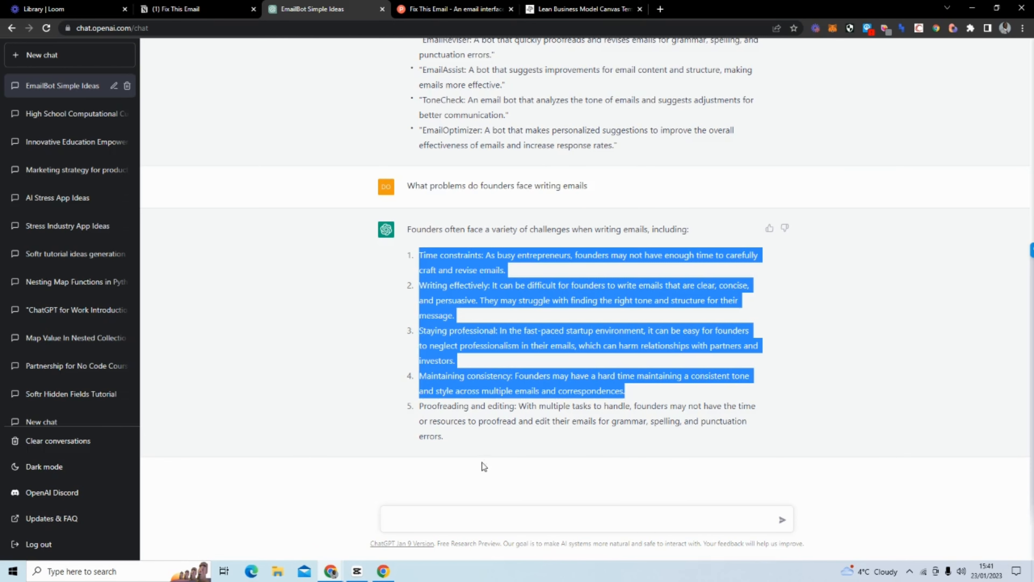
# Draft a two-line ChatGPT prompt reading "Act like a founder" and "Write a long description for this product", without sending it.
pyautogui.click(480, 525)
pyautogui.write('Act')
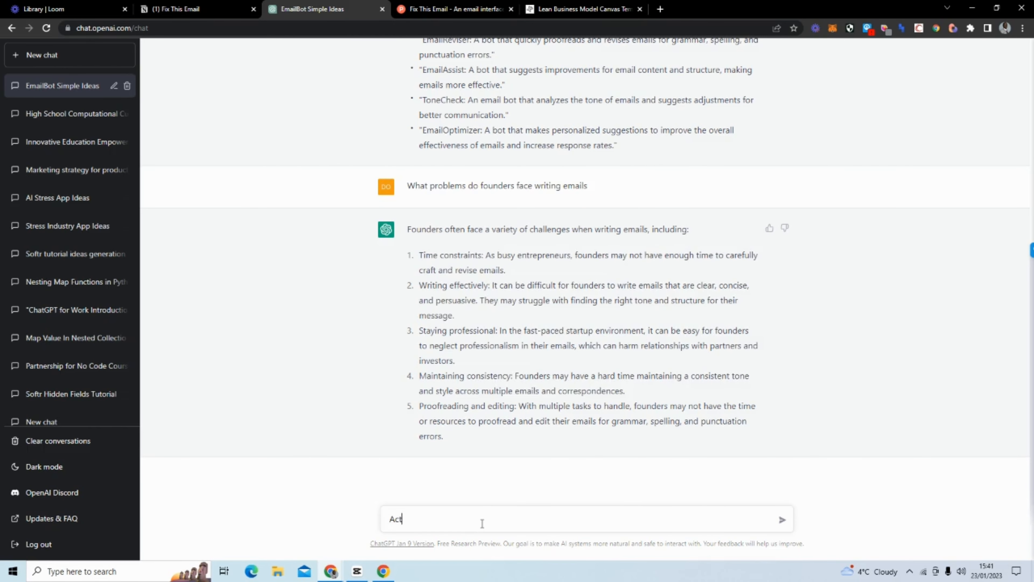
pyautogui.write(' like a fo')
pyautogui.write('ounder')
pyautogui.hotkey('shift', 'Return')
pyautogui.write('Wr')
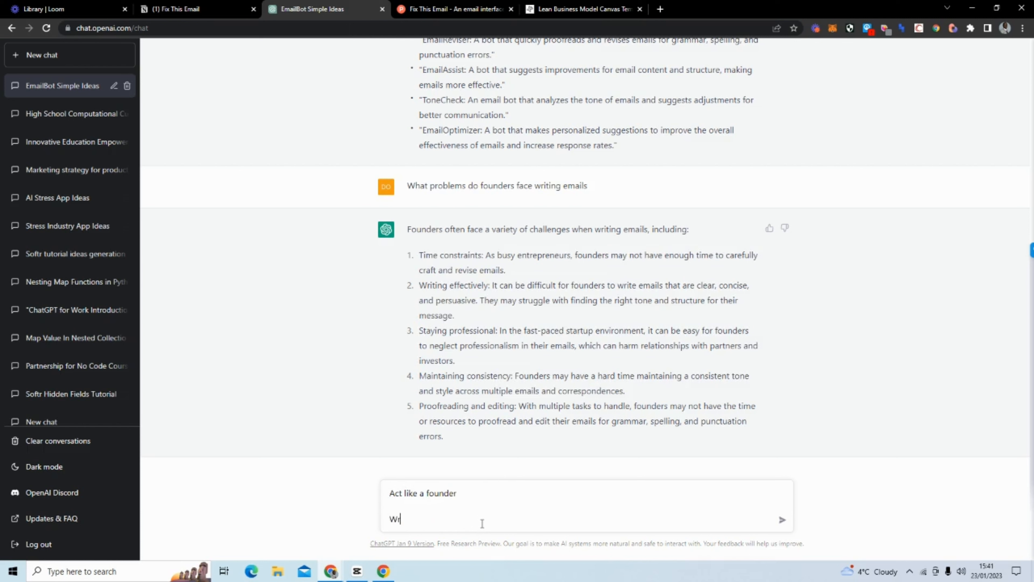
pyautogui.write('ite a long description for this produc')
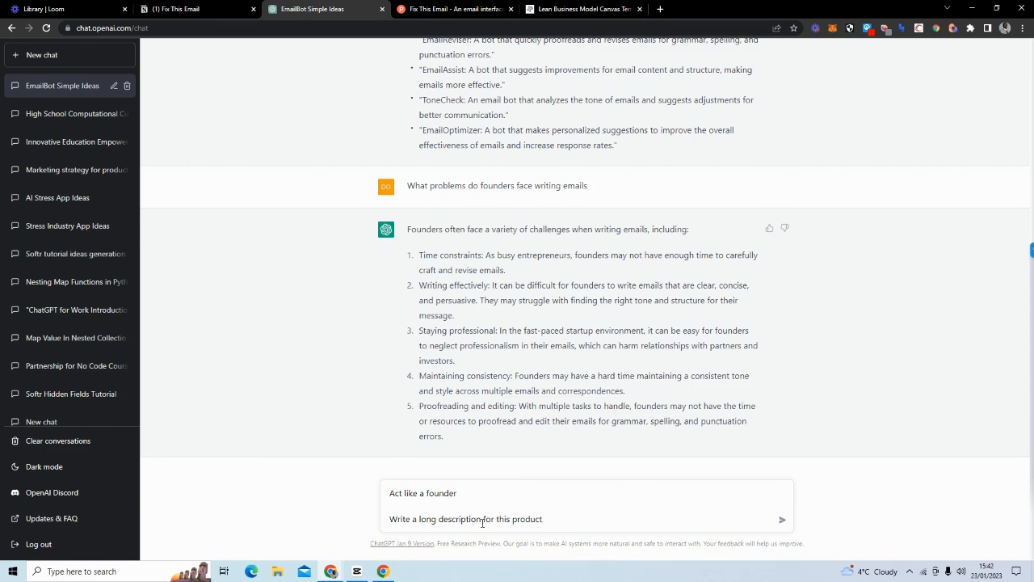
pyautogui.write('t')
pyautogui.scroll(4, 446, 266)
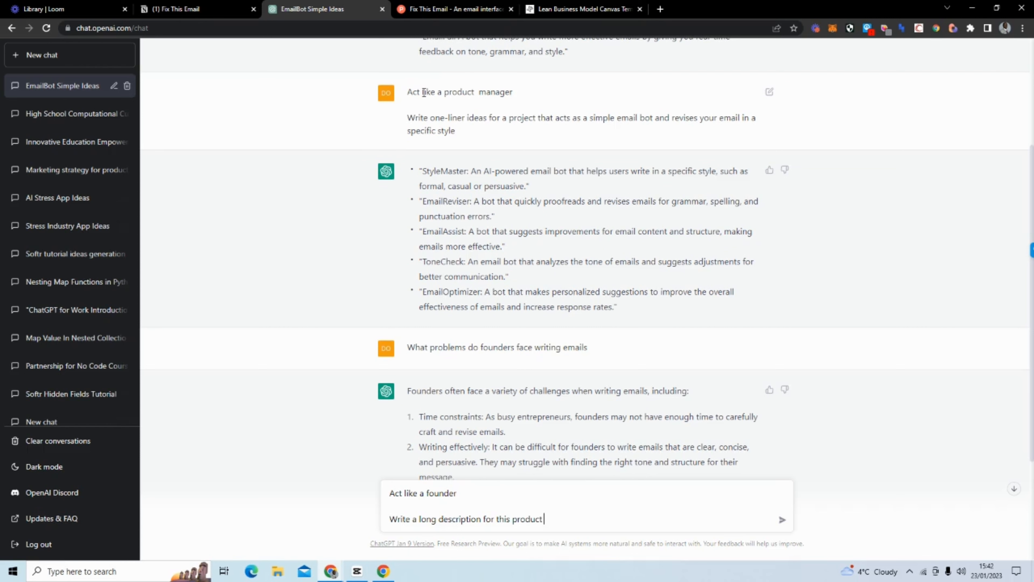
pyautogui.scroll(-4, 546, 442)
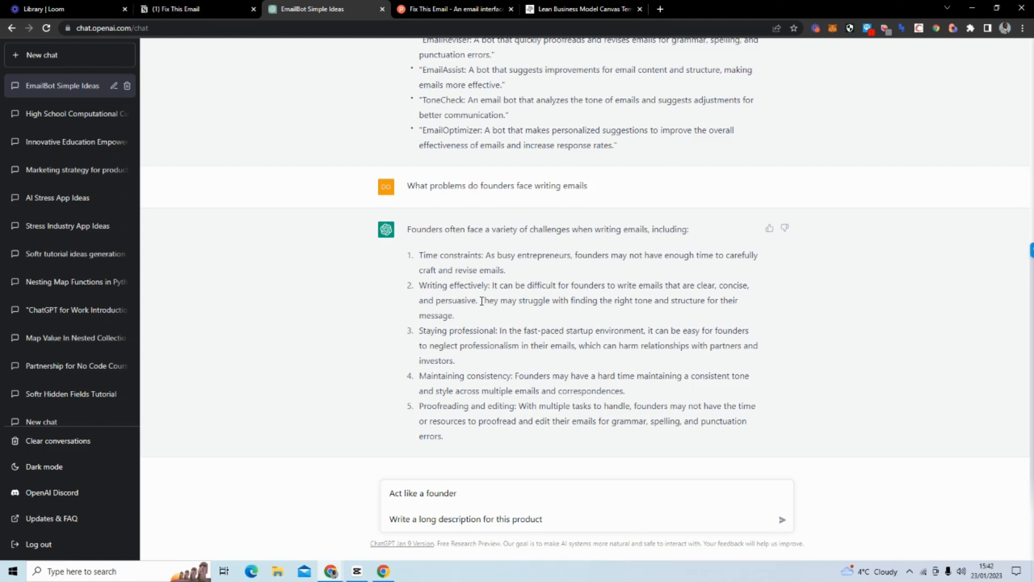
# Add the copied solution sentence to the prompt, reword it to "Write a long description for a bot that suggests improvements…", and send it.
pyautogui.hotkey('ctrl', 'v')
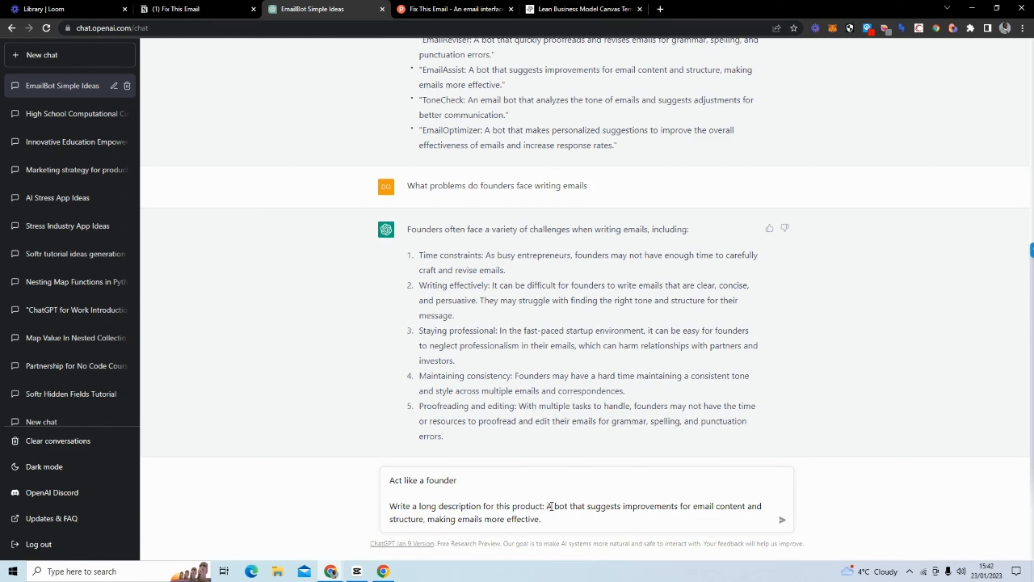
pyautogui.moveTo(552, 506); pyautogui.dragTo(498, 511)
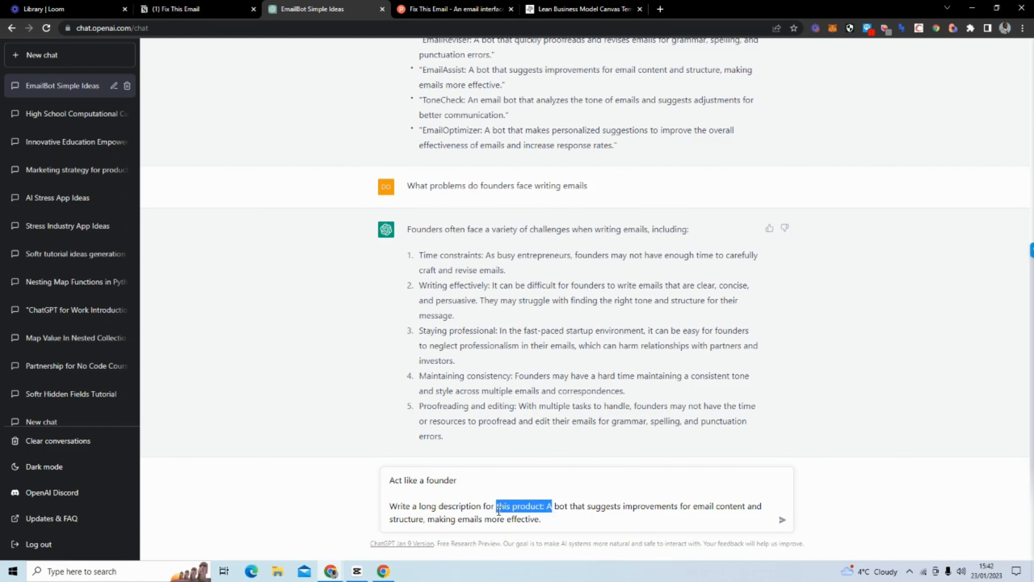
pyautogui.write('a')
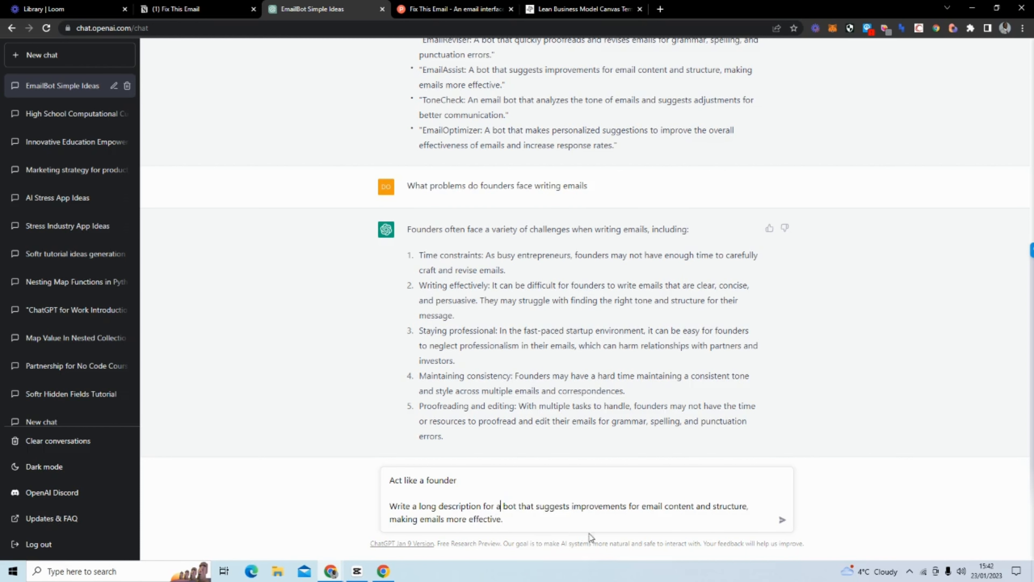
pyautogui.click(782, 521)
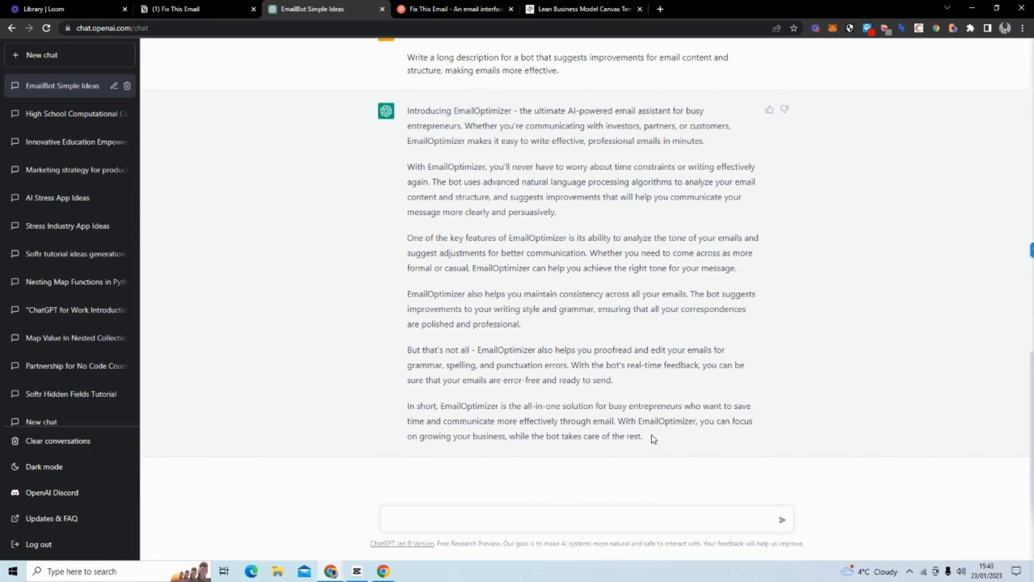
# Copy ChatGPT's entire long description and paste it under the Long Description heading on the Notion page.
pyautogui.moveTo(651, 435); pyautogui.dragTo(409, 115)
pyautogui.hotkey('ctrl', 'c')
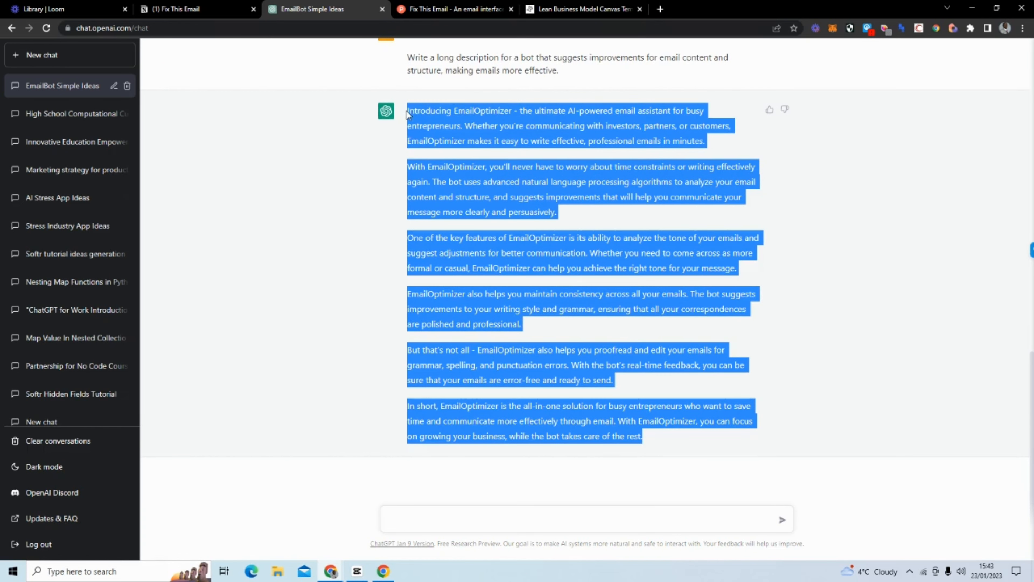
pyautogui.click(165, 12)
pyautogui.click(367, 439)
pyautogui.hotkey('ctrl', 'v')
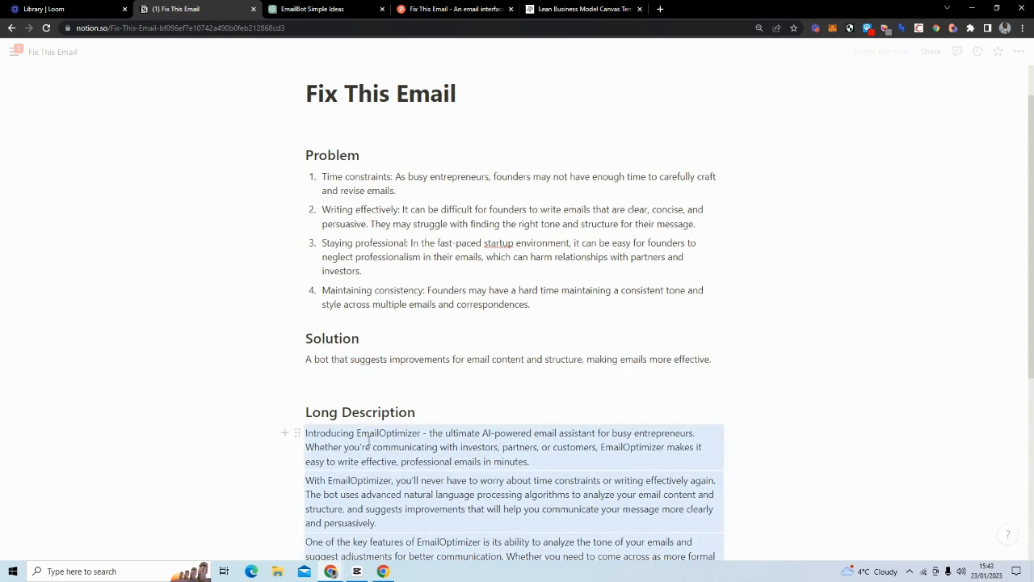
pyautogui.scroll(-5, 428, 358)
pyautogui.click(505, 313)
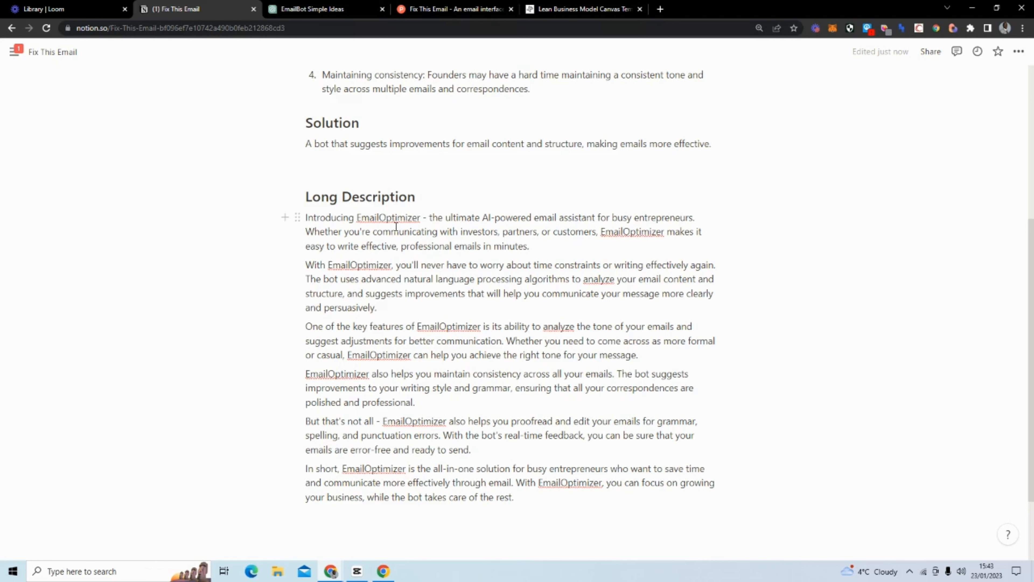
# Replace both EmailOptimizer mentions in the first Long Description paragraph with "Fix This Email".
pyautogui.scroll(1, 421, 209)
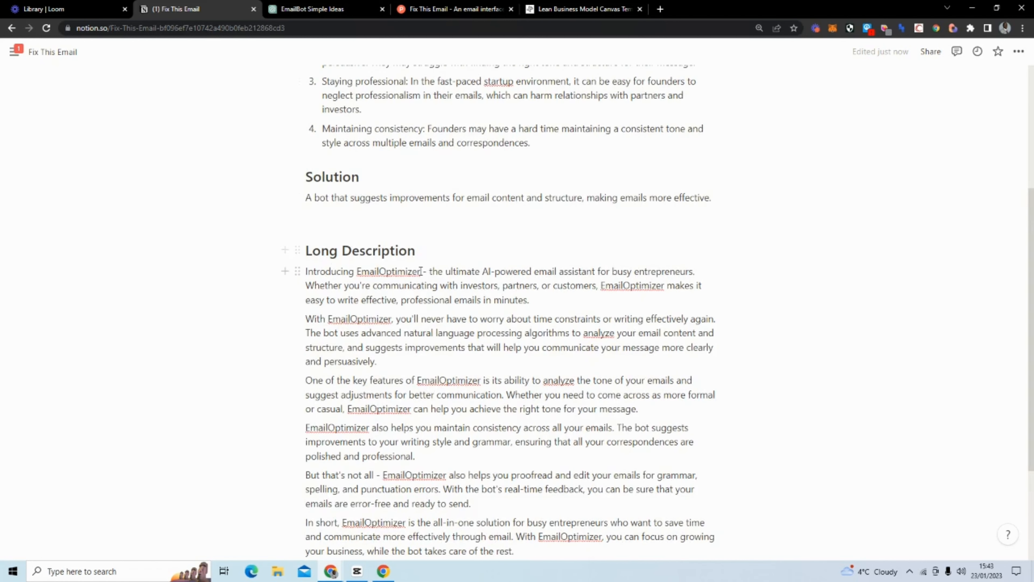
pyautogui.moveTo(420, 271); pyautogui.dragTo(354, 270)
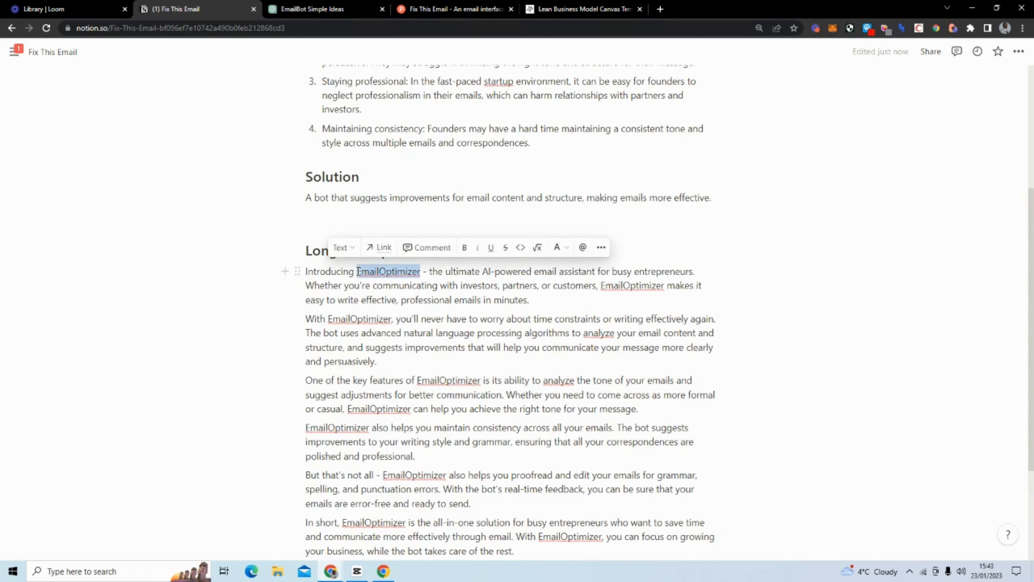
pyautogui.write('Fix This ')
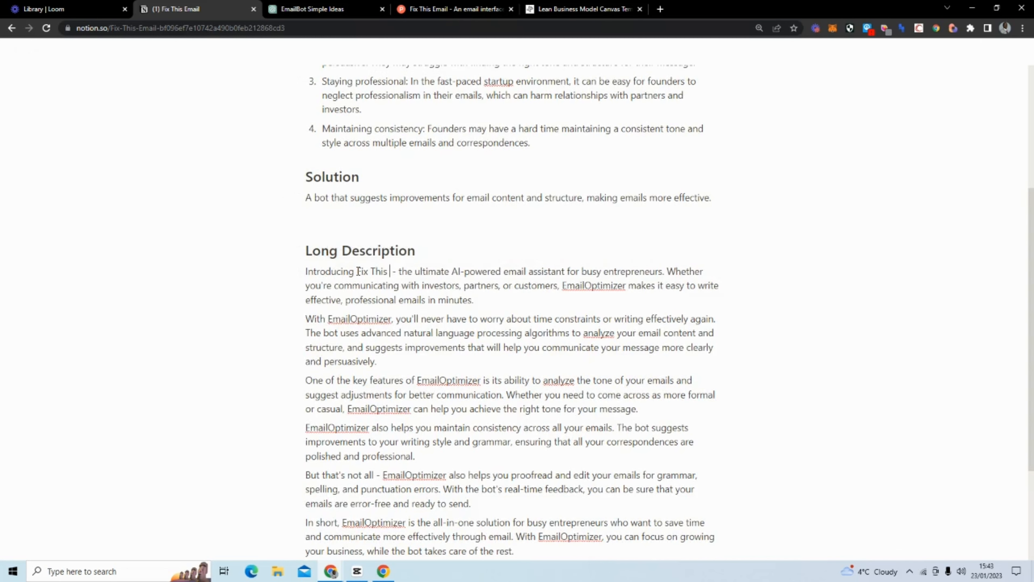
pyautogui.write('Email')
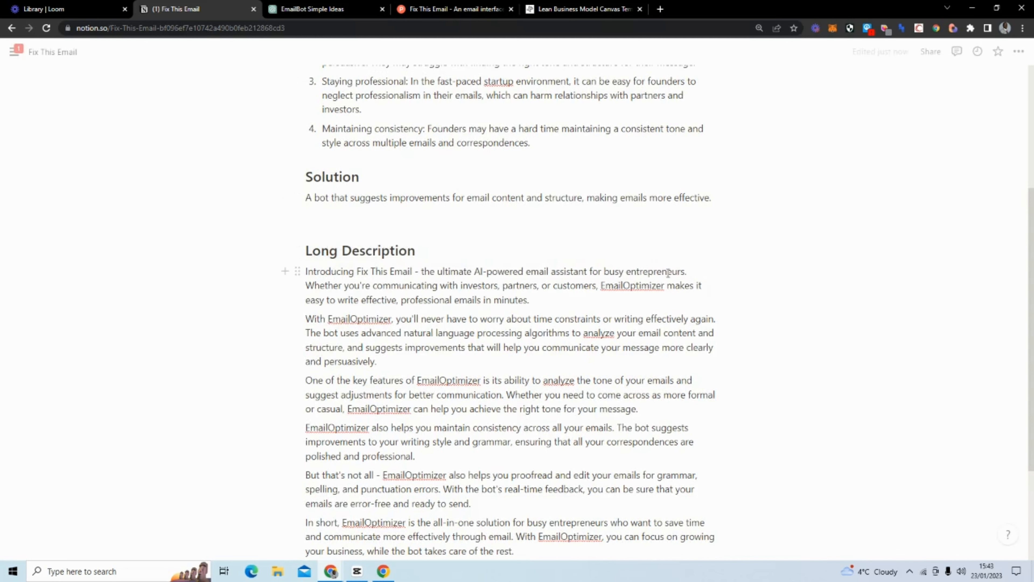
pyautogui.moveTo(666, 285); pyautogui.dragTo(601, 286)
pyautogui.press('BackSpace')
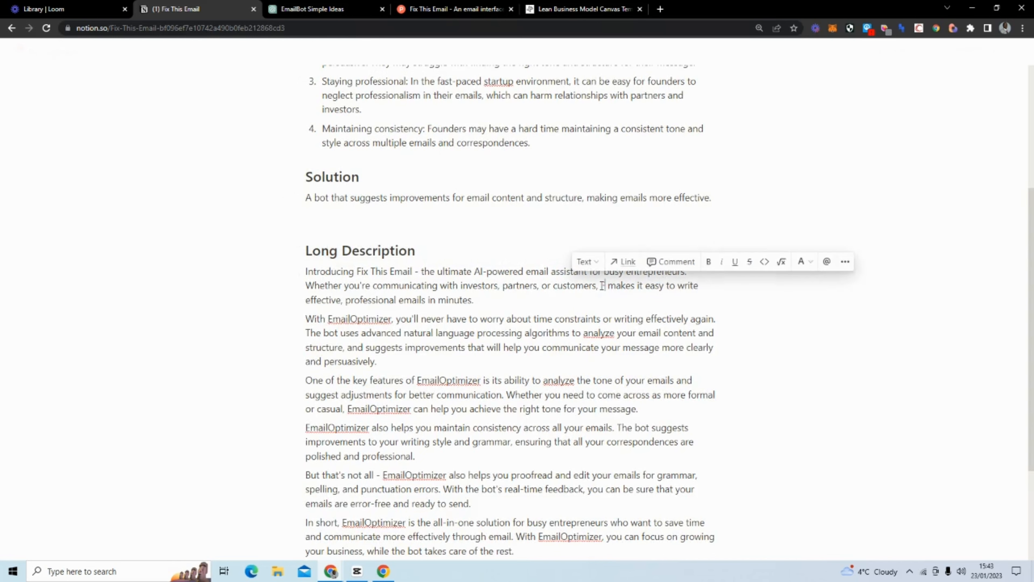
pyautogui.write('Fix This E ')
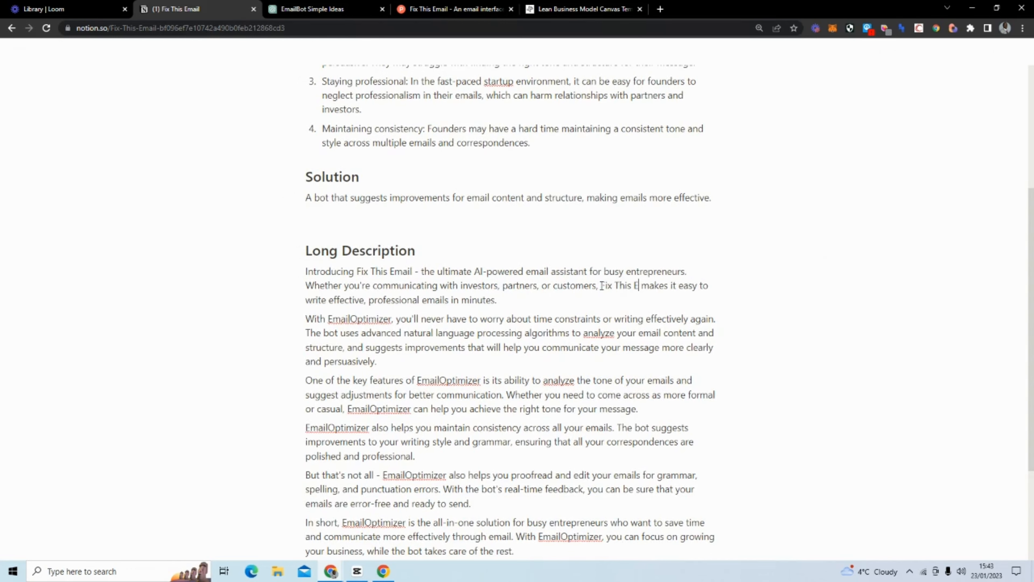
pyautogui.write('mail')
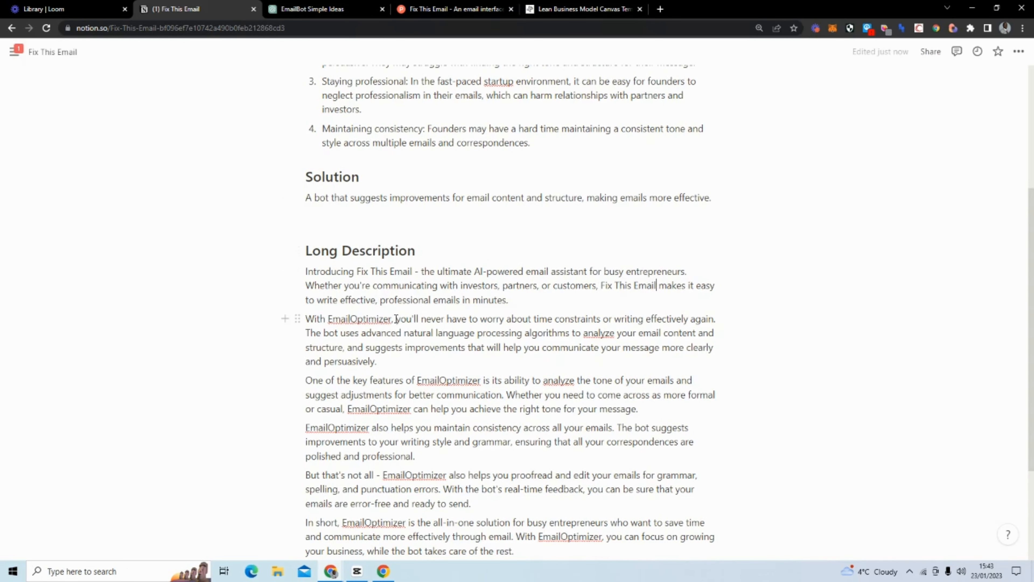
# Replace EmailOptimizer in the second Long Description paragraph with "Fix This Email".
pyautogui.moveTo(386, 318); pyautogui.dragTo(328, 319)
pyautogui.write('Fix')
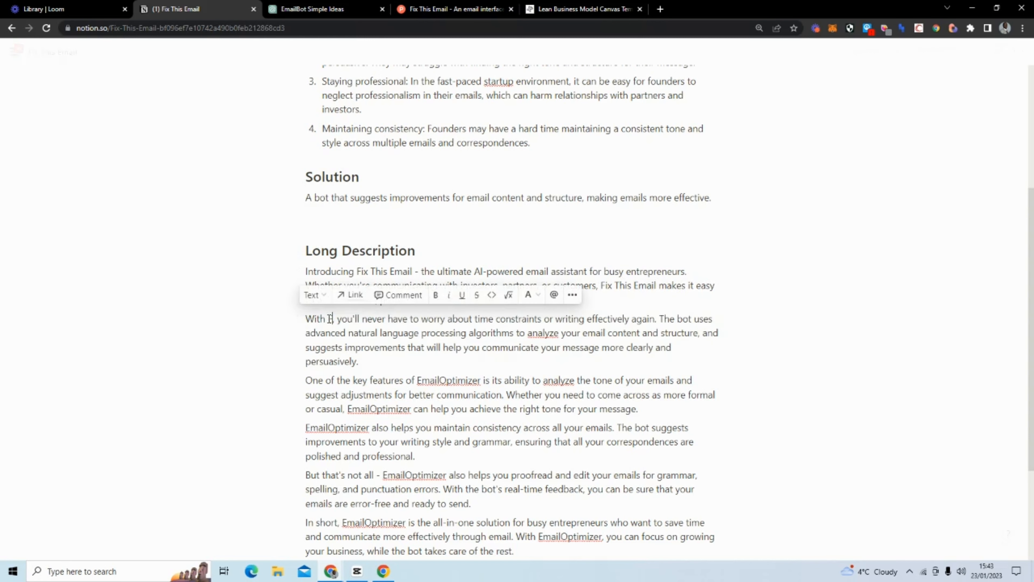
pyautogui.write(' This Ema')
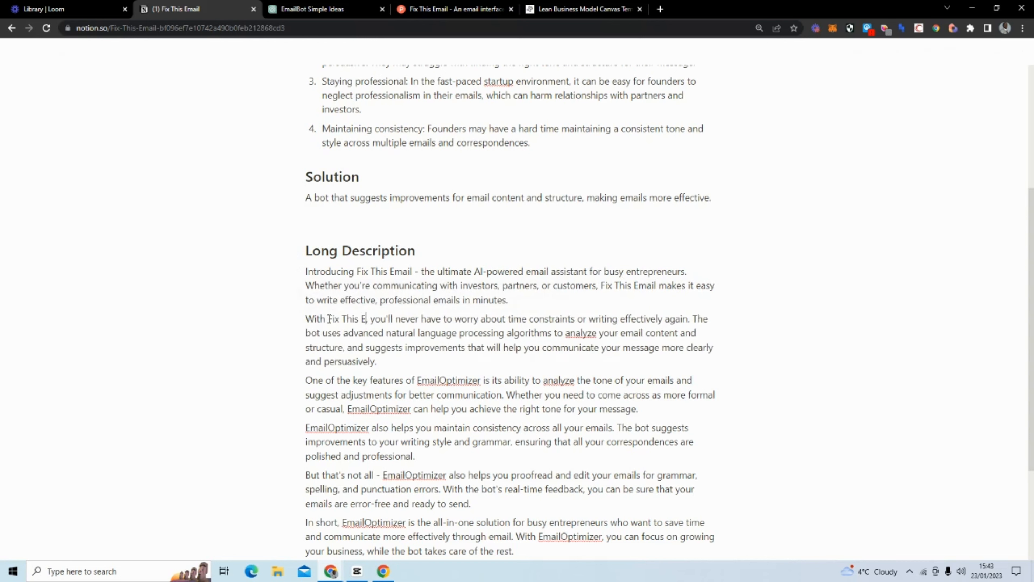
pyautogui.write('il')
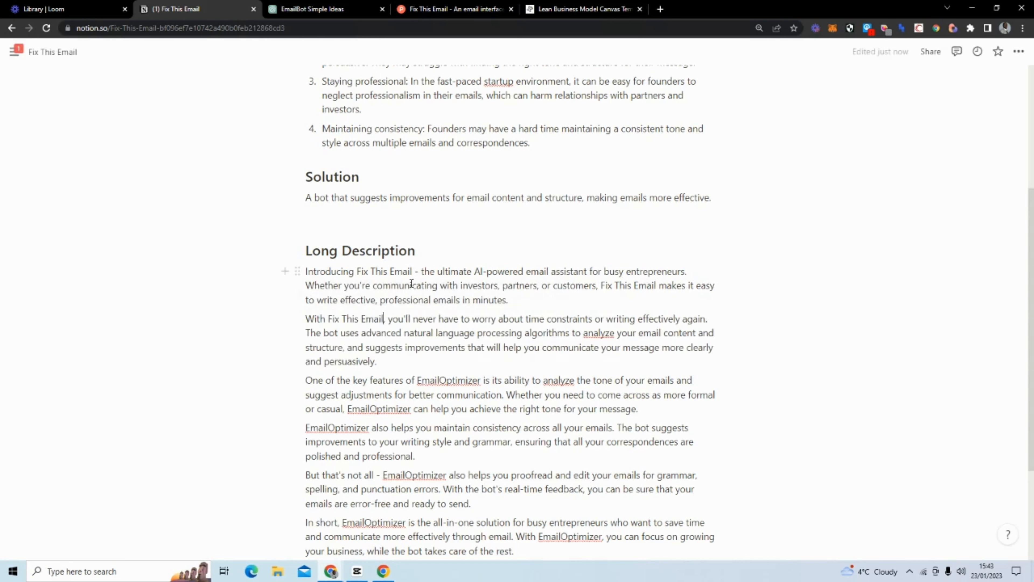
# Extend the second paragraph's last sentence with "in the chosen style" after "persuasively".
pyautogui.scroll(-1, 411, 283)
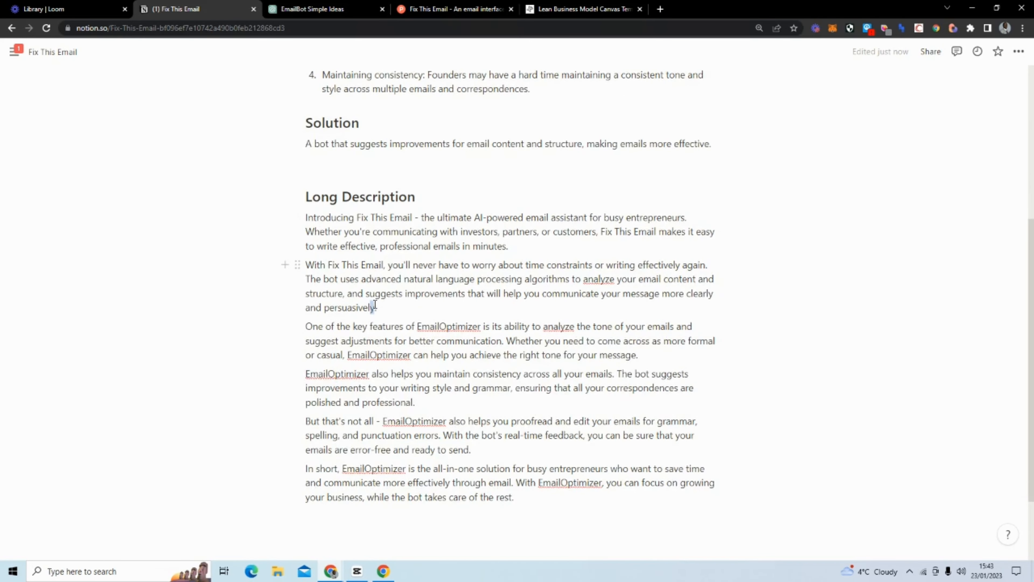
pyautogui.write('inth')
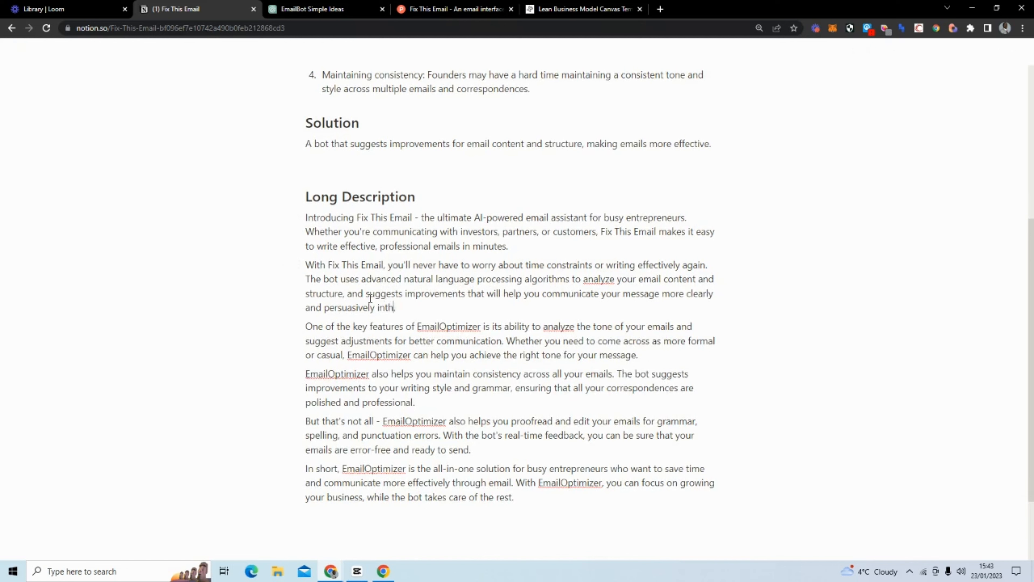
pyautogui.write('e')
pyautogui.press('BackSpace')
pyautogui.press('BackSpace')
pyautogui.press('BackSpace')
pyautogui.write('chosenstyle')
pyautogui.click(432, 306)
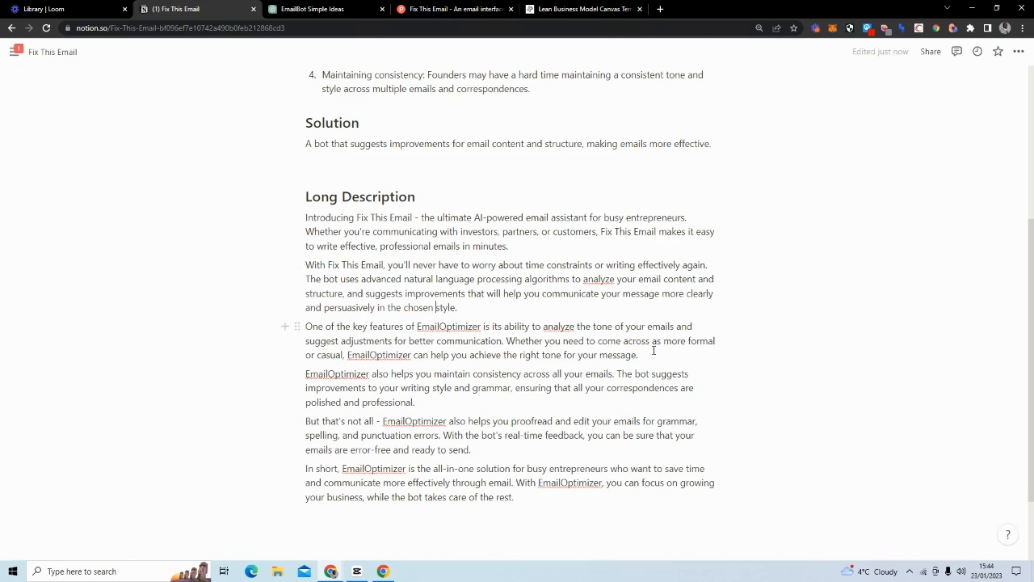
# Delete the "One of the key features" and "But that's not all" paragraphs together with the empty lines they leave.
pyautogui.moveTo(639, 355); pyautogui.dragTo(307, 326)
pyautogui.press('BackSpace')
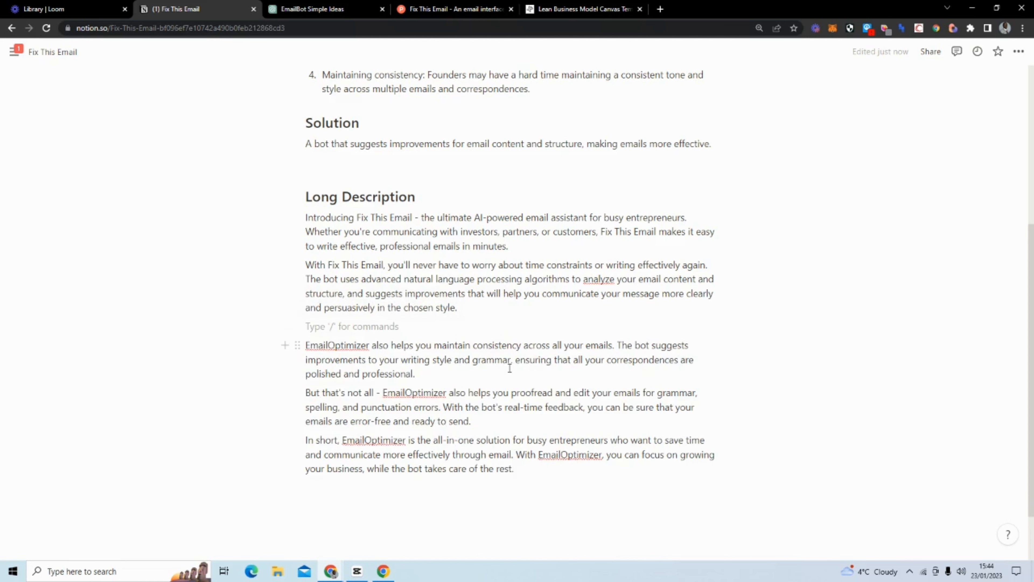
pyautogui.tripleClick(481, 415)
pyautogui.press('BackSpace')
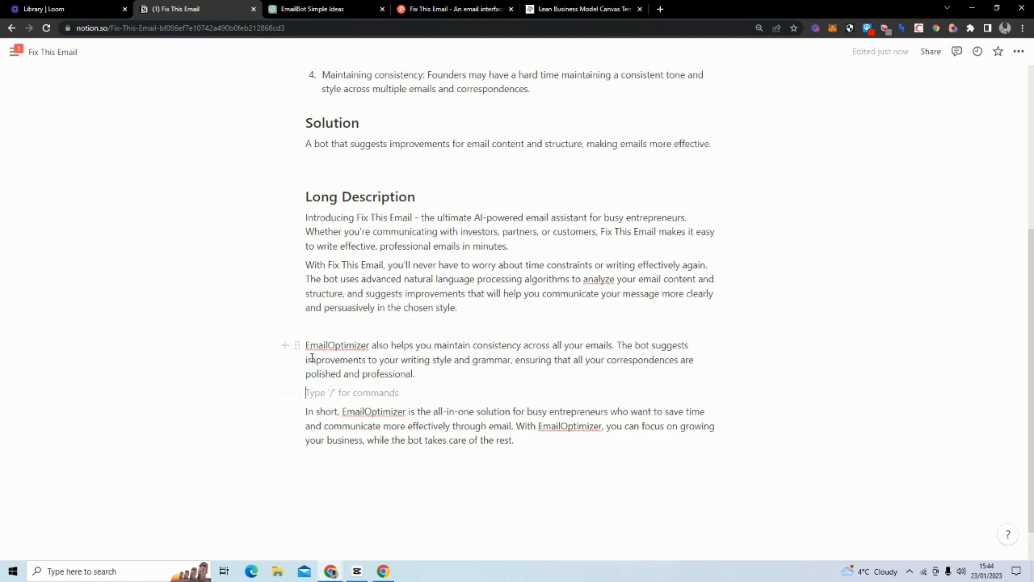
pyautogui.click(322, 323)
pyautogui.press('BackSpace')
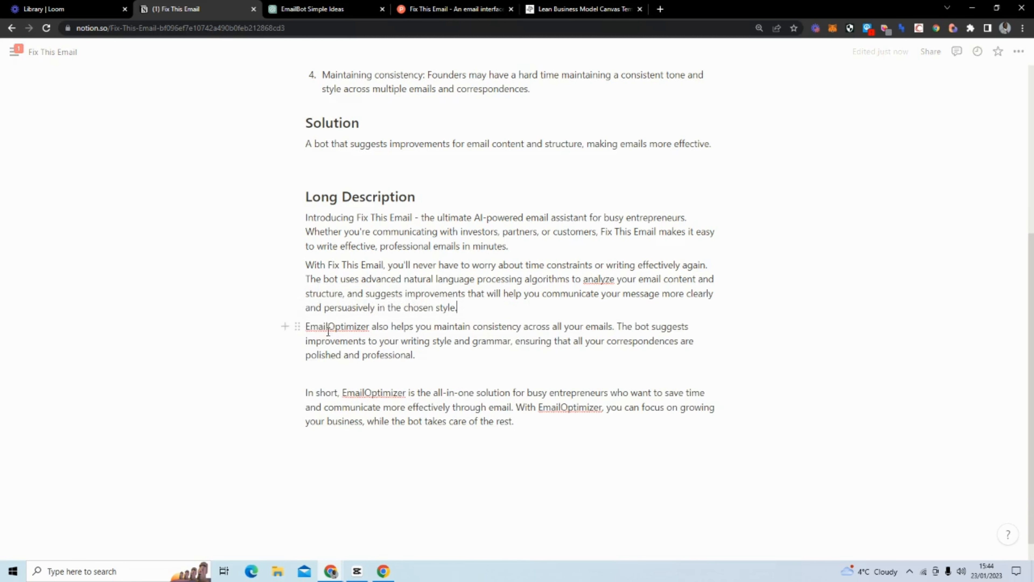
pyautogui.click(361, 381)
pyautogui.press('BackSpace')
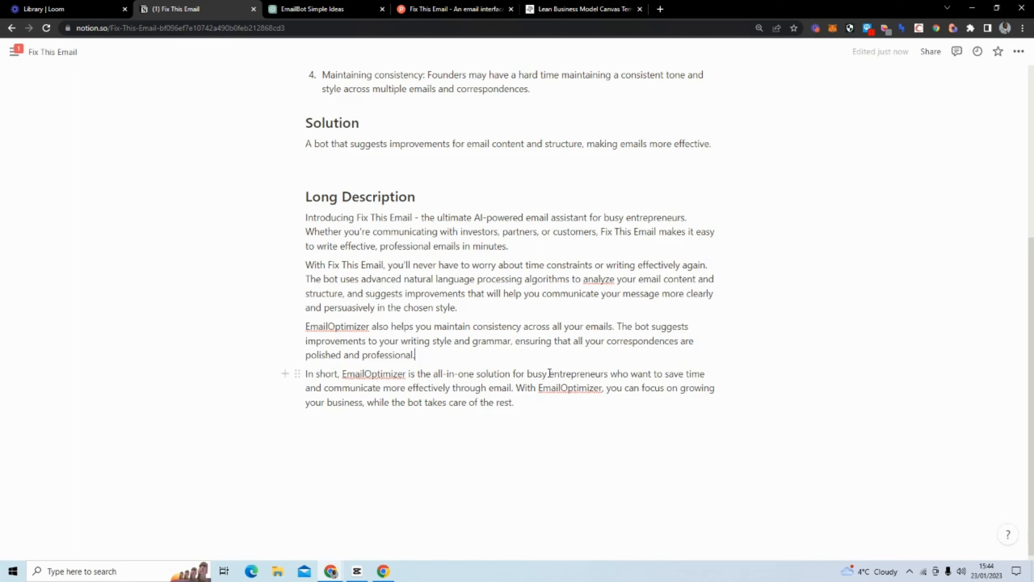
# Replace EmailOptimizer at the start of the third Long Description paragraph with "Fix This Email".
pyautogui.moveTo(371, 327); pyautogui.dragTo(306, 328)
pyautogui.write('It')
pyautogui.press('BackSpace')
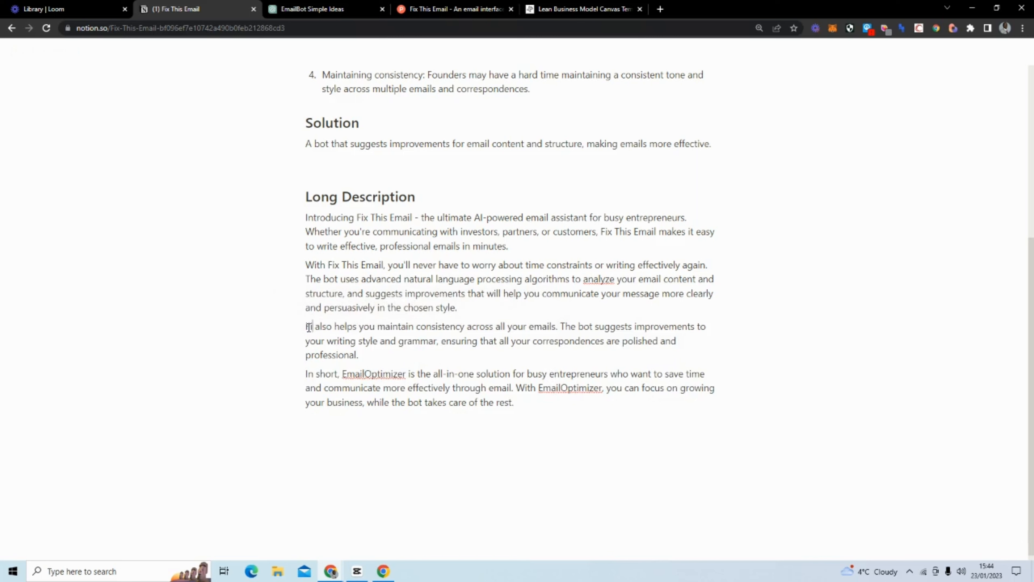
pyautogui.write('Fix This Email a')
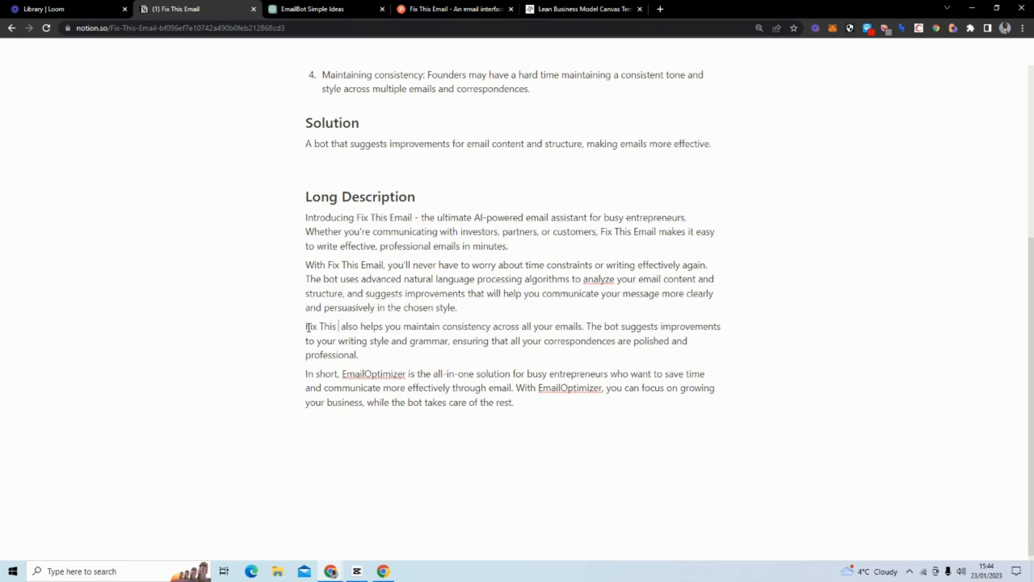
pyautogui.write('l')
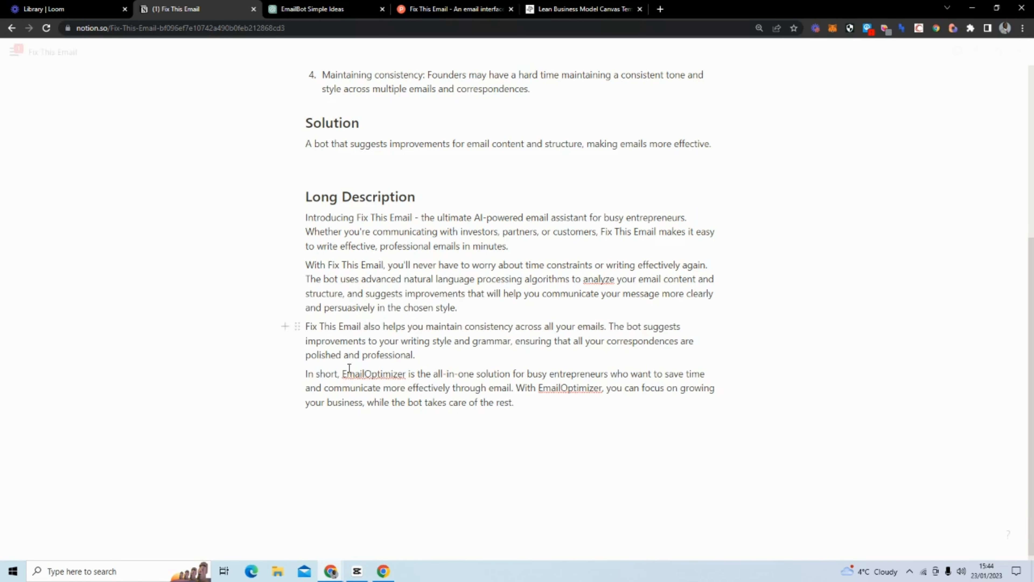
# Replace both EmailOptimizer mentions in the last Long Description paragraph with "Fix This Email".
pyautogui.moveTo(395, 375); pyautogui.dragTo(342, 378)
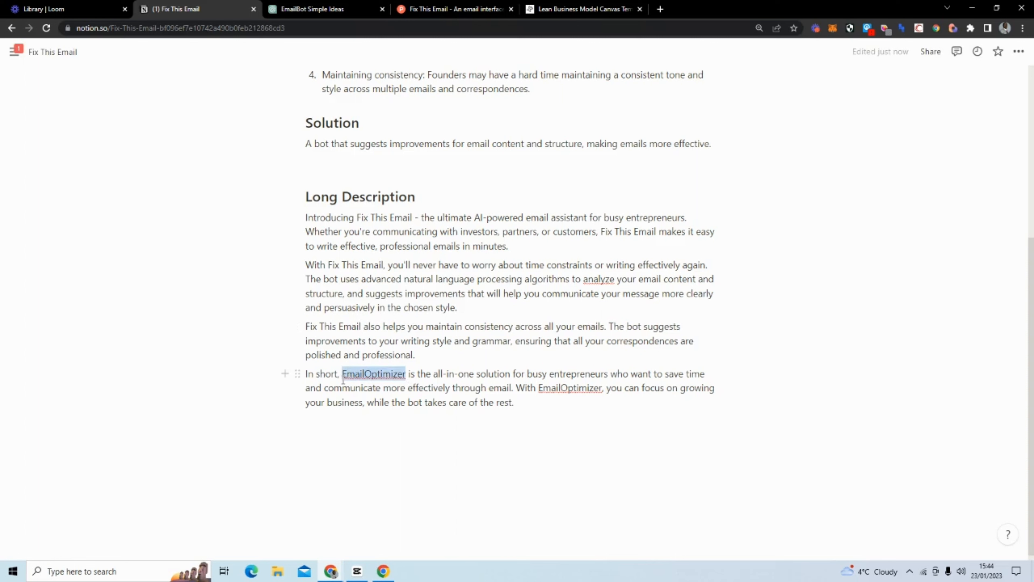
pyautogui.write('Fix')
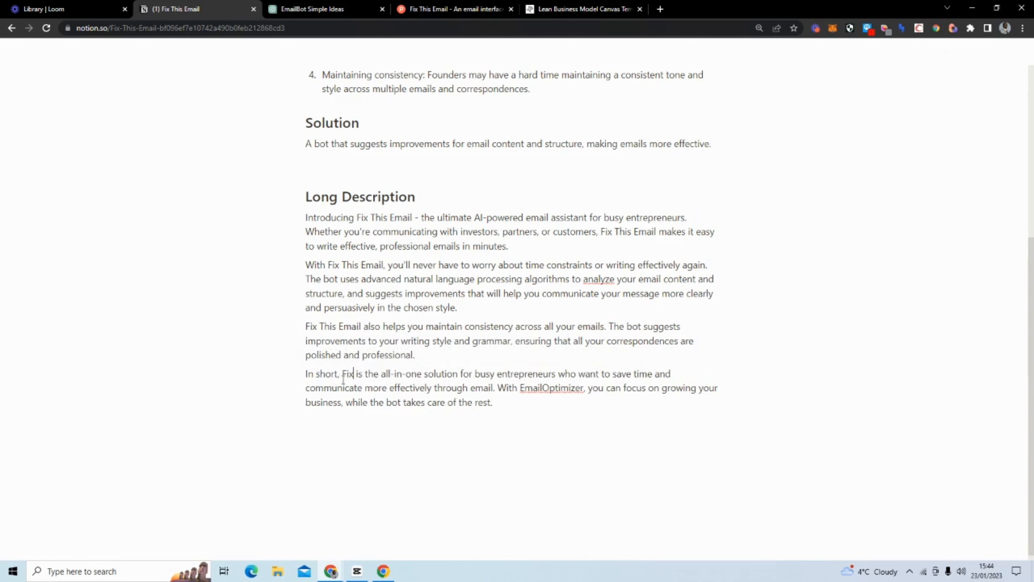
pyautogui.write(' This Em')
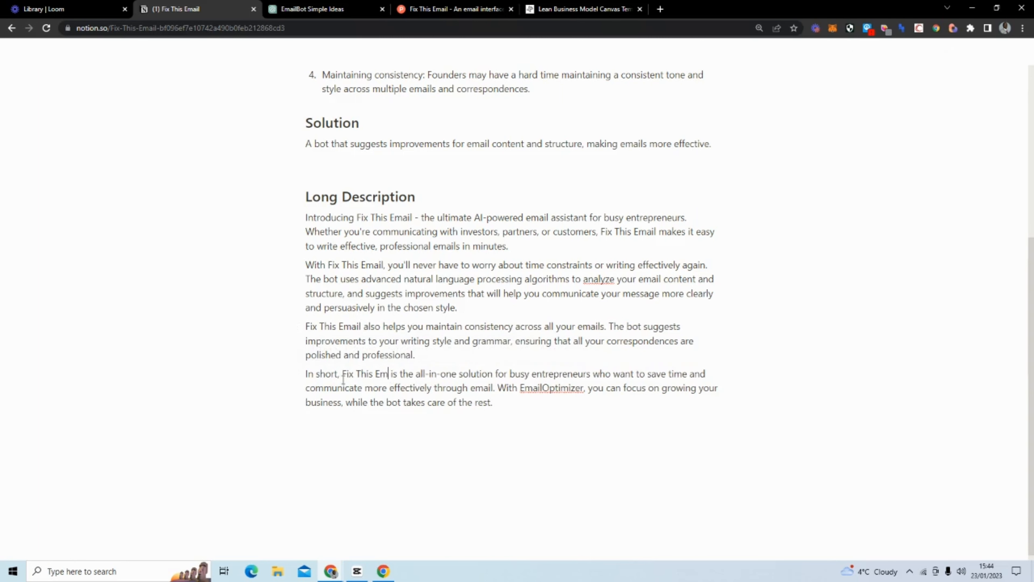
pyautogui.write('ail')
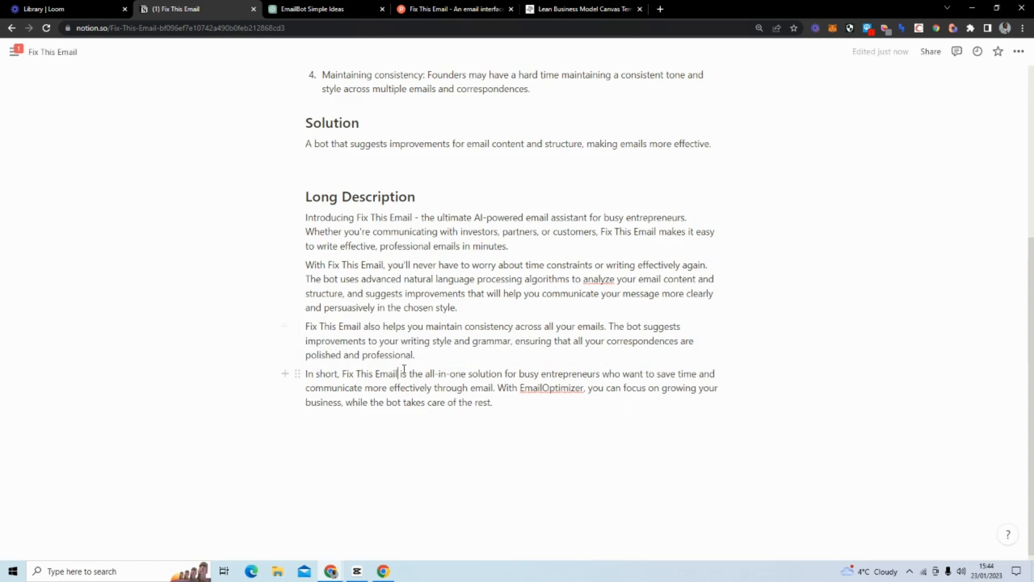
pyautogui.moveTo(397, 371); pyautogui.dragTo(342, 373)
pyautogui.hotkey('ctrl', 'c')
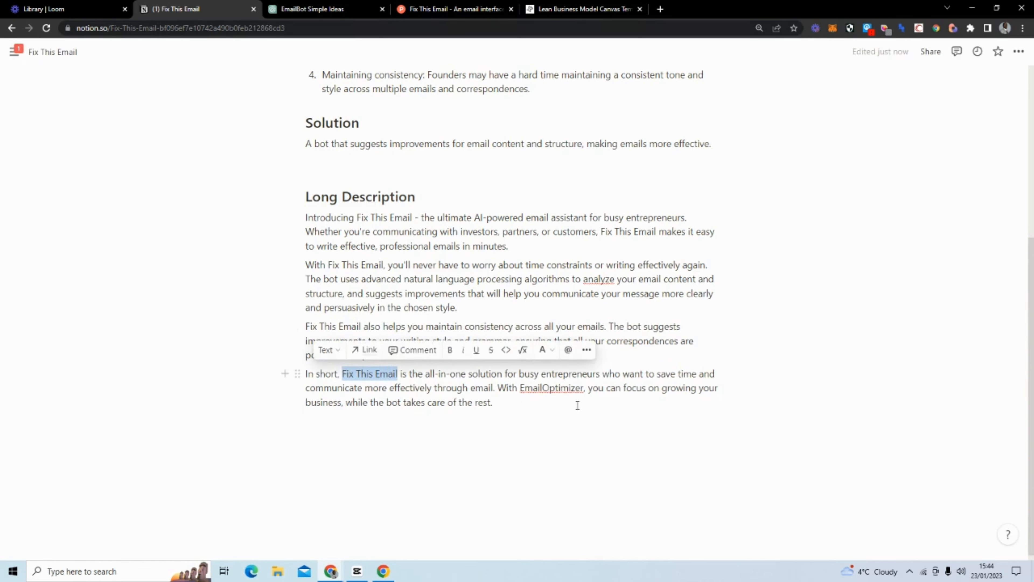
pyautogui.moveTo(583, 389); pyautogui.dragTo(520, 388)
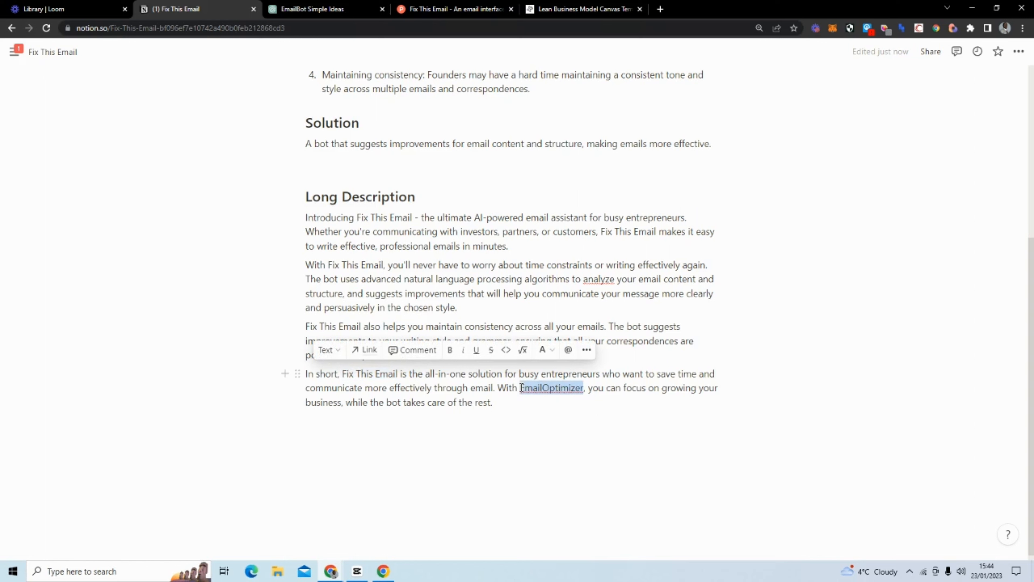
pyautogui.hotkey('ctrl', 'v')
pyautogui.click(612, 421)
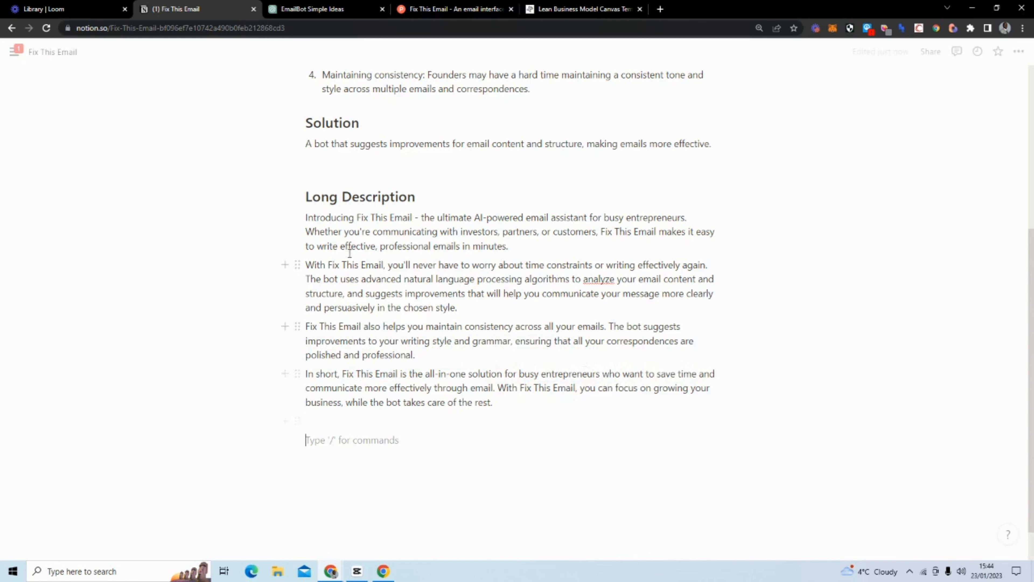
# Delete the empty line between the Solution text and the Long Description heading, and place the cursor below the last paragraph.
pyautogui.scroll(3, 360, 191)
pyautogui.scroll(3, 360, 191)
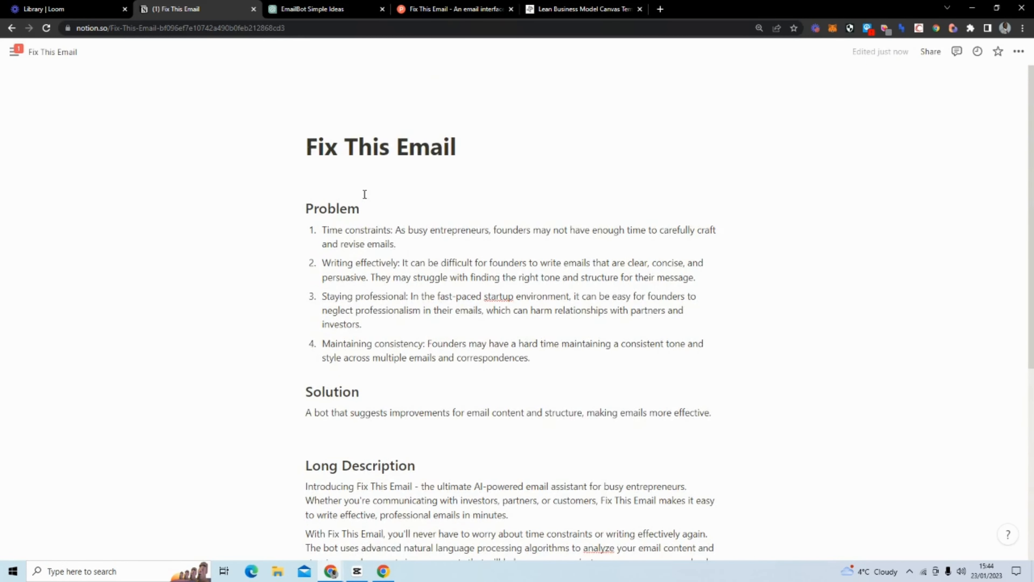
pyautogui.click(320, 441)
pyautogui.press('BackSpace')
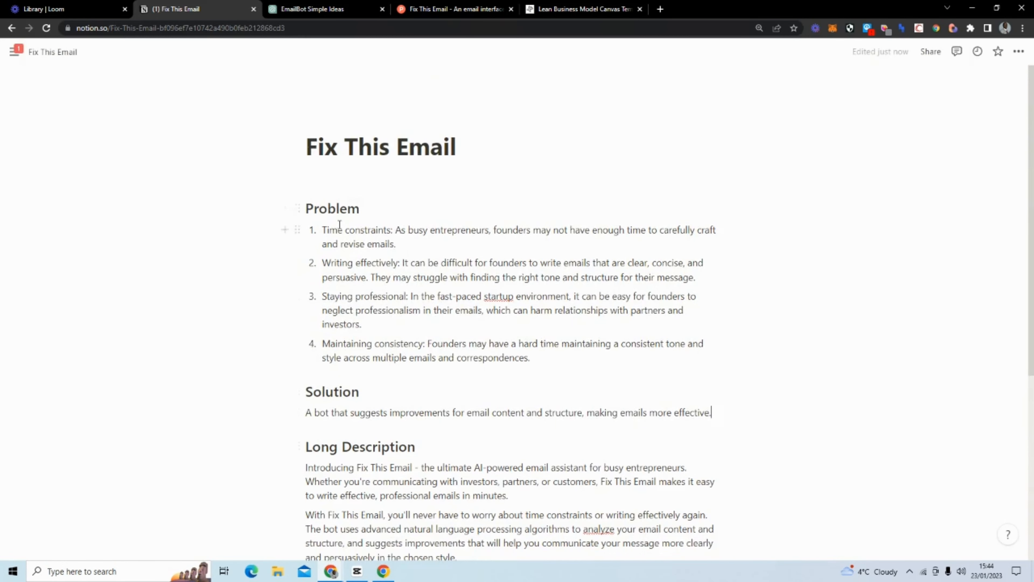
pyautogui.scroll(-6, 358, 407)
pyautogui.click(345, 422)
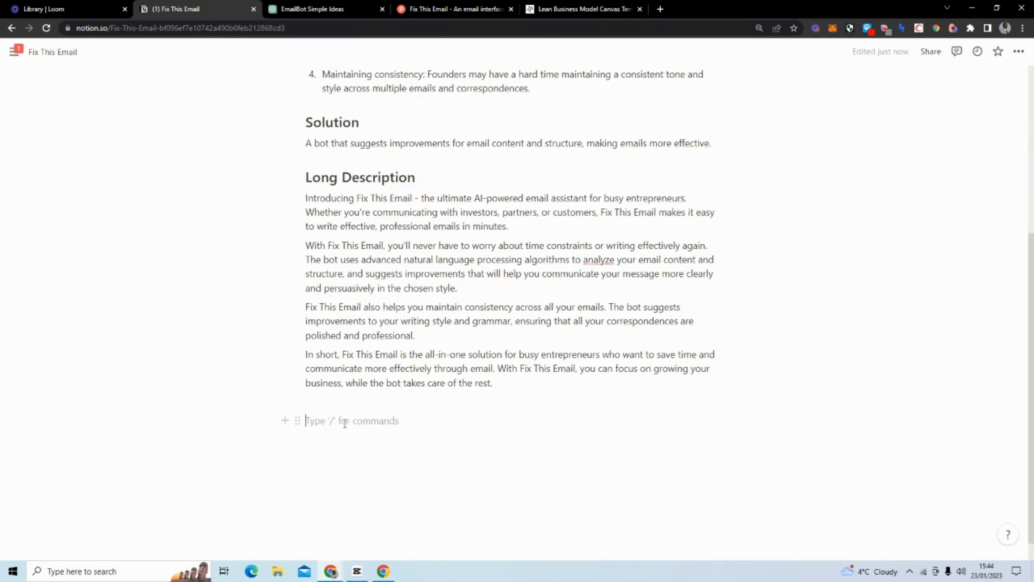
# Check the lean canvas sections and ask ChatGPT "What are some existing alternatives".
pyautogui.click(564, 10)
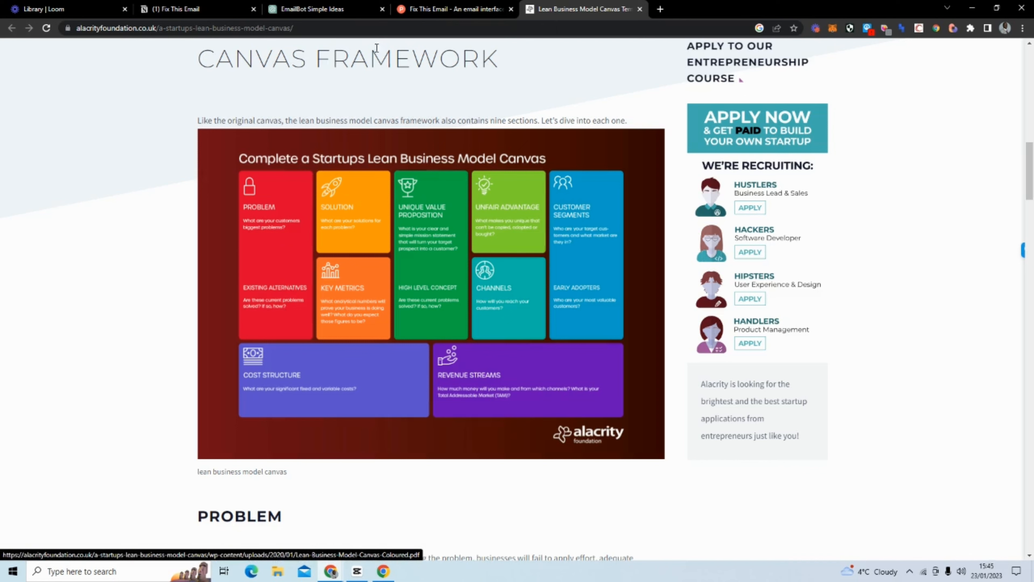
pyautogui.click(293, 10)
pyautogui.click(472, 520)
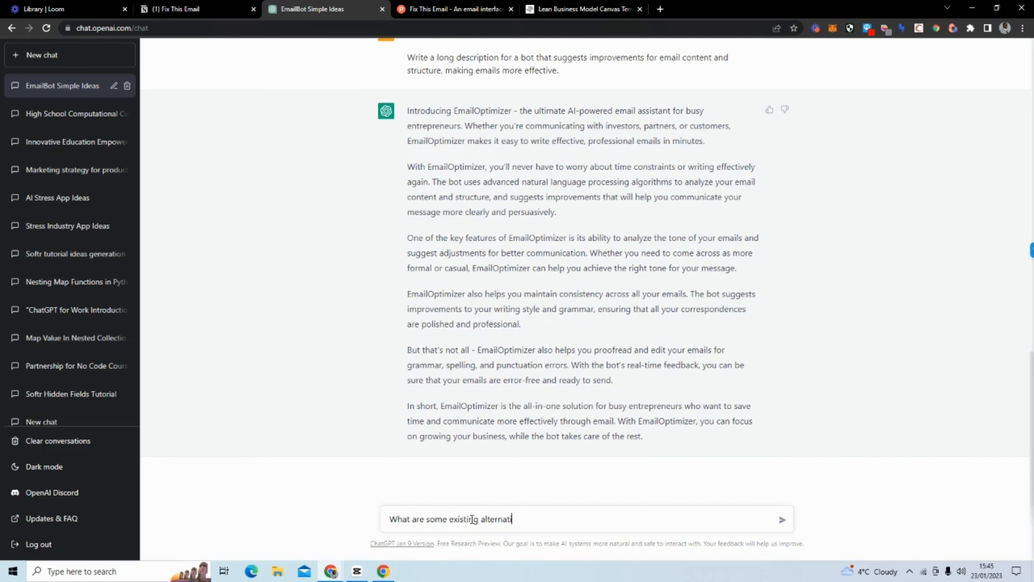
pyautogui.press('Return')
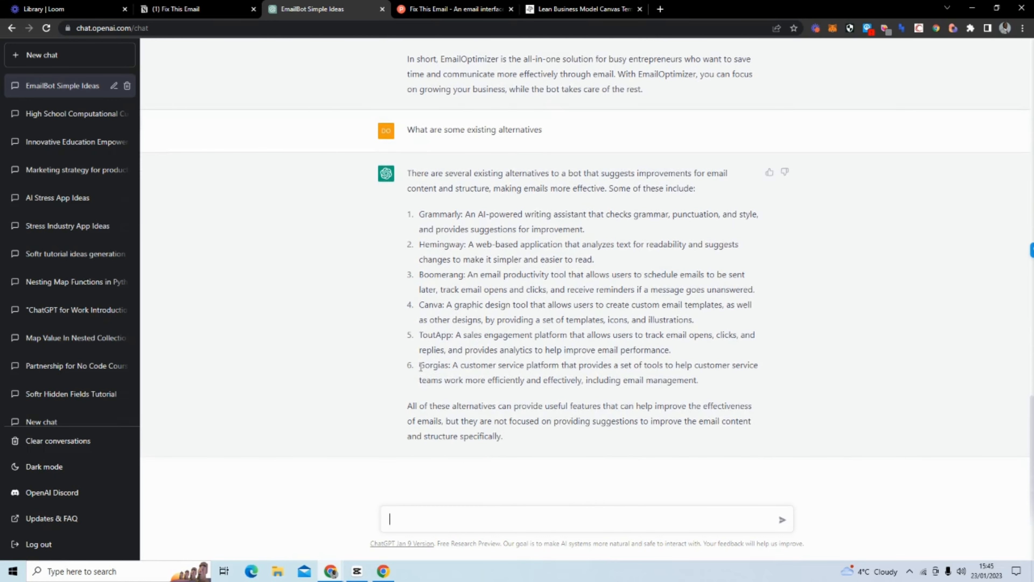
# Add an existing alternatives title at the end of the Notion page and paste ChatGPT's Grammarly, Hemingway and Boomerang entries under it.
pyautogui.moveTo(421, 366); pyautogui.dragTo(455, 366)
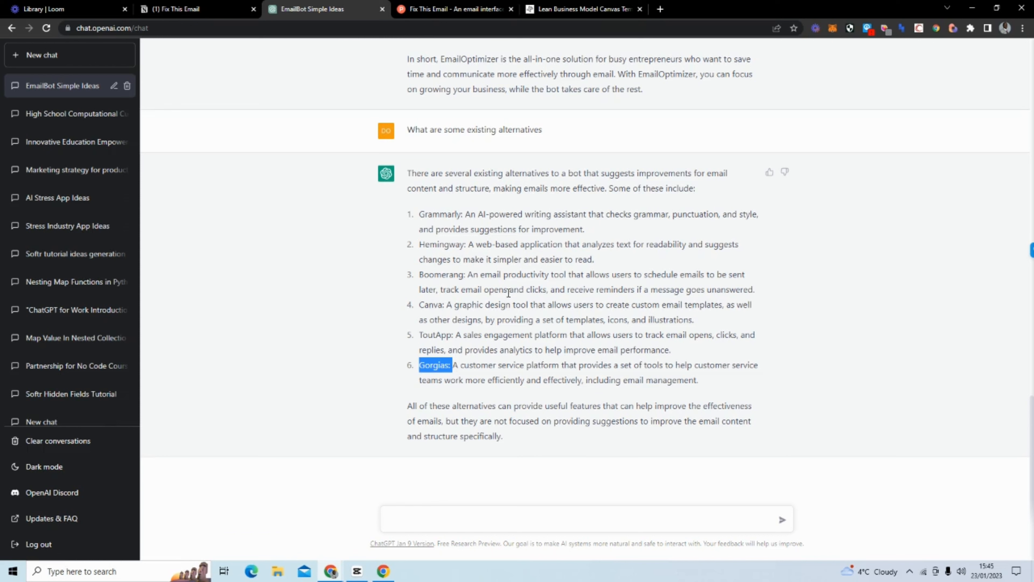
pyautogui.moveTo(765, 293); pyautogui.dragTo(432, 223)
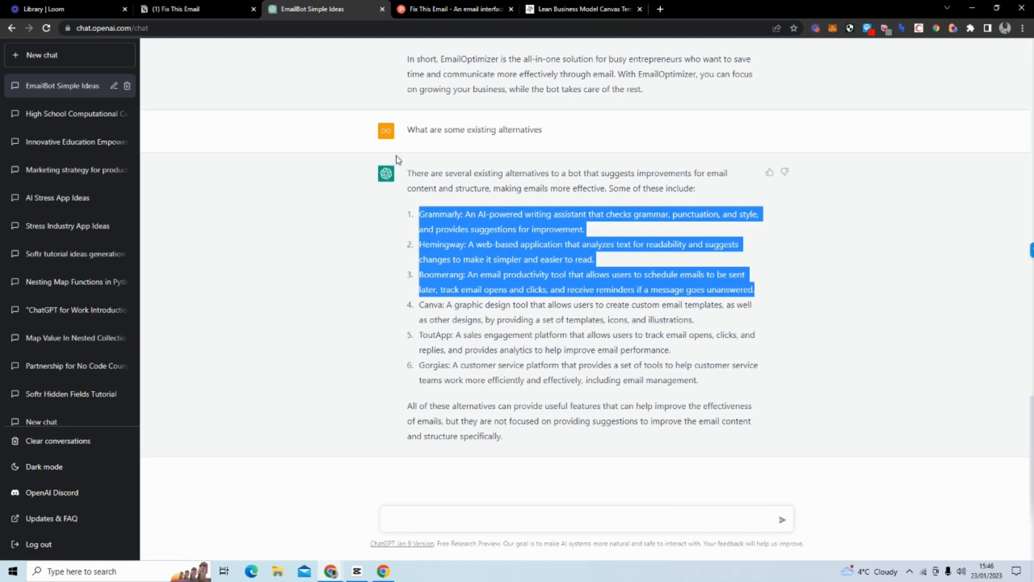
pyautogui.click(170, 12)
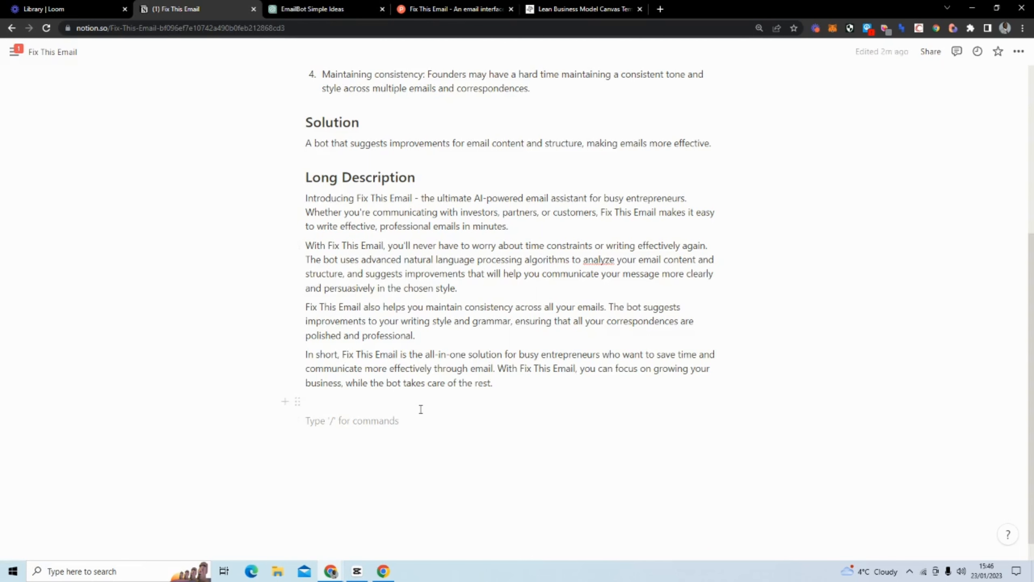
pyautogui.write('ER')
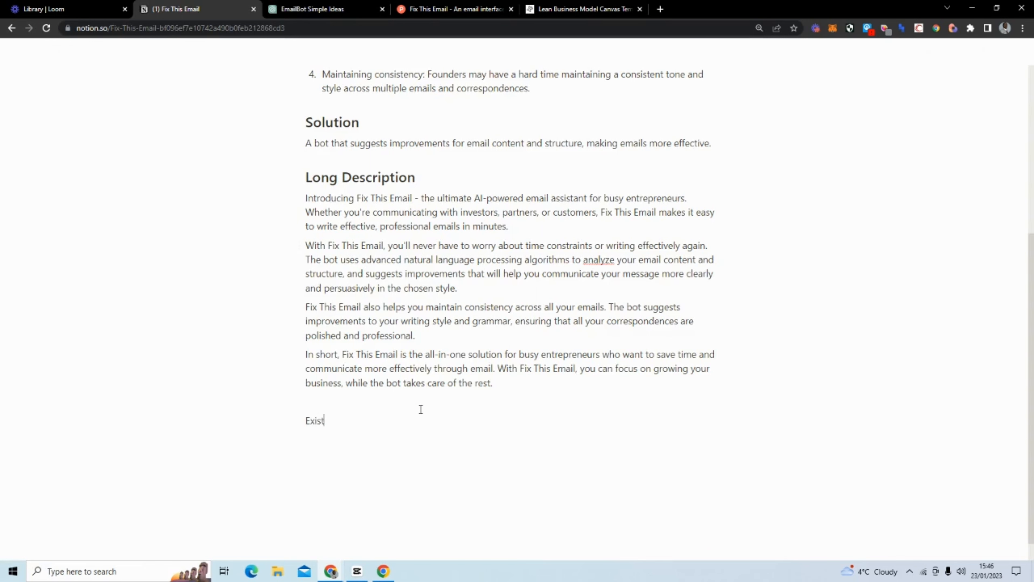
pyautogui.write('isting Altenratives')
pyautogui.press('Return')
pyautogui.write('Grammarly: An AI-powered writing assistant that checks grammar, punctuation, and style, and provides suggestions for improvement. Hemingway: A web-based application that analyzes text for readability and suggests changes to make it simpler and easier to read. Boomerang: An email productivity tool that allows users to schedule emails to be sent later, track email opens and clicks, and receive reminders if a message goes unanswered.')
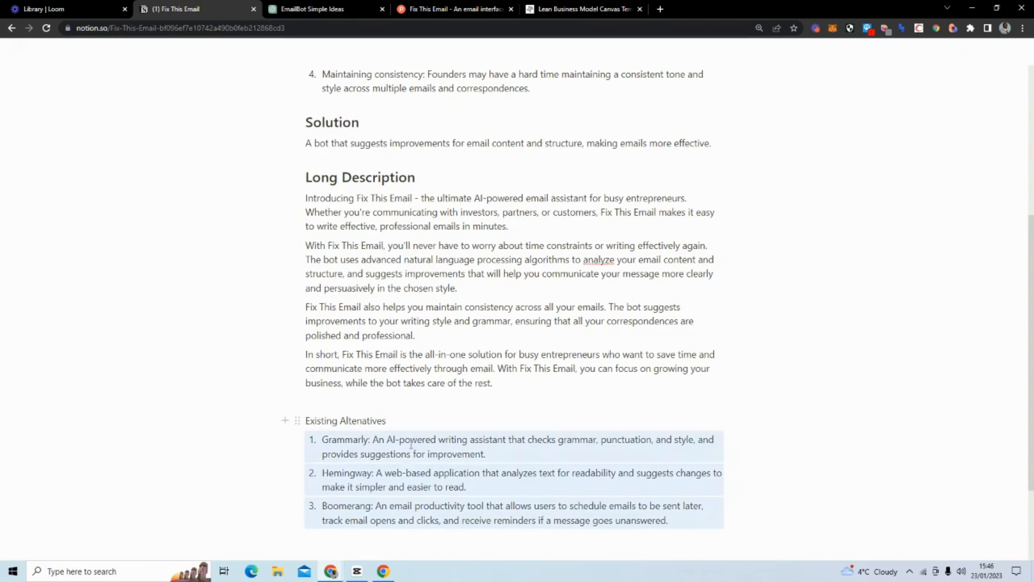
# Turn the existing alternatives title into a Heading 2.
pyautogui.click(300, 419)
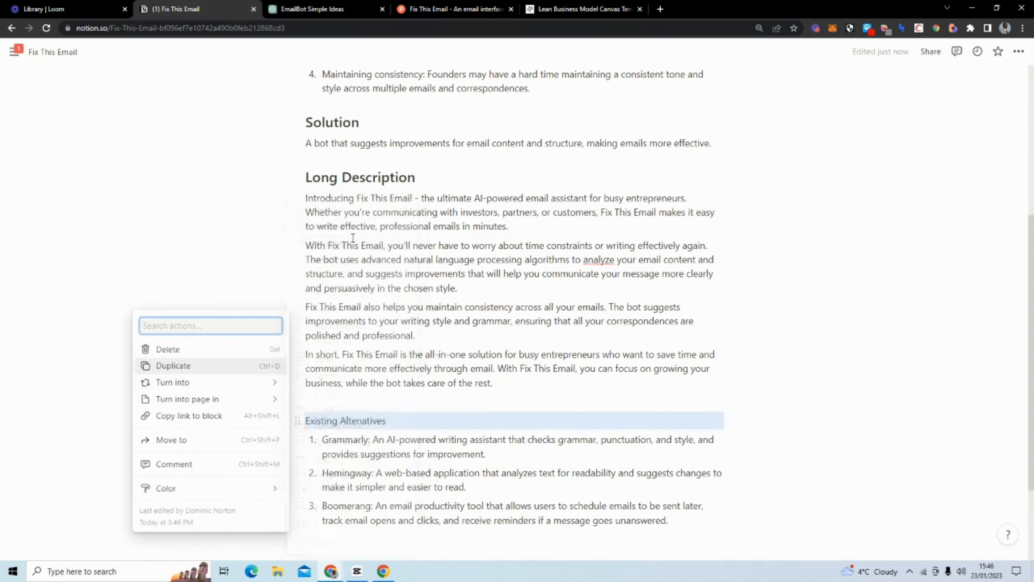
pyautogui.click(353, 238)
pyautogui.click(297, 419)
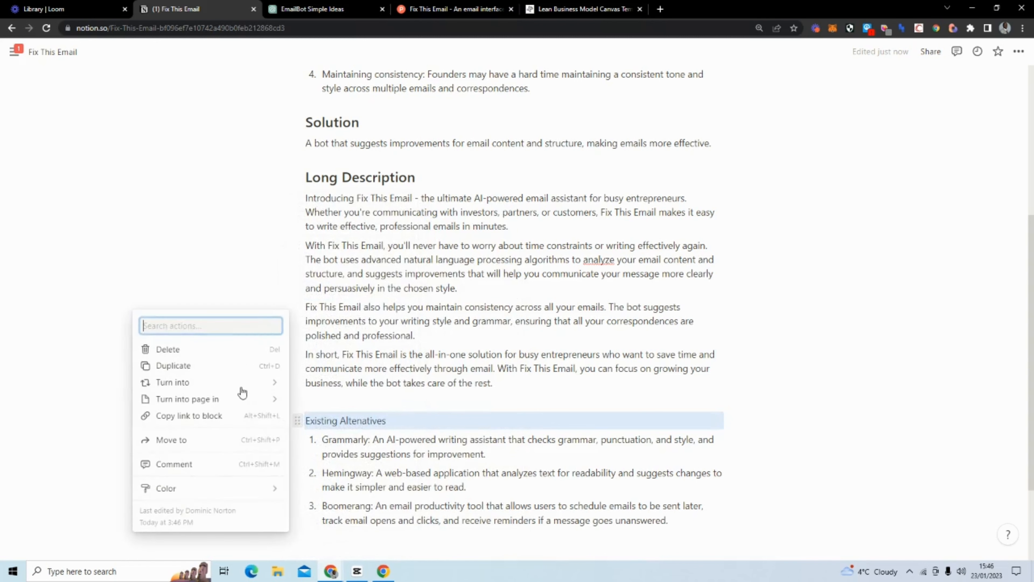
pyautogui.moveTo(259, 385)
pyautogui.click(342, 243)
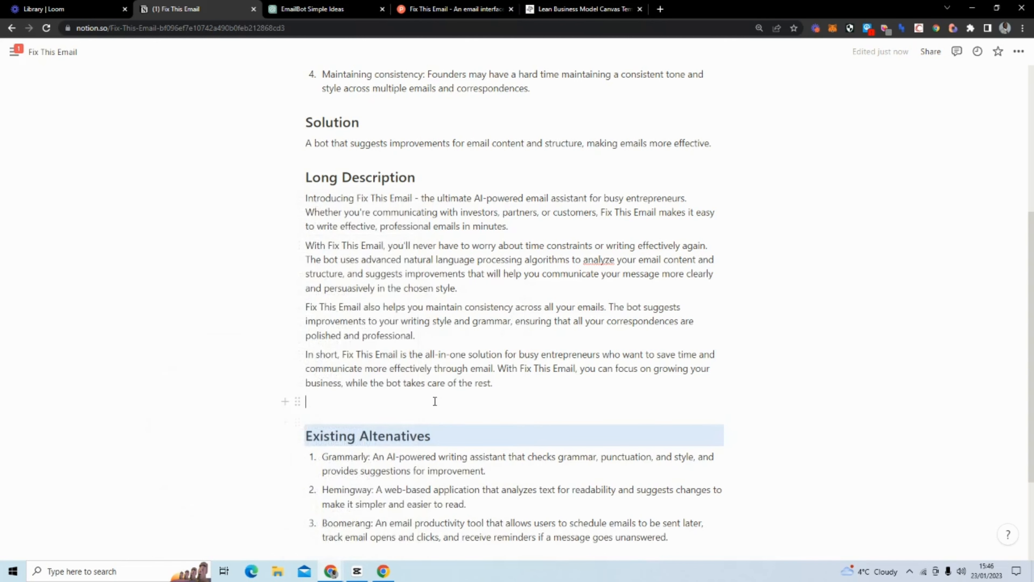
pyautogui.scroll(-3, 435, 401)
pyautogui.click(426, 439)
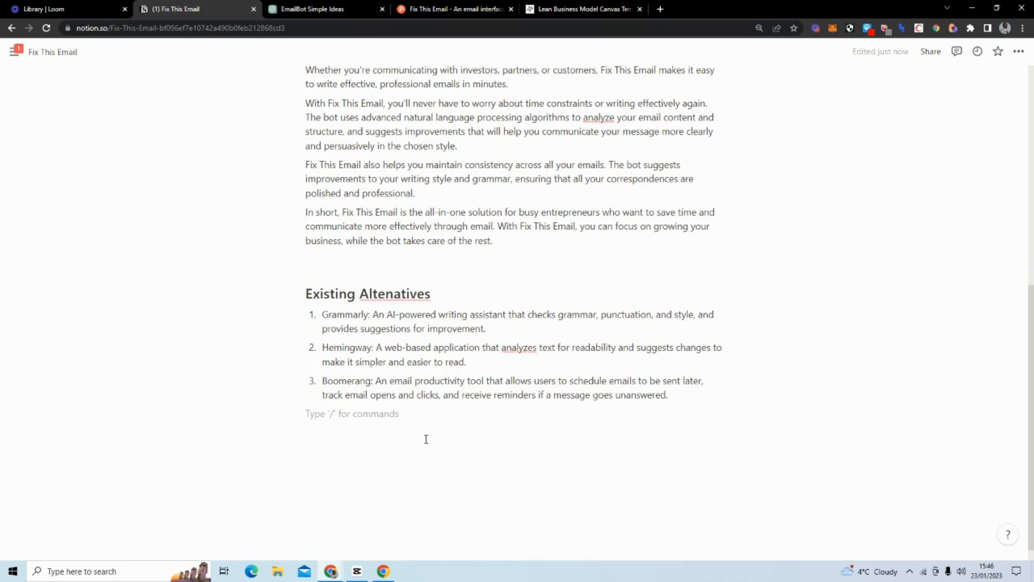
# Correct the misspelled word in the heading to "Alternatives" and delete the empty line above the heading.
pyautogui.rightClick(387, 293)
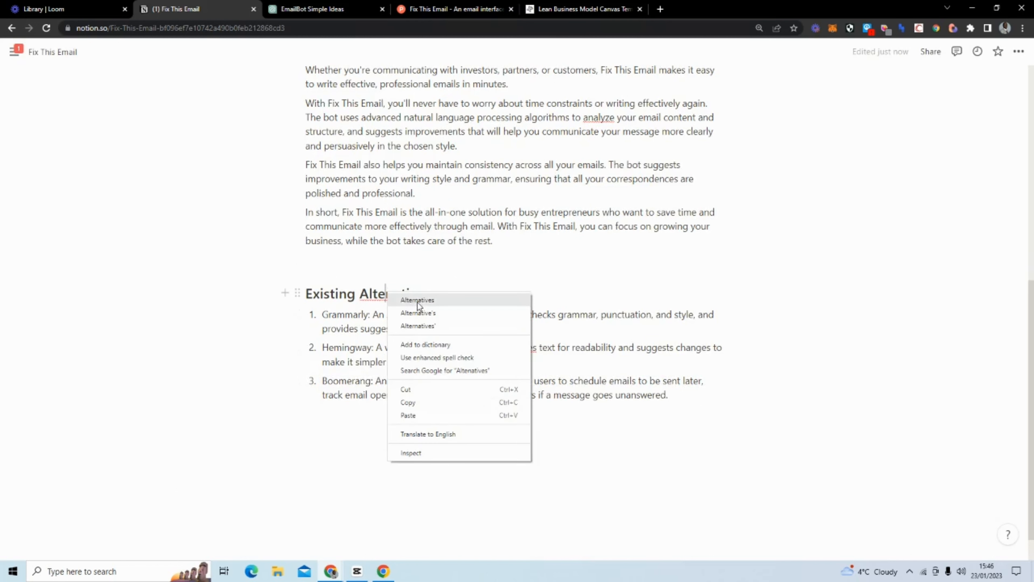
pyautogui.click(417, 303)
pyautogui.rightClick(405, 297)
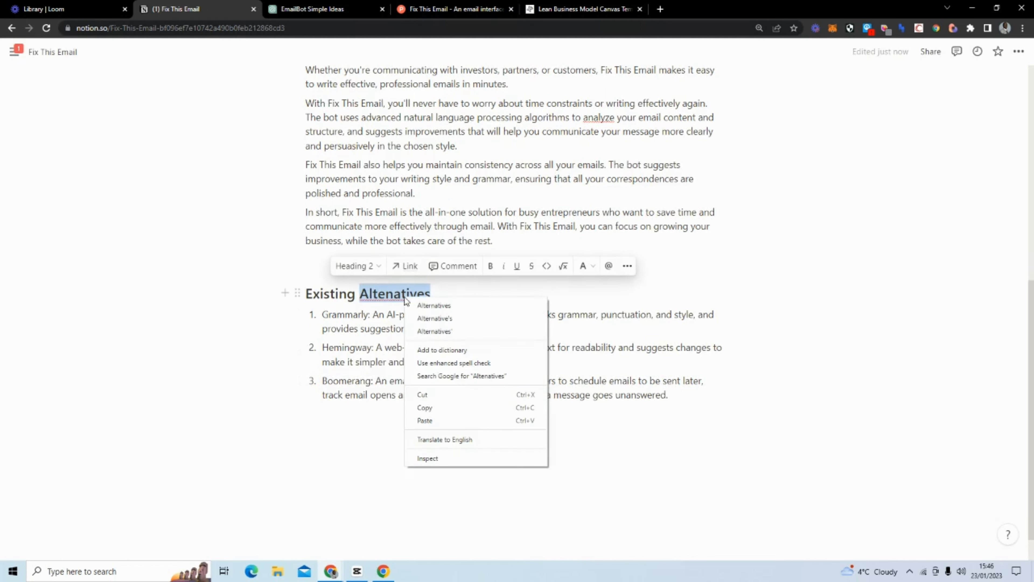
pyautogui.click(429, 304)
pyautogui.click(358, 429)
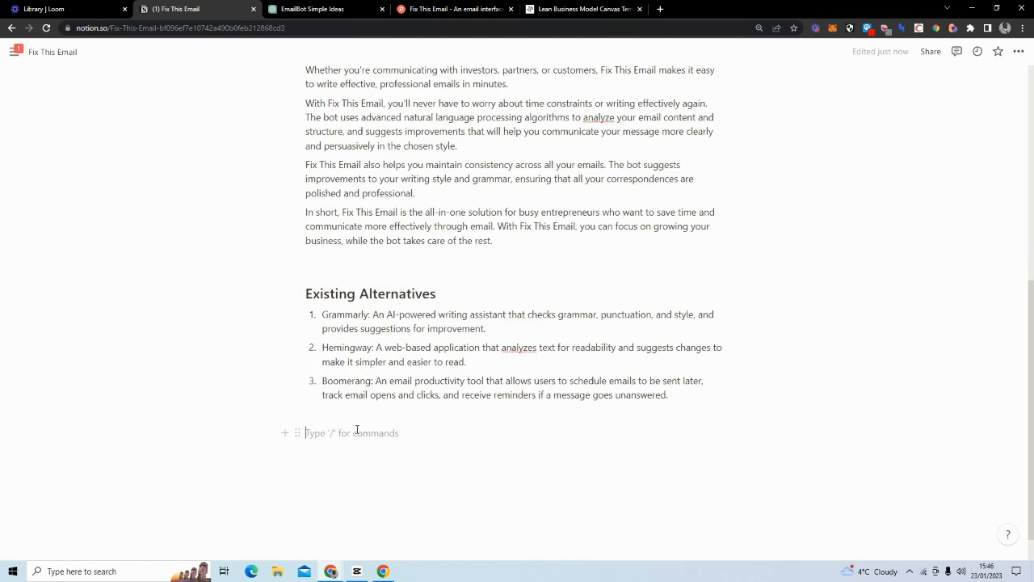
pyautogui.press('BackSpace')
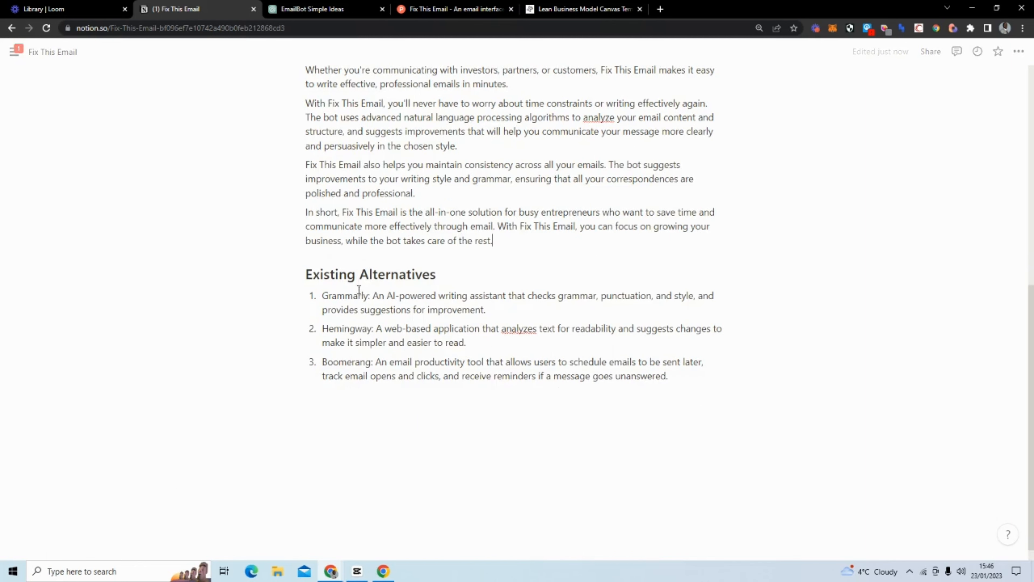
# Look up the next section on the lean canvas and ask ChatGPT "What key metrics would my product have?".
pyautogui.click(554, 6)
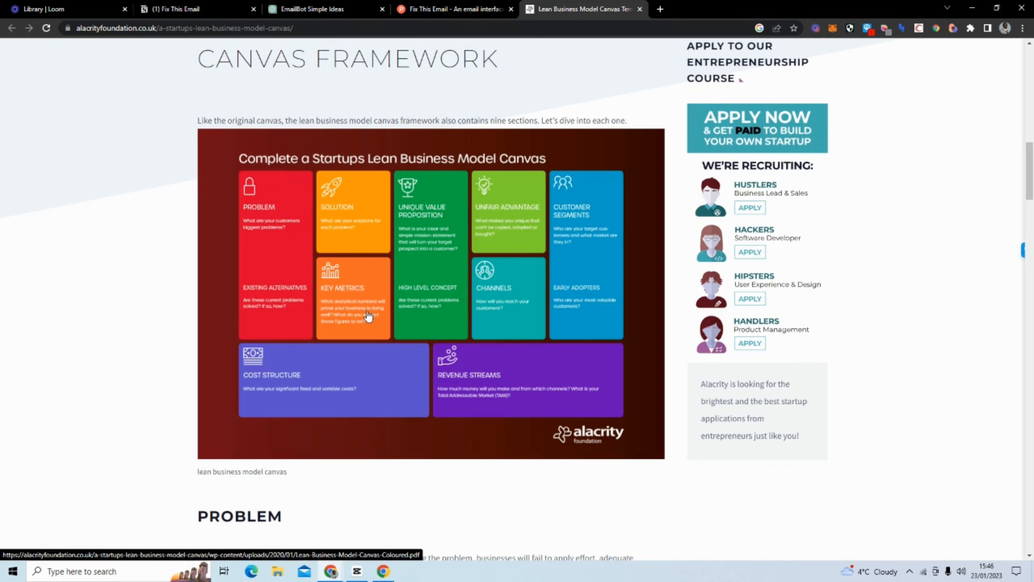
pyautogui.click(304, 10)
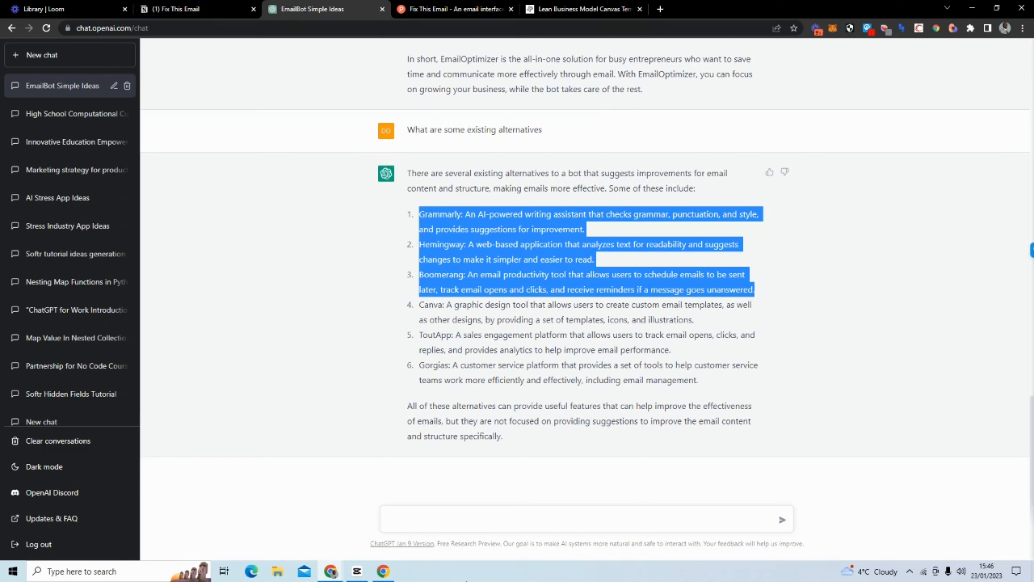
pyautogui.click(450, 518)
pyautogui.write('Wha')
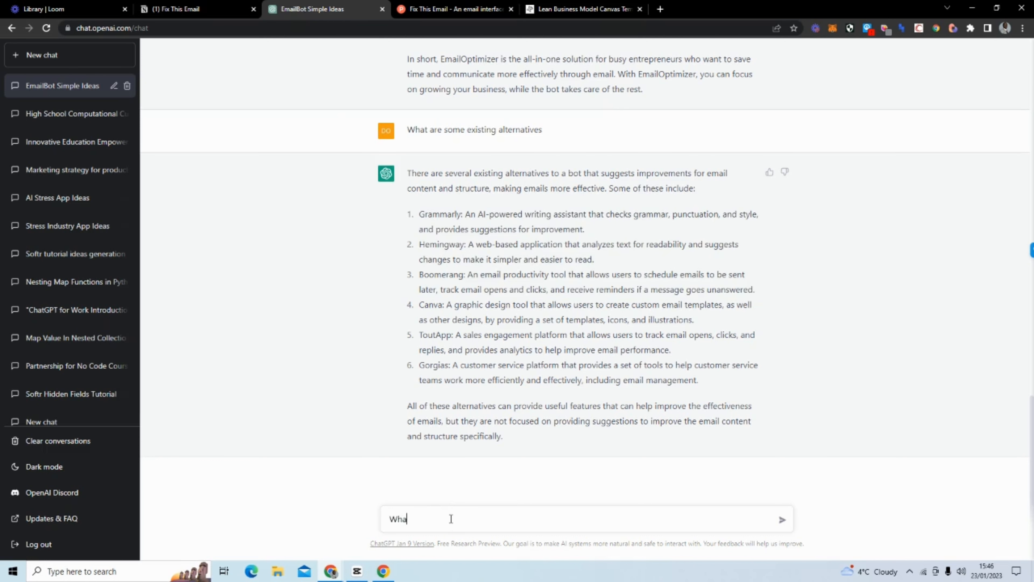
pyautogui.write('t key metrics would my product have?')
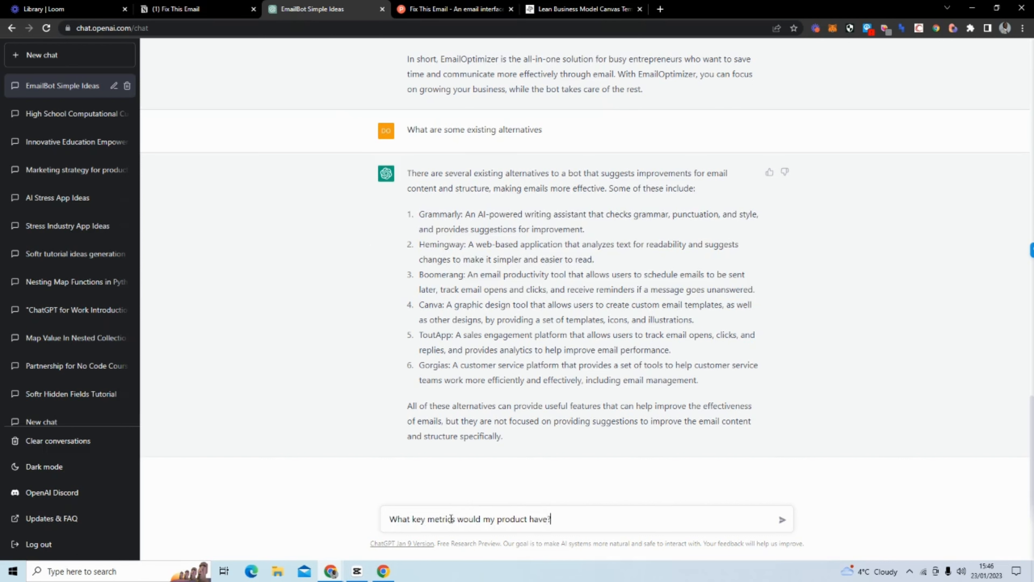
pyautogui.press('Return')
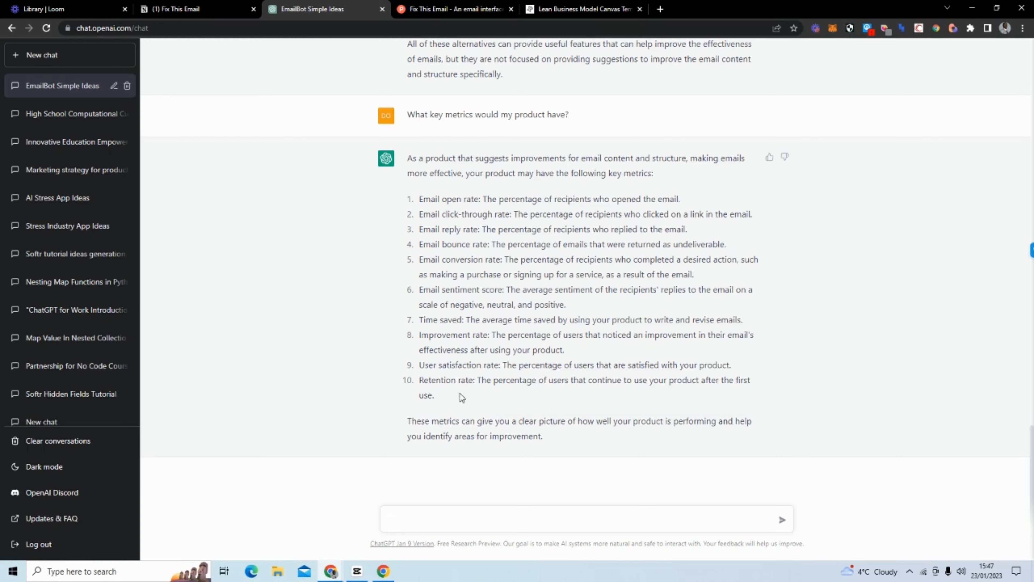
# Copy ChatGPT's list of ten key metrics and add a "Key Metrics" title below the existing alternatives on the Notion page.
pyautogui.moveTo(460, 395); pyautogui.dragTo(420, 201)
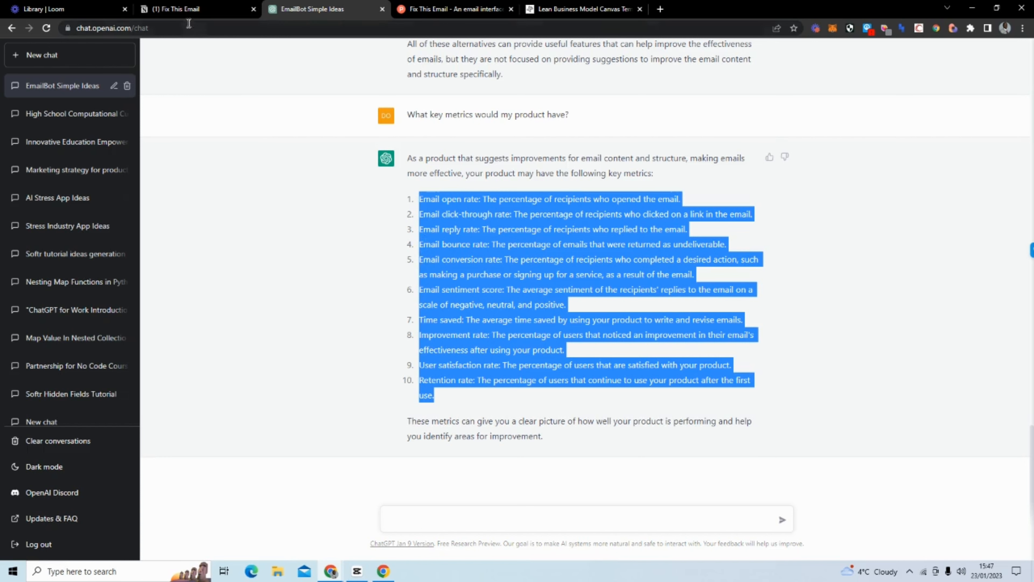
pyautogui.click(182, 12)
pyautogui.click(367, 401)
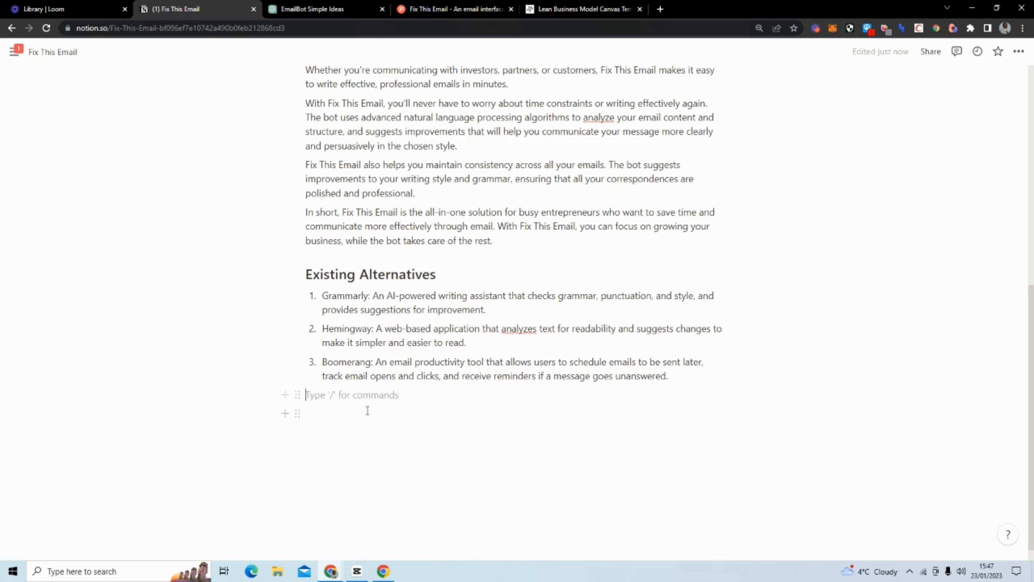
pyautogui.press('Return')
pyautogui.write('Key Metrics')
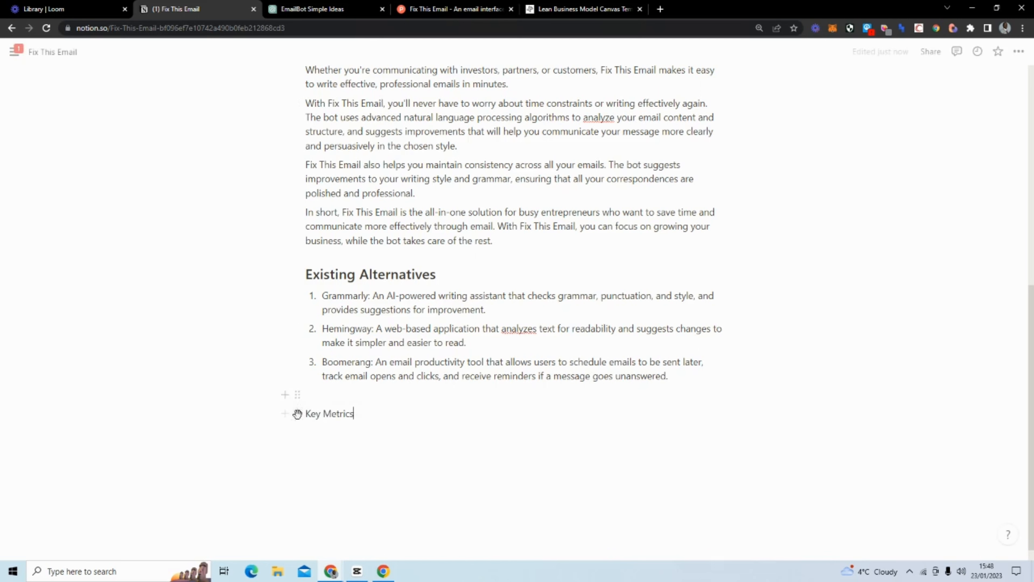
# Turn the "Key Metrics" title into a Heading 2 and delete the empty line above it.
pyautogui.click(299, 414)
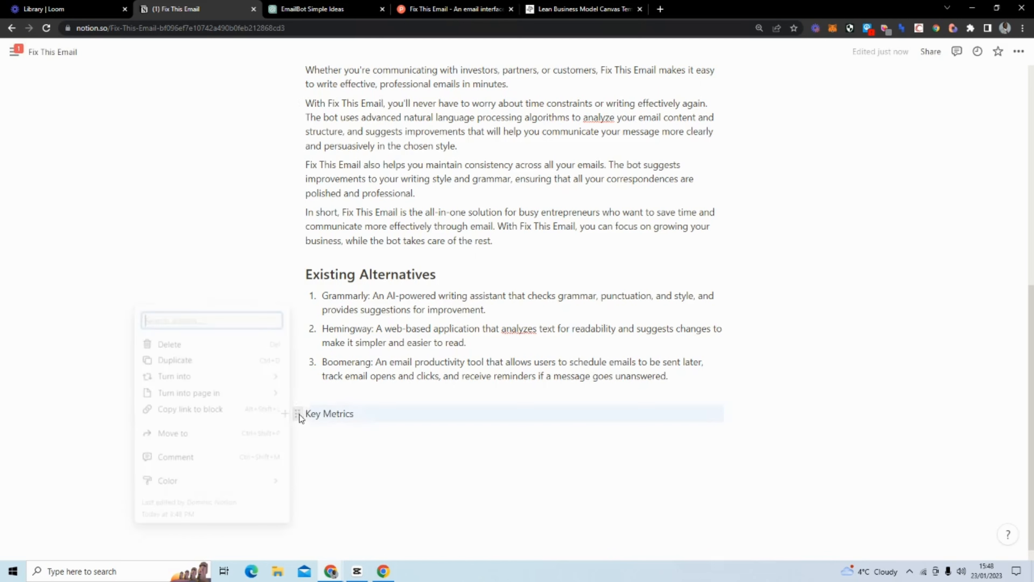
pyautogui.moveTo(277, 374)
pyautogui.click(360, 245)
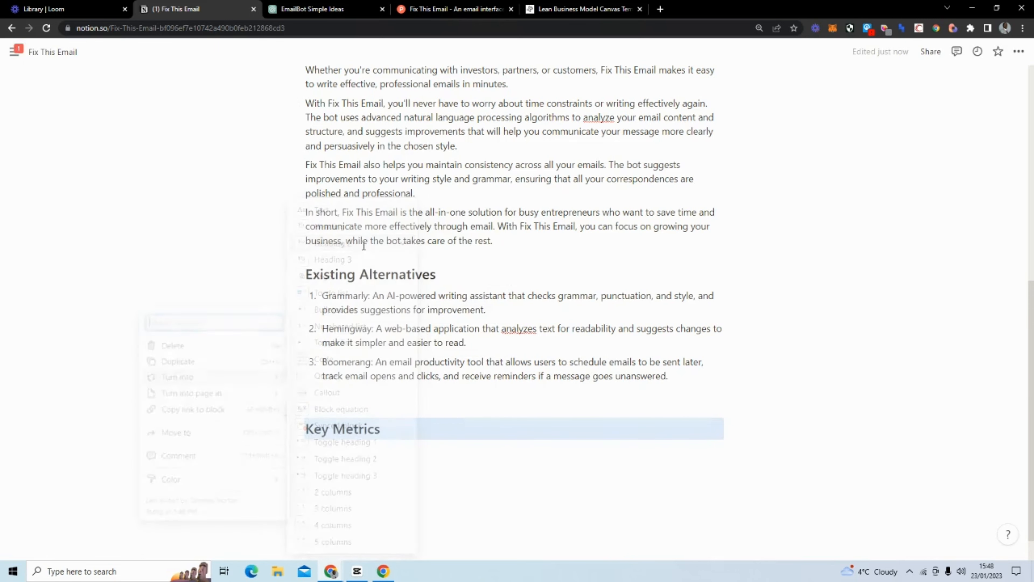
pyautogui.click(344, 387)
pyautogui.press('BackSpace')
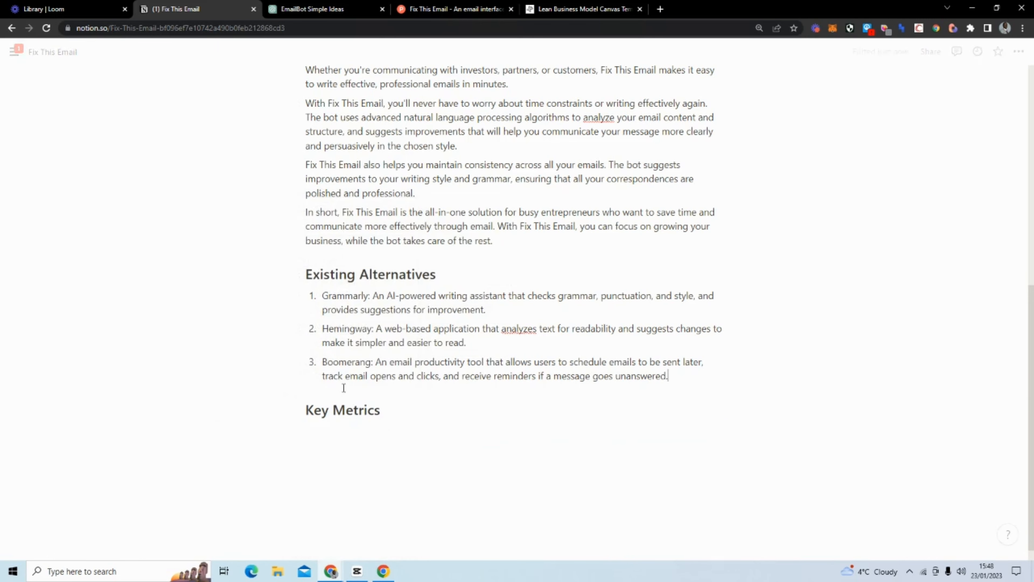
# Paste the copied metrics, from email open rate to retention rate, as a numbered list under the Key Metrics heading.
pyautogui.click(358, 430)
pyautogui.write("1. Email open rate: The percentage of recipients who opened the email. 2. Email click-through rate: The percentage of recipients who clicked on a link in the email. 3. Email reply rate: The percentage of recipients who replied to the email. 4. Email bounce rate: The percentage of emails that were returned as undeliverable. 5. Email conversion rate: The percentage of recipients who completed a desired action, such as making a purchase or signing up for a service, as a result of the email. 6. Email sentiment score: The average sentiment of the recipients' replies to the email on a scale of negative, neutral, and positive. 7. Time saved: The average time saved by using your product to write and revise emails. 8. Improvement rate: The percentage of users that noticed an improvement in their email's effectiveness after using your product. 9. User satisfaction rate: The percentage of users that are satisfied with your product. 10. Retention rate: The percentage of users that continue to use your product after the first use.")
pyautogui.scroll(-5, 598, 358)
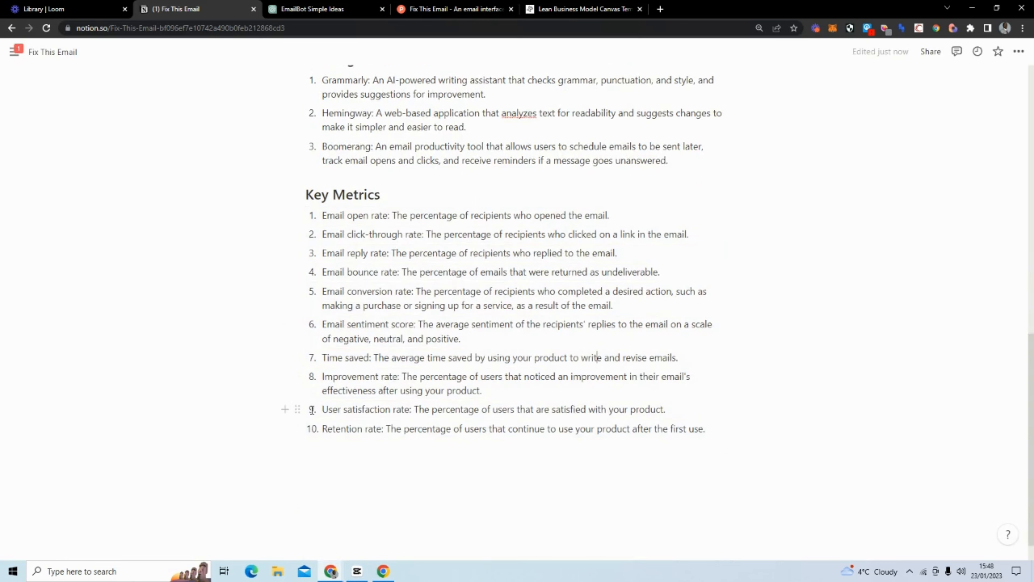
pyautogui.moveTo(298, 409); pyautogui.dragTo(415, 409)
pyautogui.click(443, 337)
pyautogui.moveTo(710, 427); pyautogui.dragTo(325, 410)
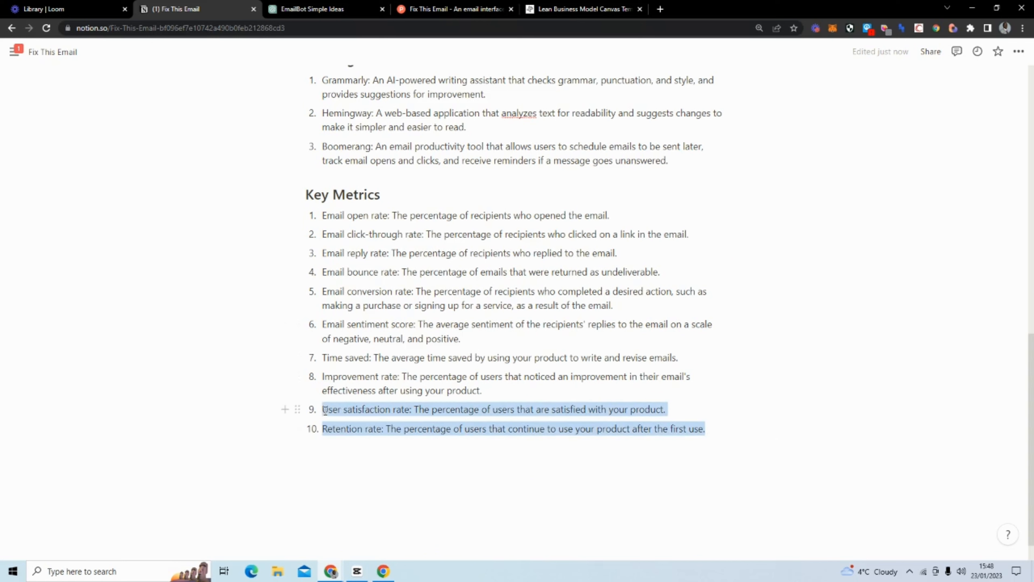
pyautogui.click(555, 389)
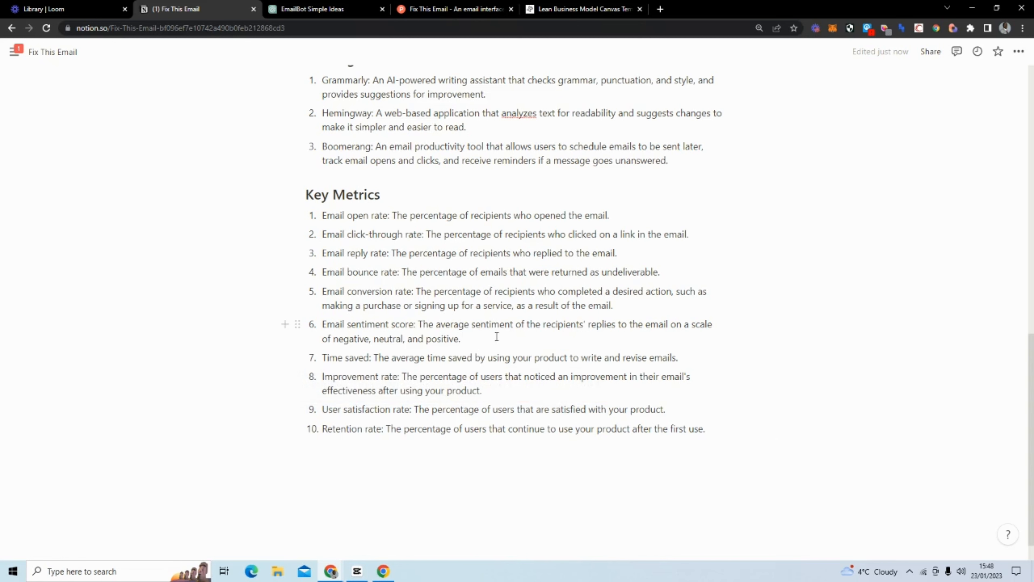
# Start a new line at the end of the page, below the key metrics list.
pyautogui.scroll(-1, 497, 336)
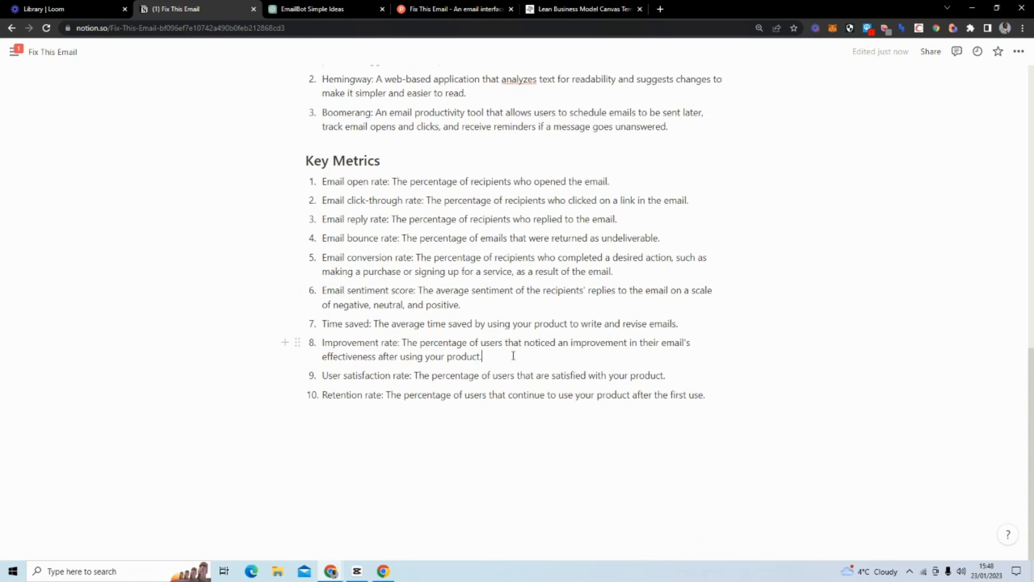
pyautogui.click(779, 401)
pyautogui.press('Return')
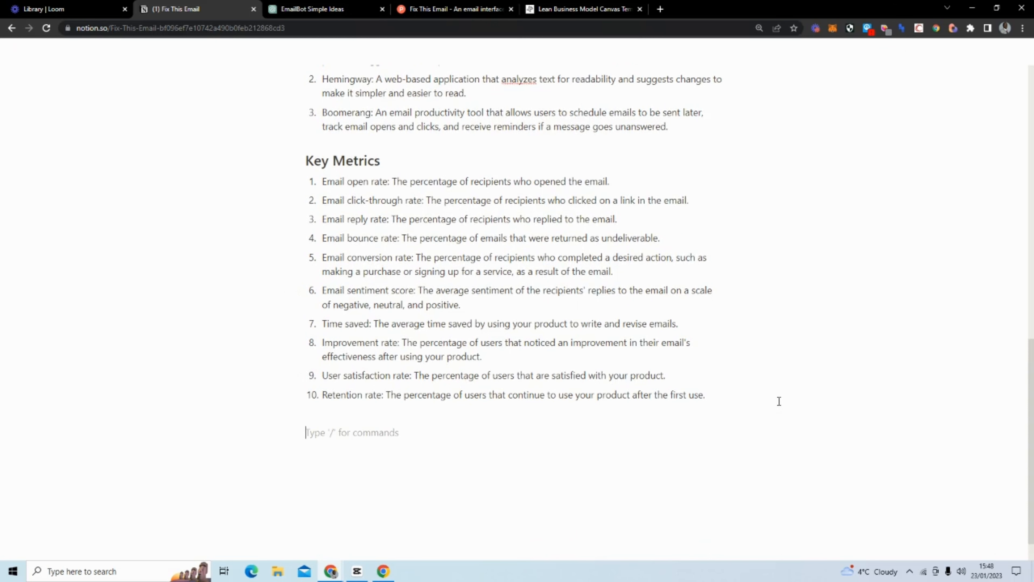
# Look up the next section on the lean canvas and ask ChatGPT "Write unique value proposition ideas".
pyautogui.click(553, 13)
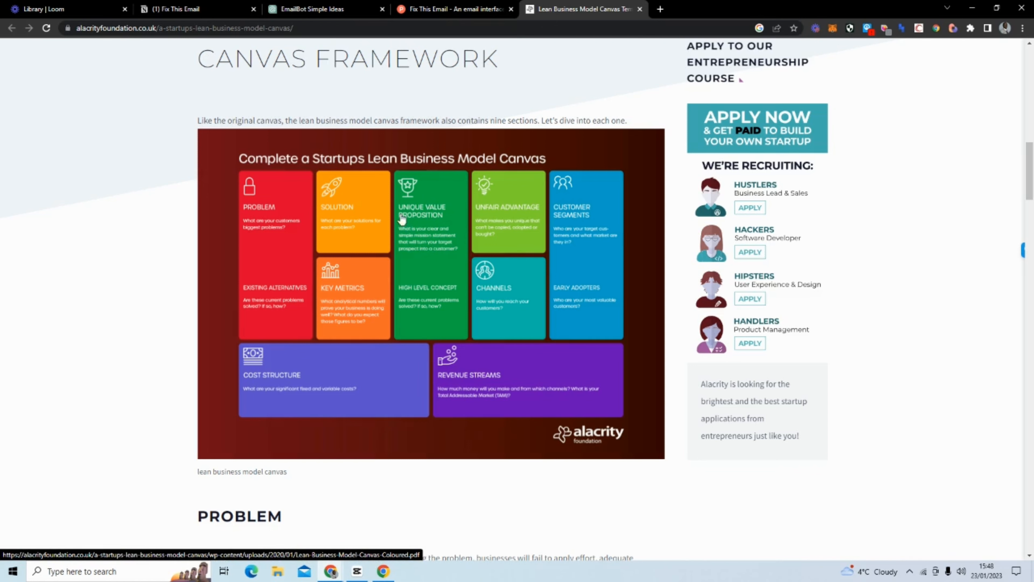
pyautogui.click(317, 8)
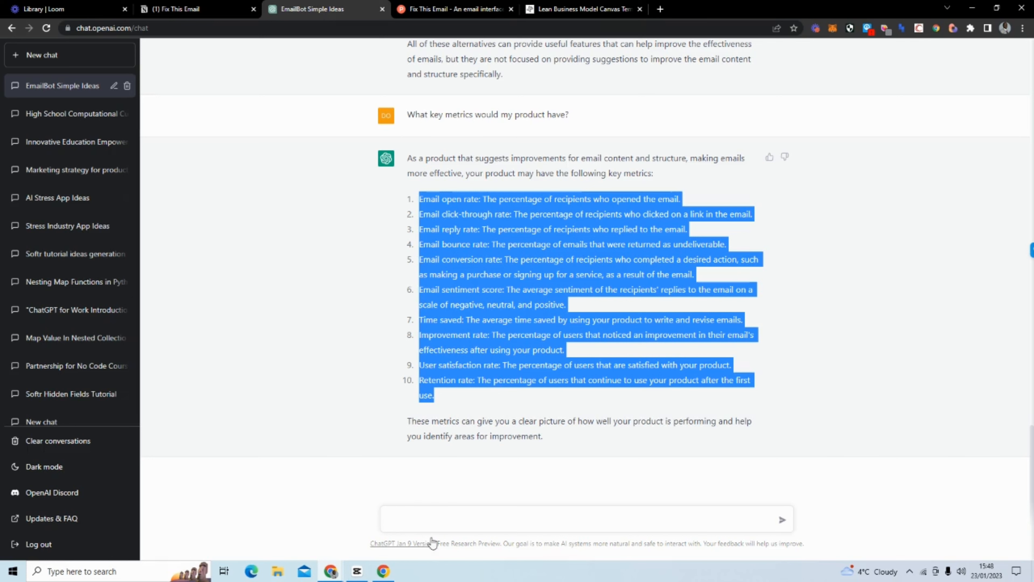
pyautogui.click(437, 519)
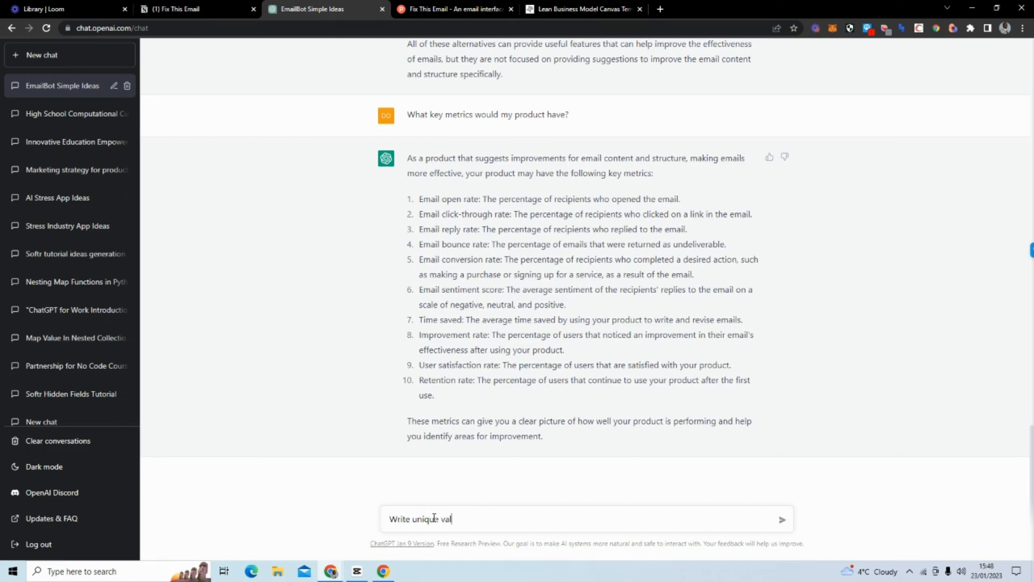
pyautogui.write('Write unique value proposition ideas')
pyautogui.press('Return')
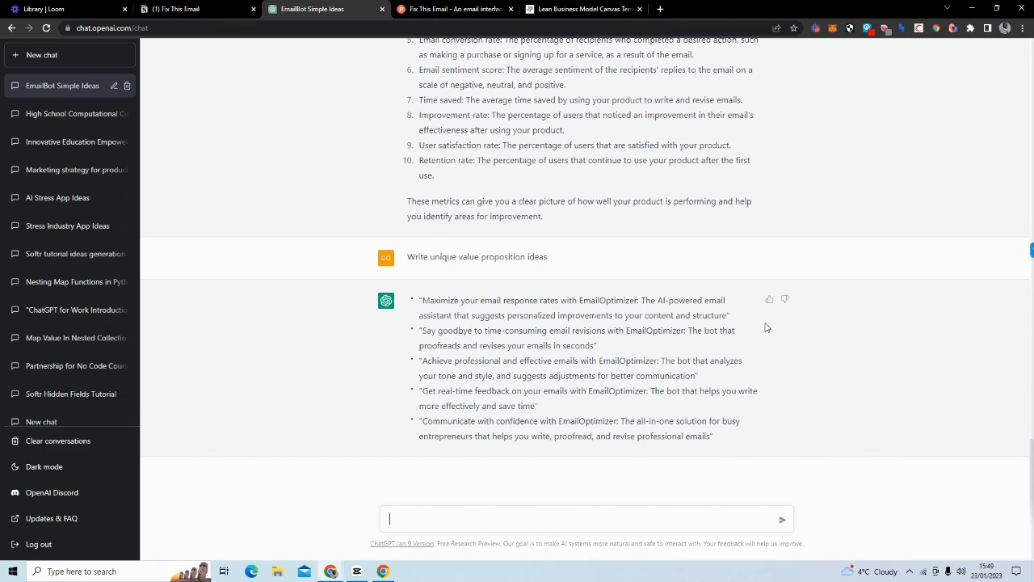
# Add a "Unique Value Proposition" title below the key metrics in Notion and turn it into a Heading 3.
pyautogui.moveTo(731, 316); pyautogui.dragTo(413, 303)
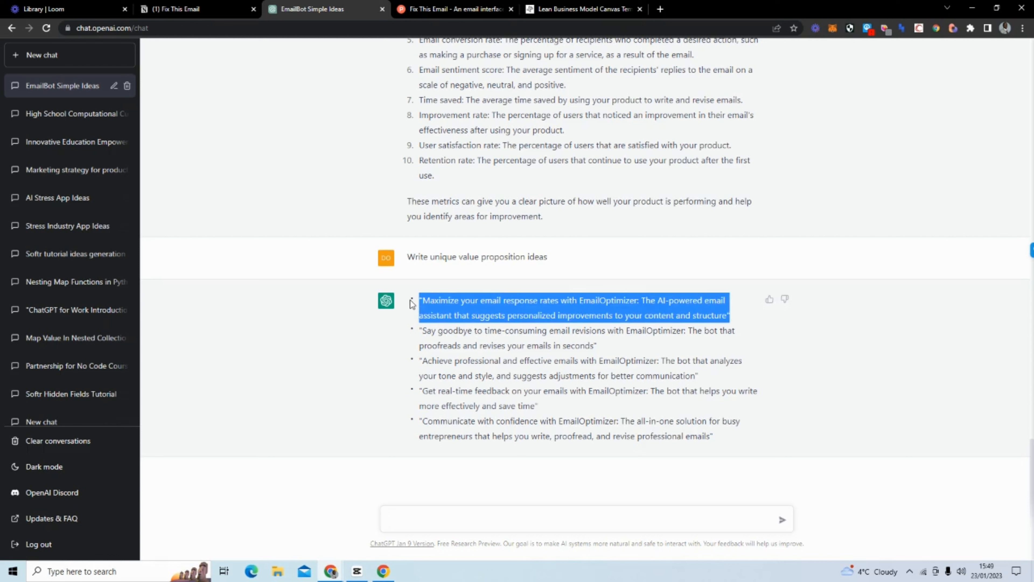
pyautogui.click(204, 10)
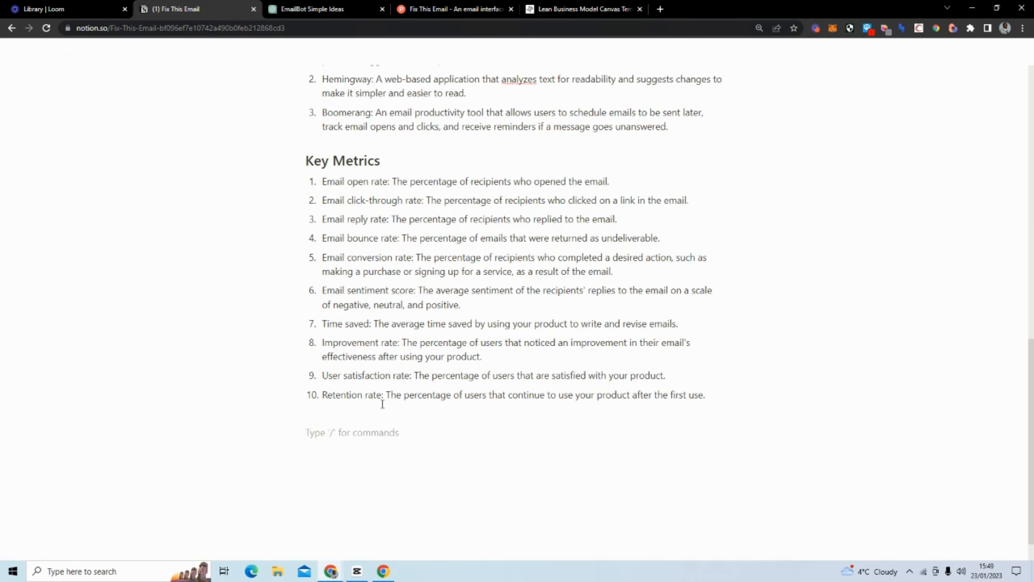
pyautogui.write('Unique Value Proposition')
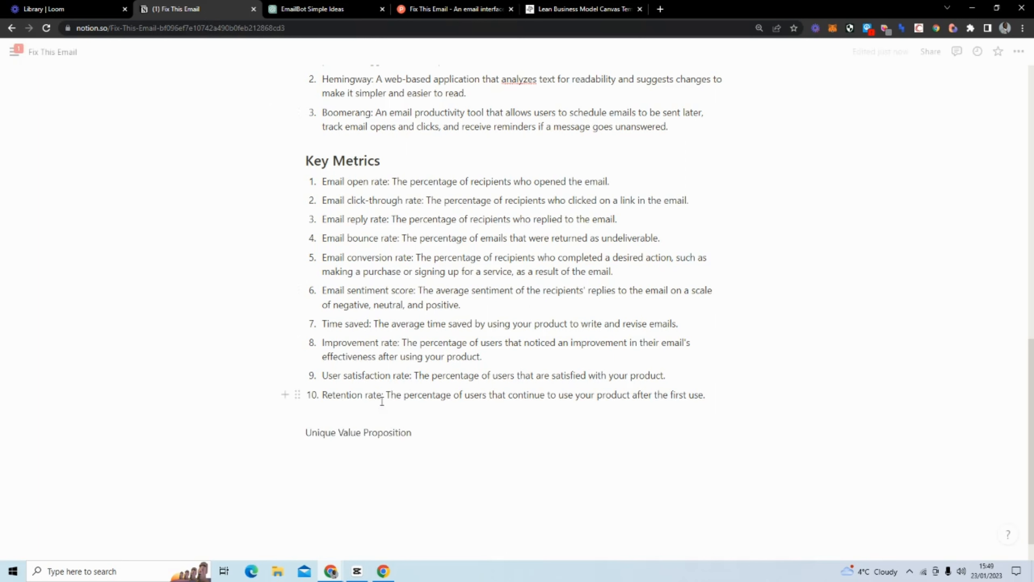
pyautogui.click(299, 429)
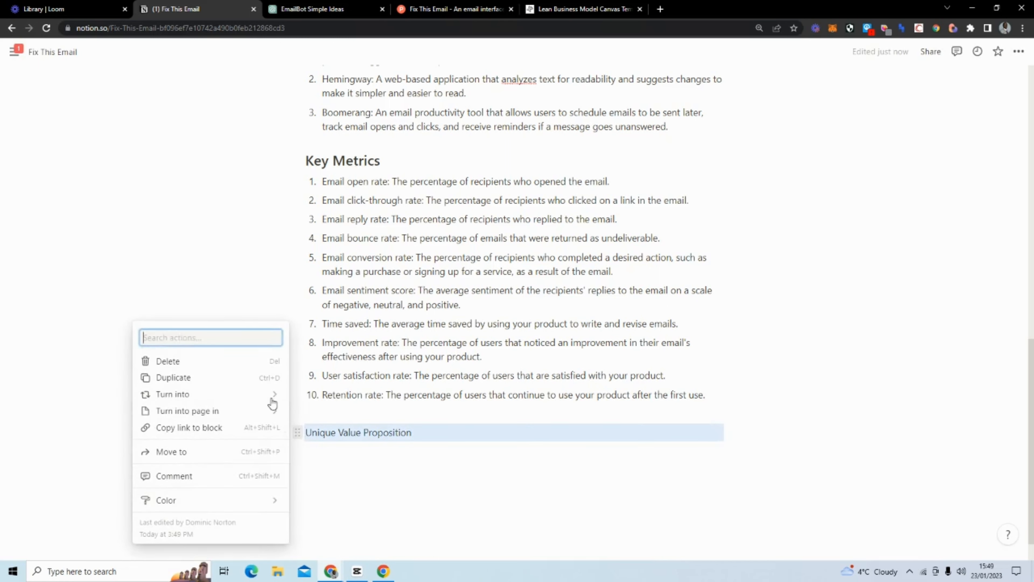
pyautogui.moveTo(267, 396)
pyautogui.click(381, 261)
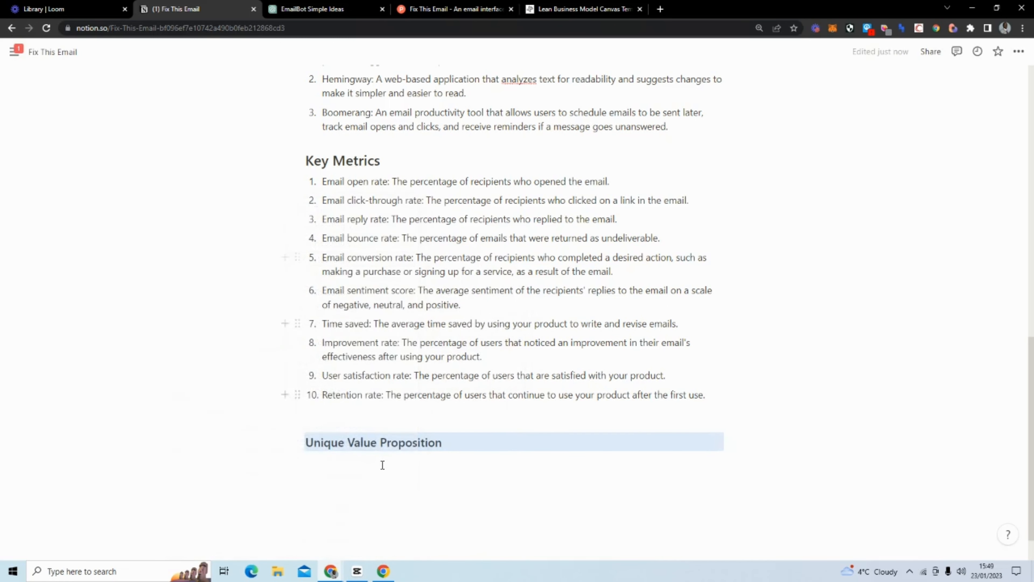
pyautogui.click(381, 465)
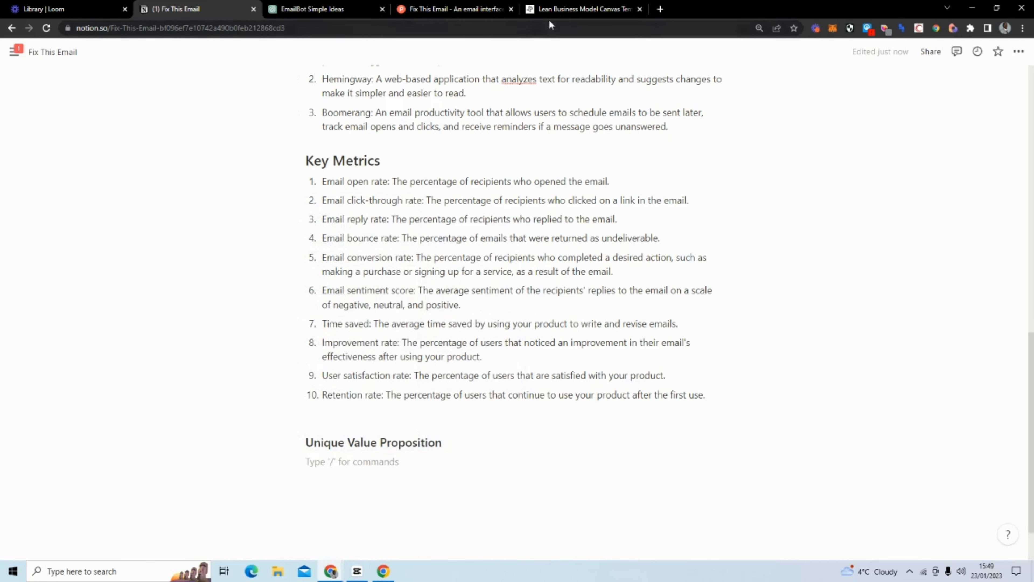
# Copy all five value proposition ideas from ChatGPT and paste them under the Unique Value Proposition heading in Notion.
pyautogui.click(445, 13)
pyautogui.click(318, 13)
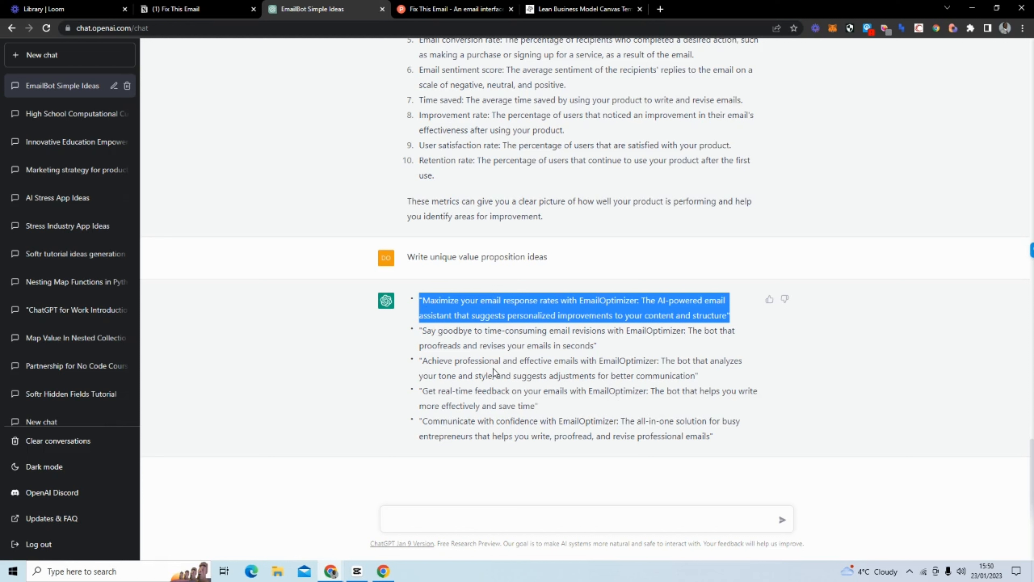
pyautogui.moveTo(739, 439); pyautogui.dragTo(413, 308)
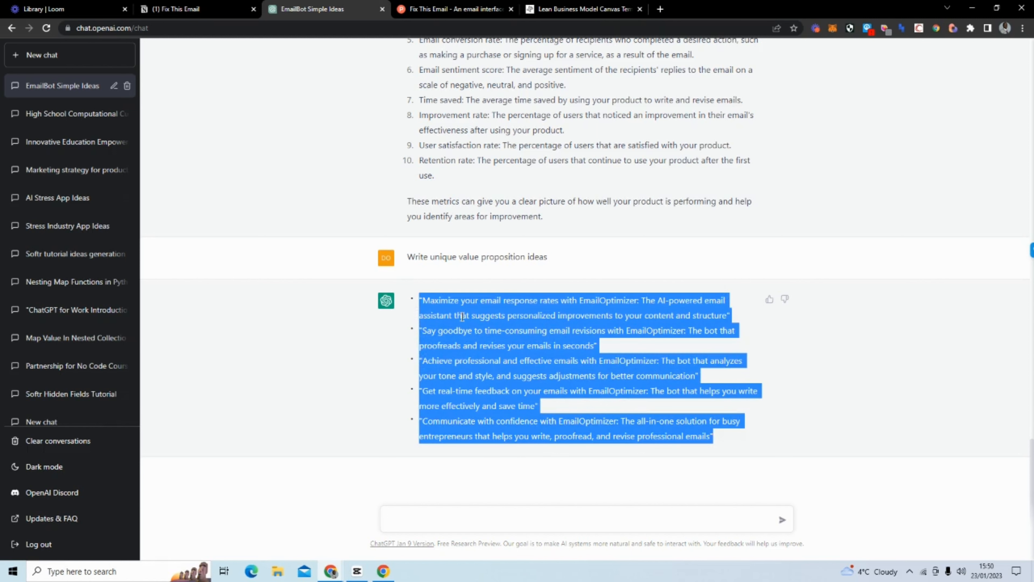
pyautogui.click(176, 14)
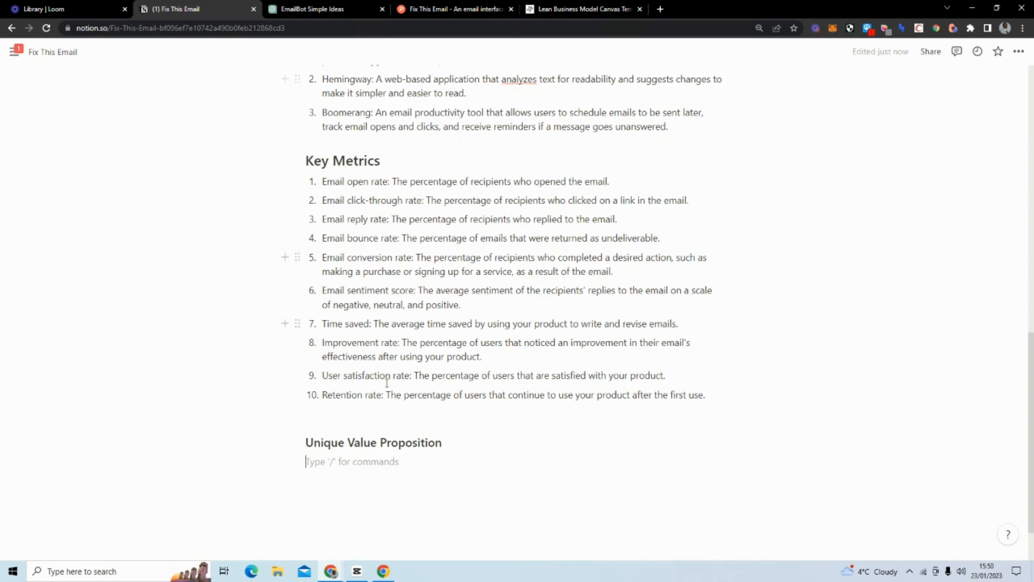
pyautogui.rightClick(344, 461)
pyautogui.click(420, 387)
pyautogui.scroll(-4, 407, 367)
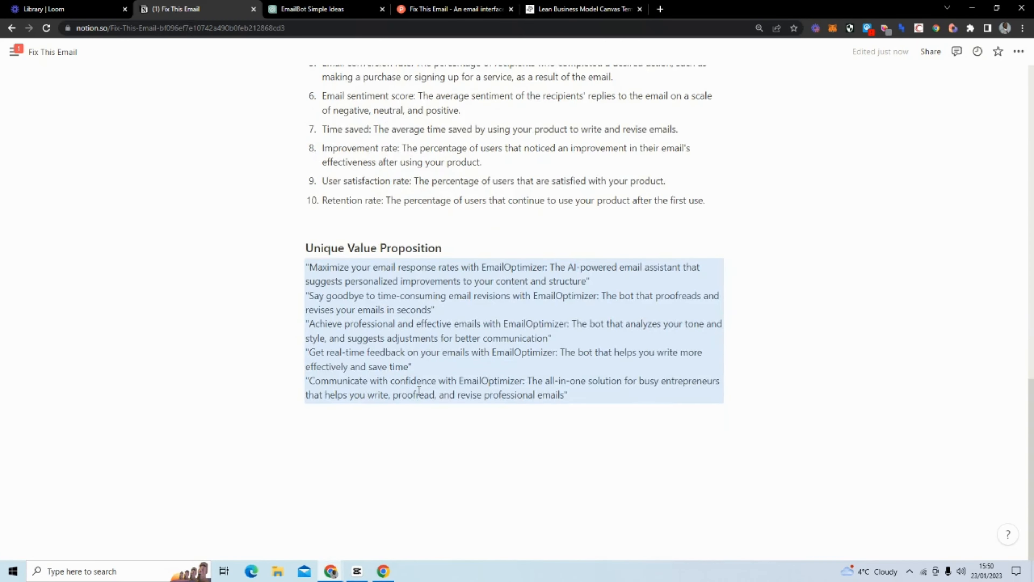
# Delete the "Say goodbye", "Achieve professional" and "Communicate with confidence" ideas from the value proposition text.
pyautogui.moveTo(479, 308); pyautogui.dragTo(301, 298)
pyautogui.press('BackSpace')
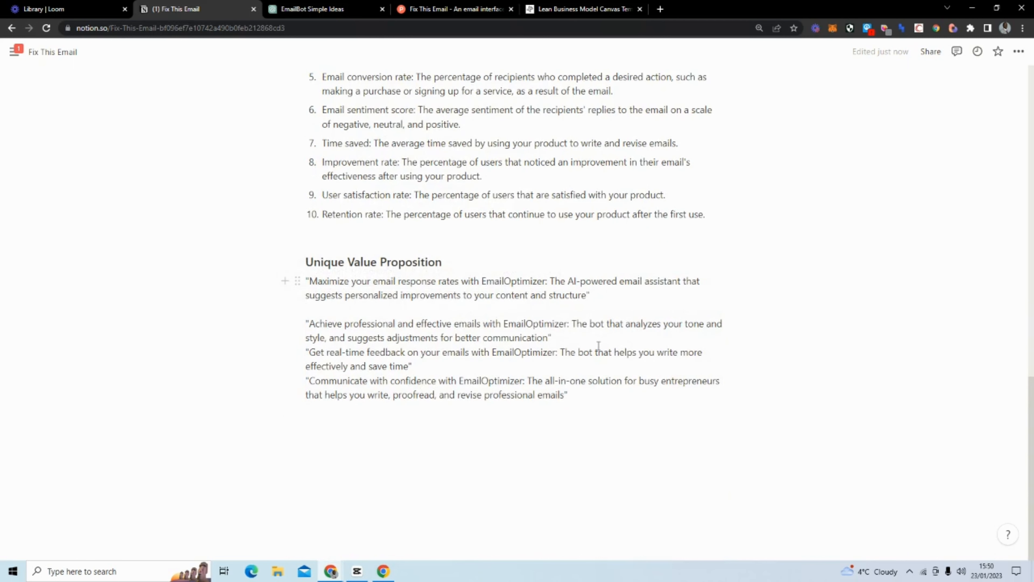
pyautogui.moveTo(553, 337); pyautogui.dragTo(307, 313)
pyautogui.press('BackSpace')
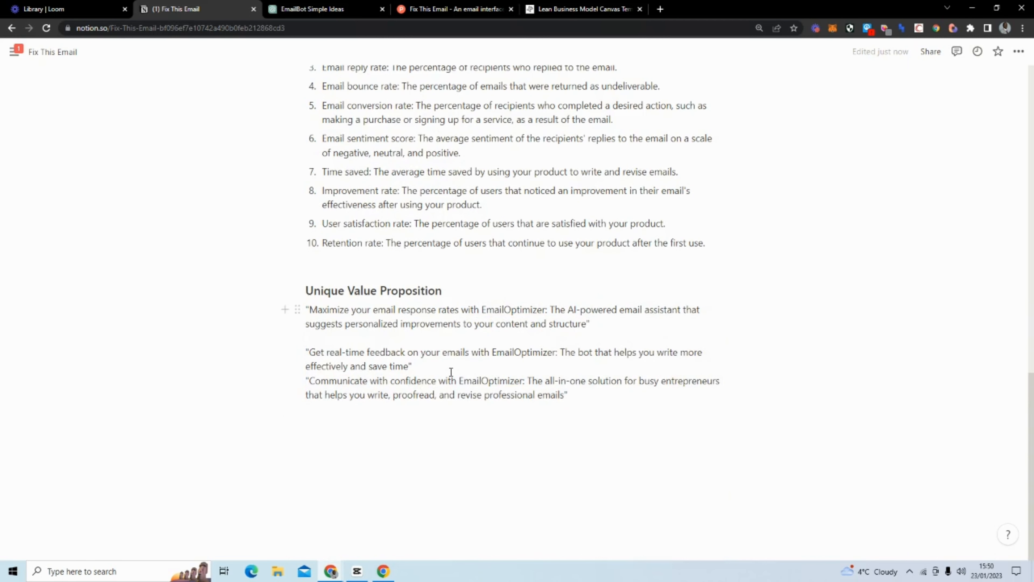
pyautogui.moveTo(587, 394); pyautogui.dragTo(305, 383)
pyautogui.press('BackSpace')
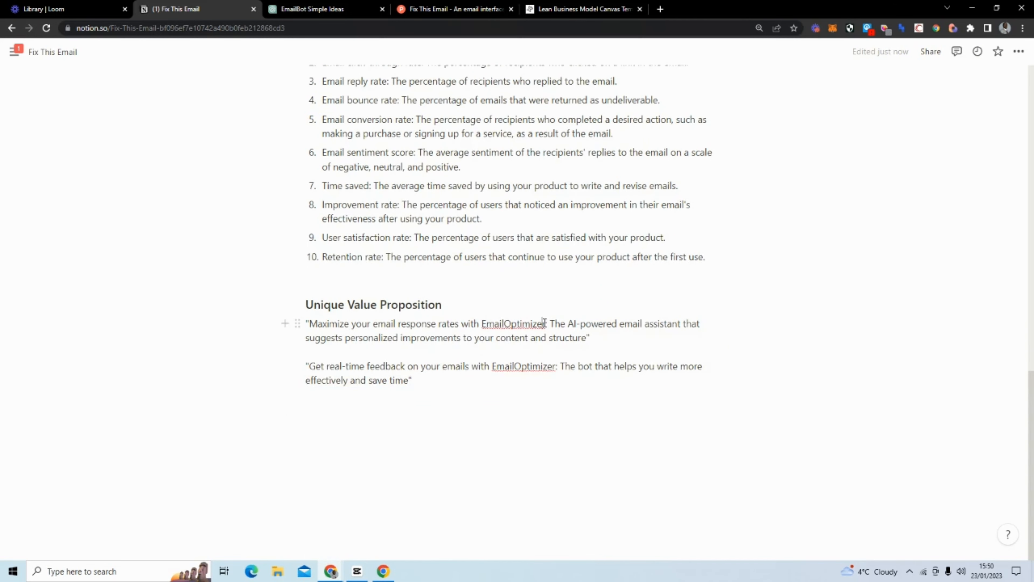
# Replace "EmailOptimizer" with "Fix This Email" in the first value proposition idea.
pyautogui.moveTo(544, 323); pyautogui.dragTo(482, 323)
pyautogui.press('BackSpace')
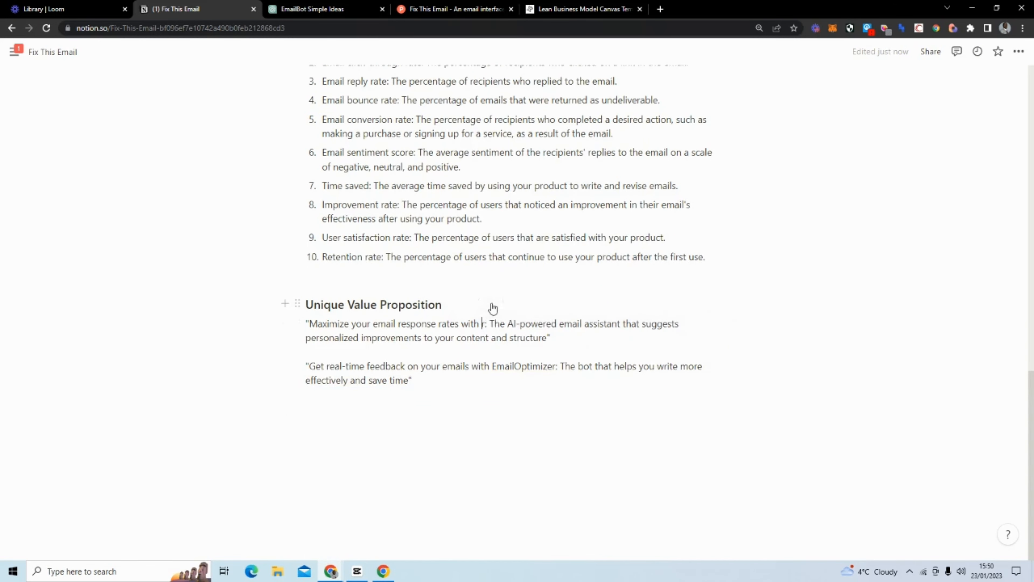
pyautogui.press('Delete')
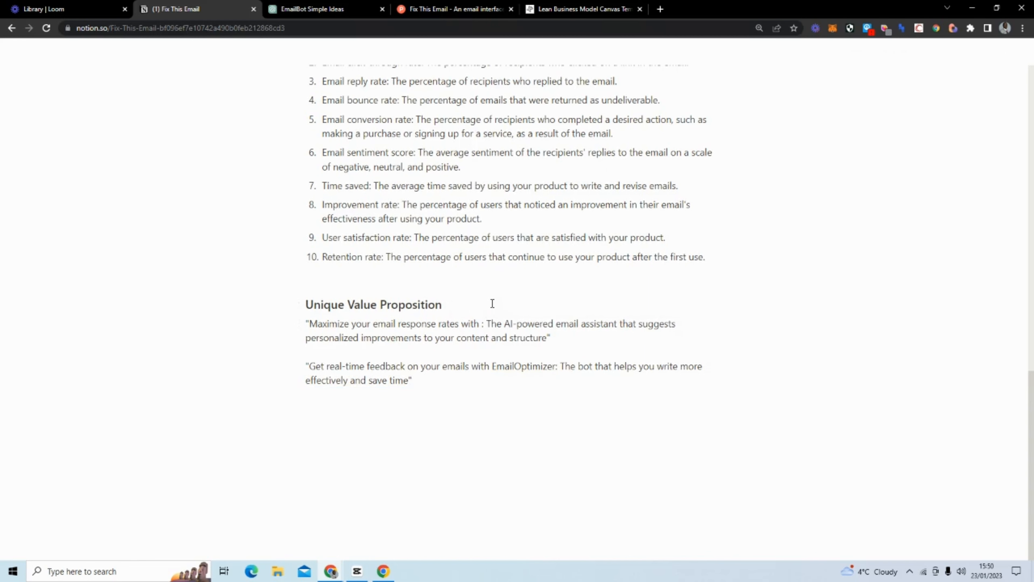
pyautogui.write('Fix This ')
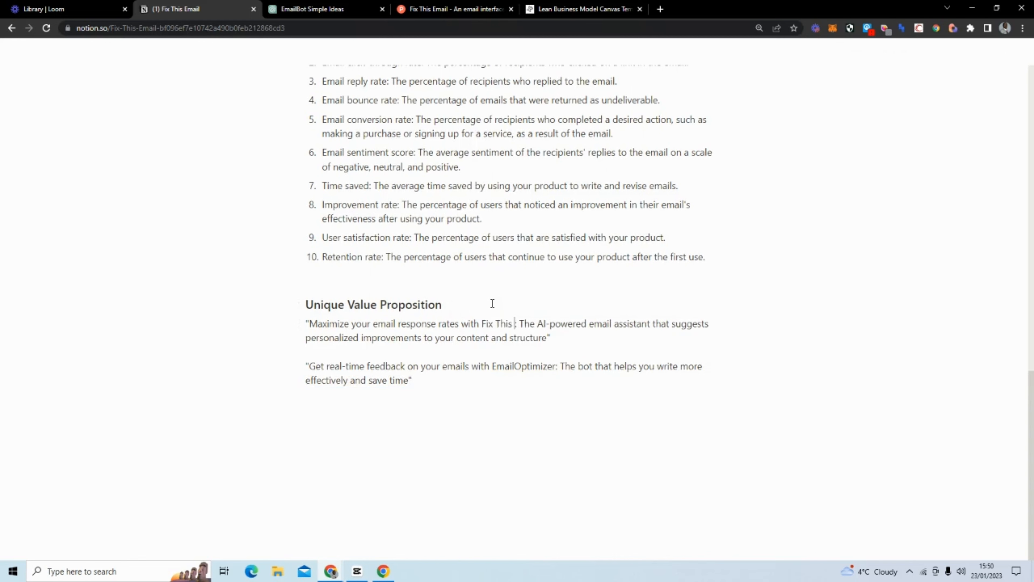
pyautogui.write('Ema')
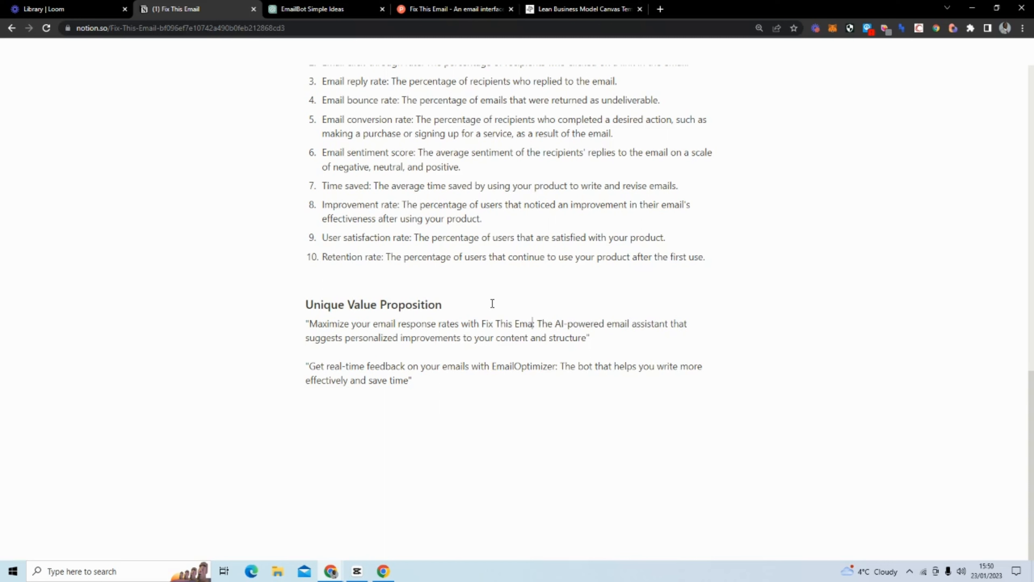
pyautogui.write('il')
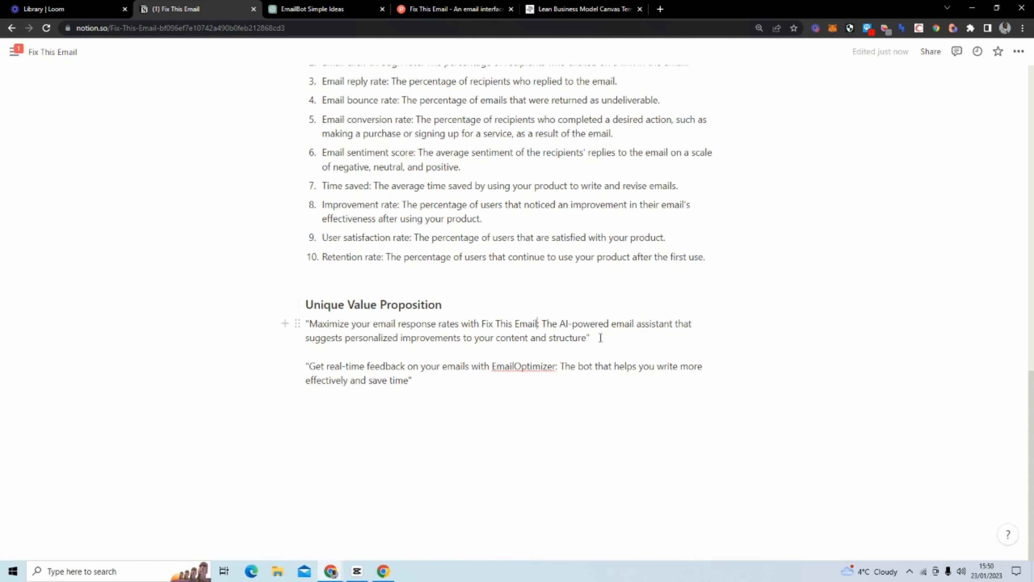
# Shorten the first value proposition idea to "Maximize your email response rates" and remove its quotation marks.
pyautogui.moveTo(600, 338); pyautogui.dragTo(459, 326)
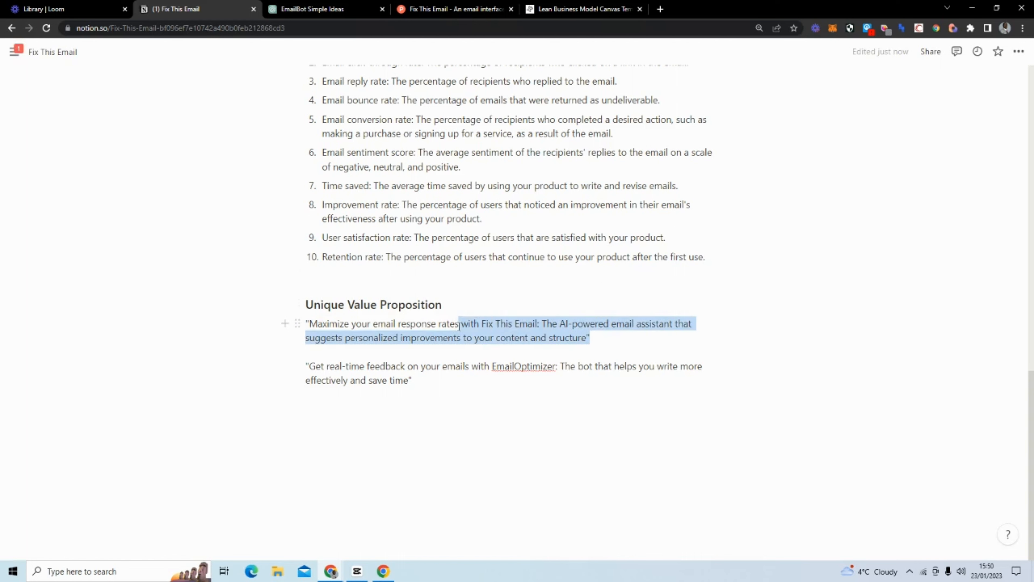
pyautogui.press('BackSpace')
pyautogui.click(311, 339)
pyautogui.press('BackSpace')
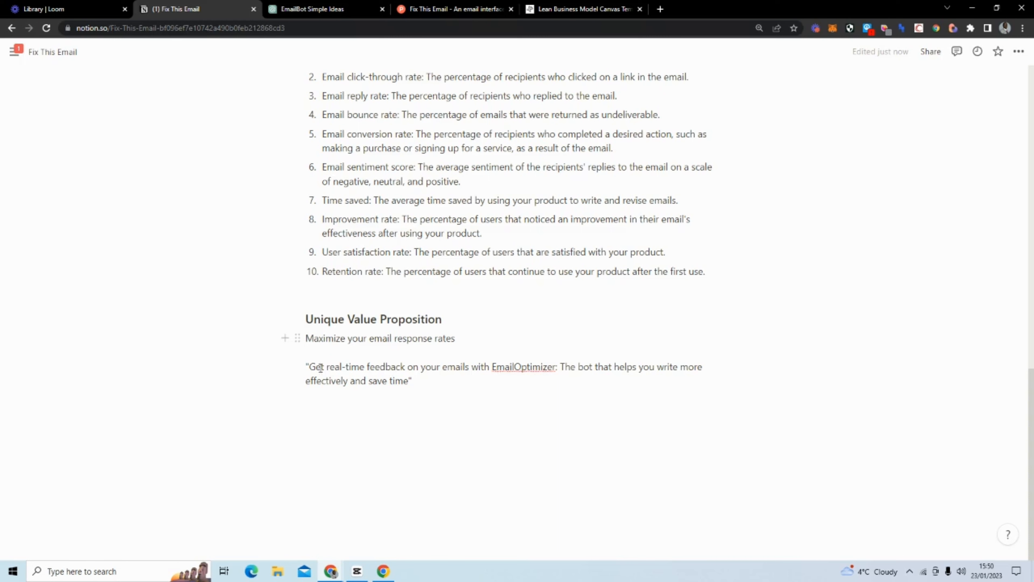
# Shorten the second value proposition idea to "Get real-time feedback on your emails", without quotation marks, directly beneath the first idea.
pyautogui.click(311, 365)
pyautogui.press('BackSpace')
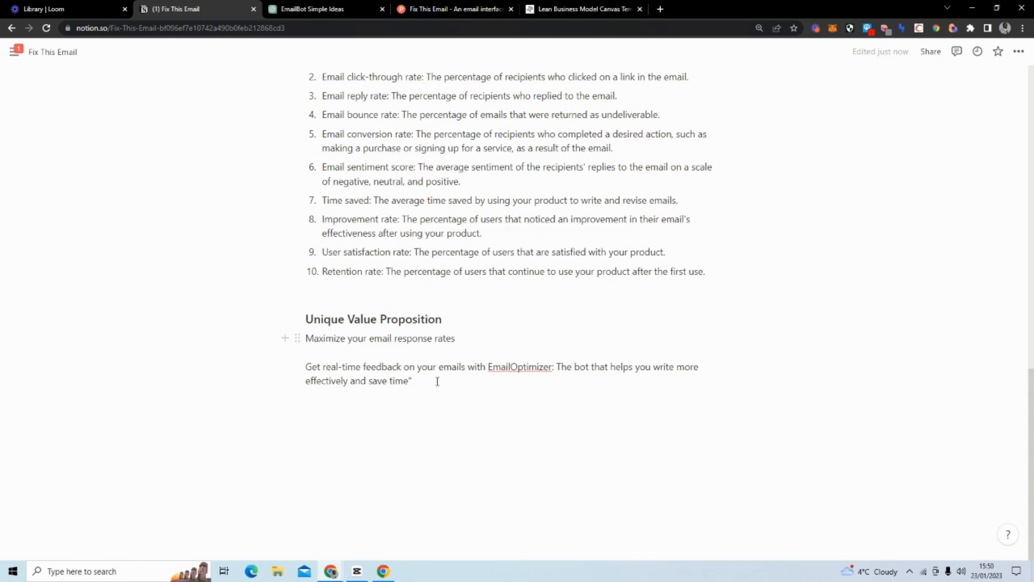
pyautogui.moveTo(437, 381); pyautogui.dragTo(463, 368)
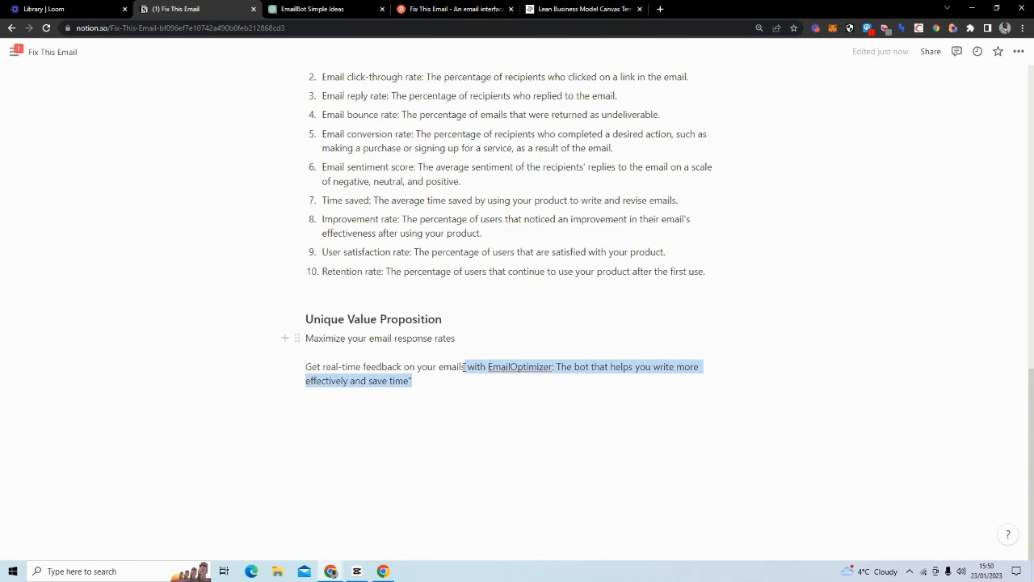
pyautogui.press('BackSpace')
pyautogui.press('BackSpace')
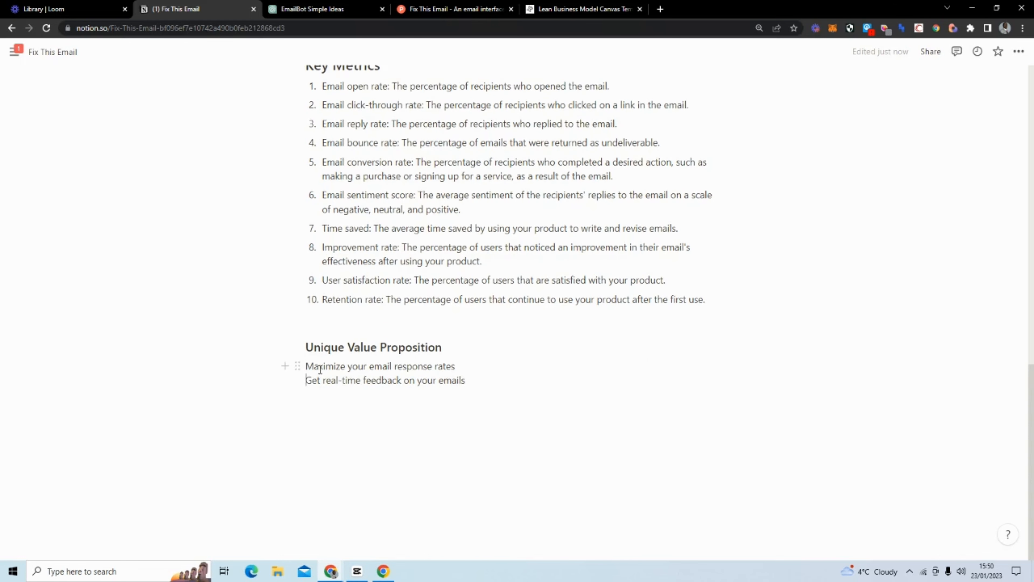
# Turn the two value proposition ideas into a bulleted list with one bullet each and start an empty line below it.
pyautogui.moveTo(310, 365); pyautogui.dragTo(485, 381)
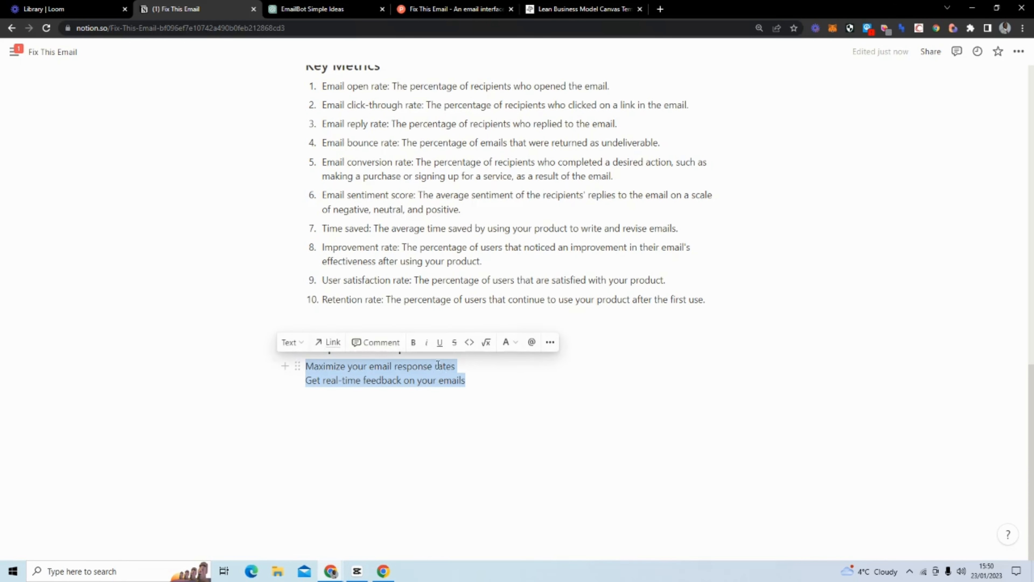
pyautogui.click(307, 344)
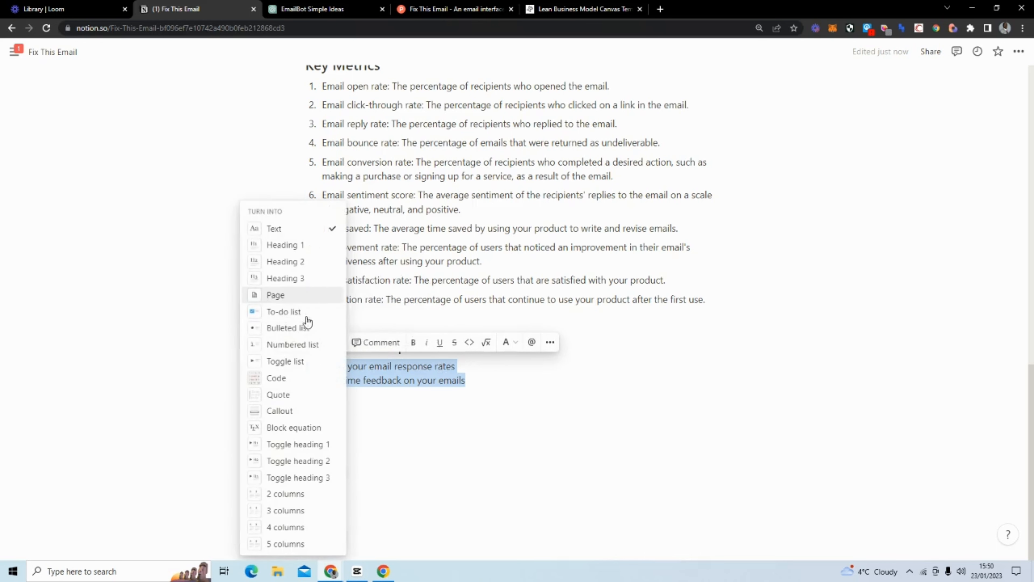
pyautogui.click(310, 322)
pyautogui.click(450, 402)
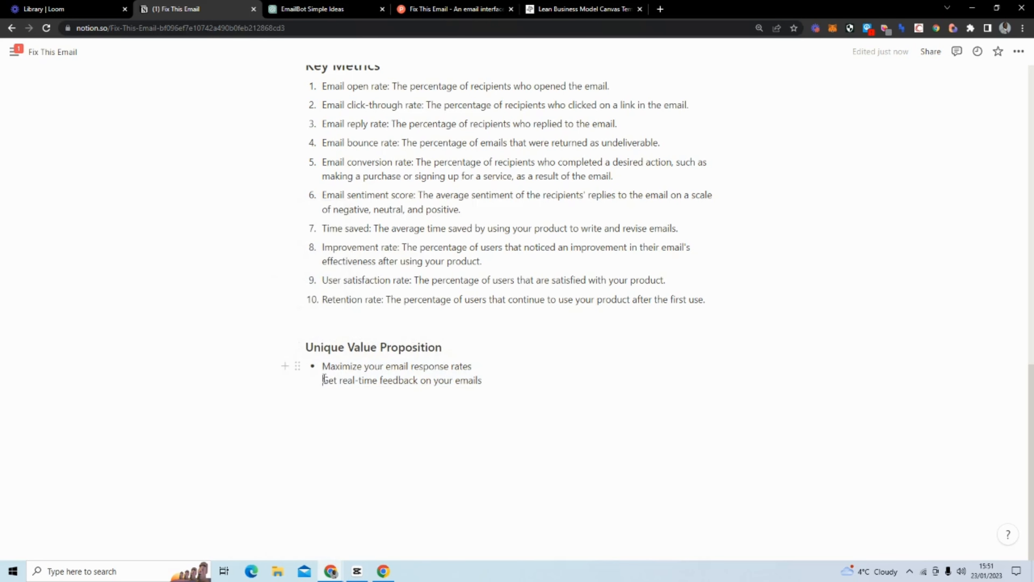
pyautogui.press('BackSpace')
pyautogui.press('Return')
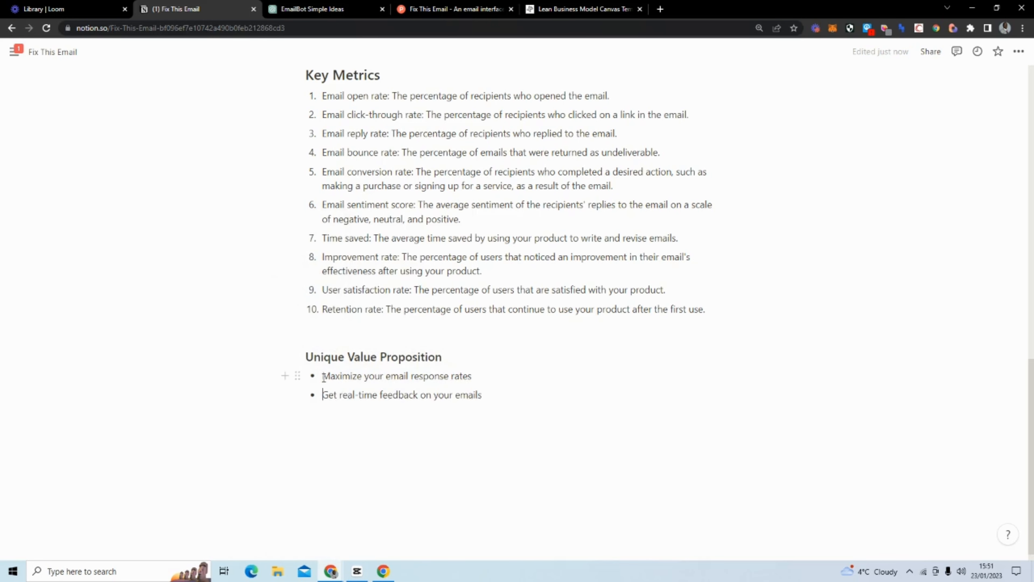
pyautogui.click(389, 450)
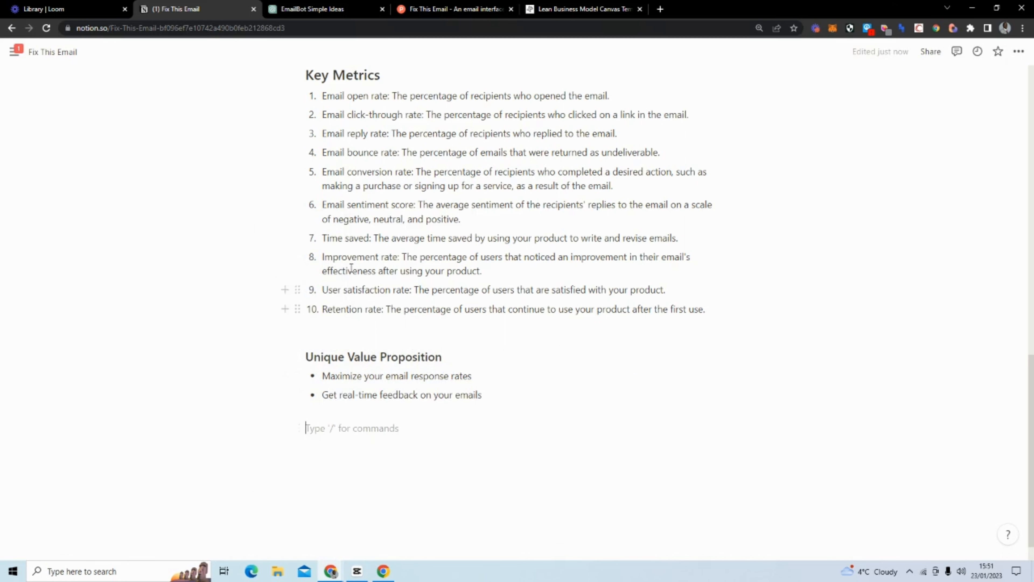
# Check the lean canvas for its next section and ask ChatGPT to "Write ideas for an unfair advantage".
pyautogui.click(578, 9)
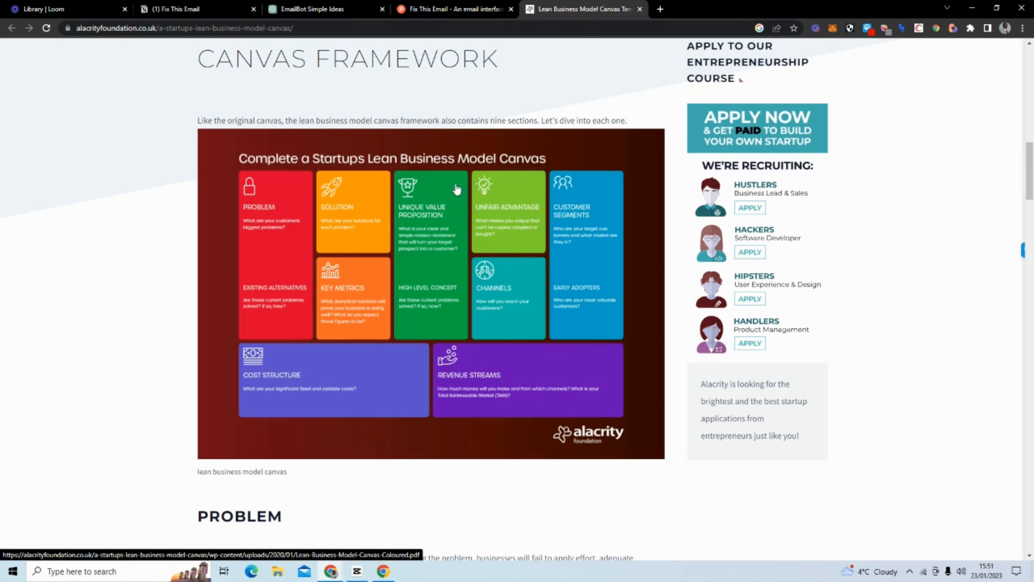
pyautogui.click(321, 9)
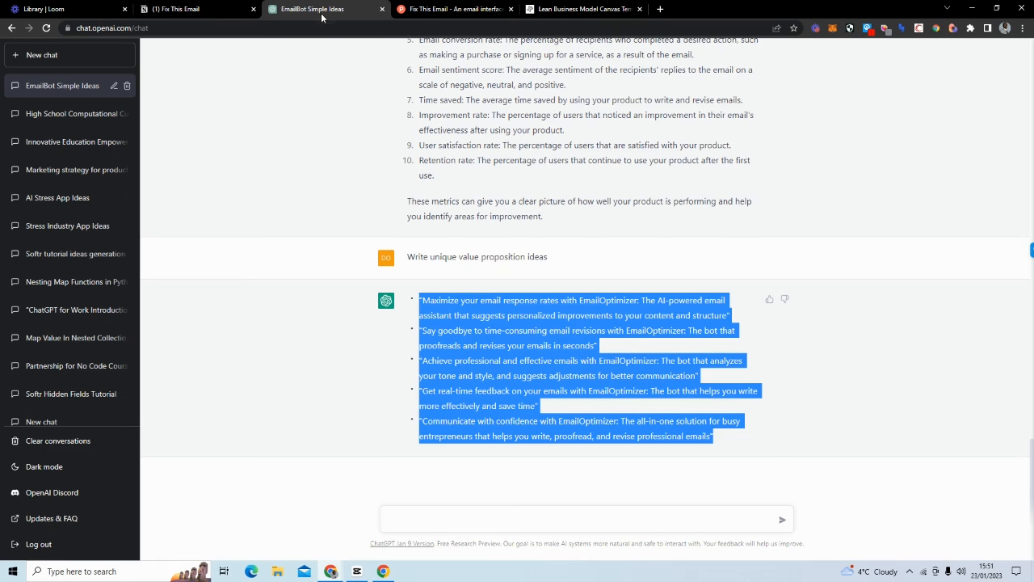
pyautogui.click(491, 512)
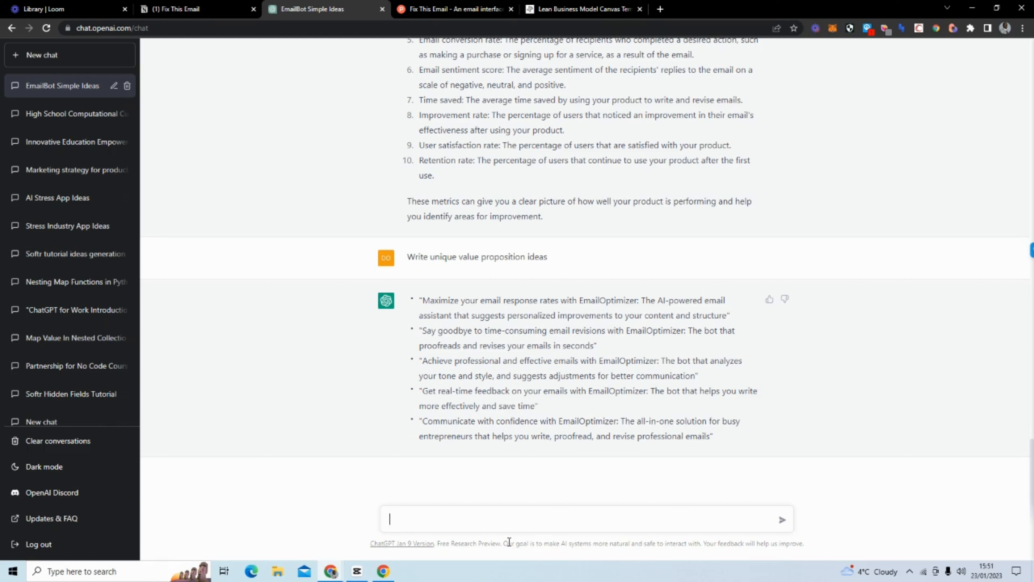
pyautogui.write('Write ideas for an ung')
pyautogui.press('BackSpace')
pyautogui.write('fair advantage')
pyautogui.press('Return')
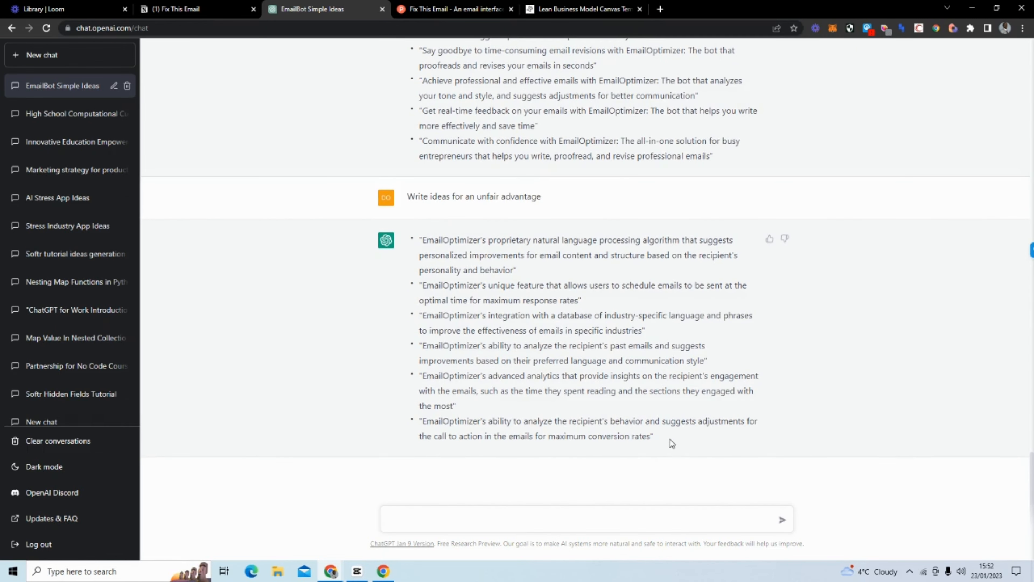
# Copy all of ChatGPT's unfair advantage ideas and switch back to the Fix This Email page in Notion.
pyautogui.moveTo(670, 439); pyautogui.dragTo(422, 239)
pyautogui.hotkey('ctrl', 'c')
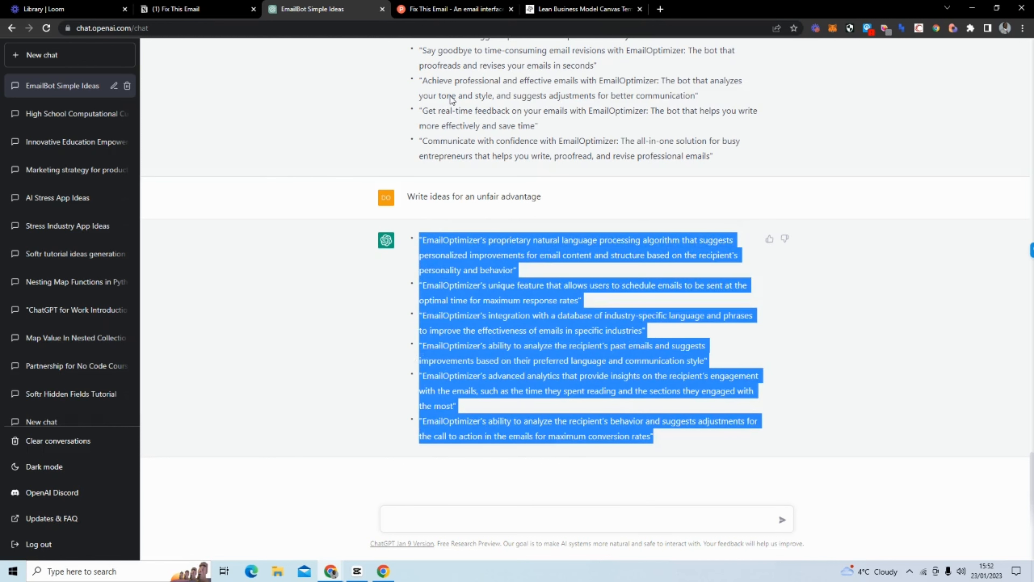
pyautogui.click(191, 11)
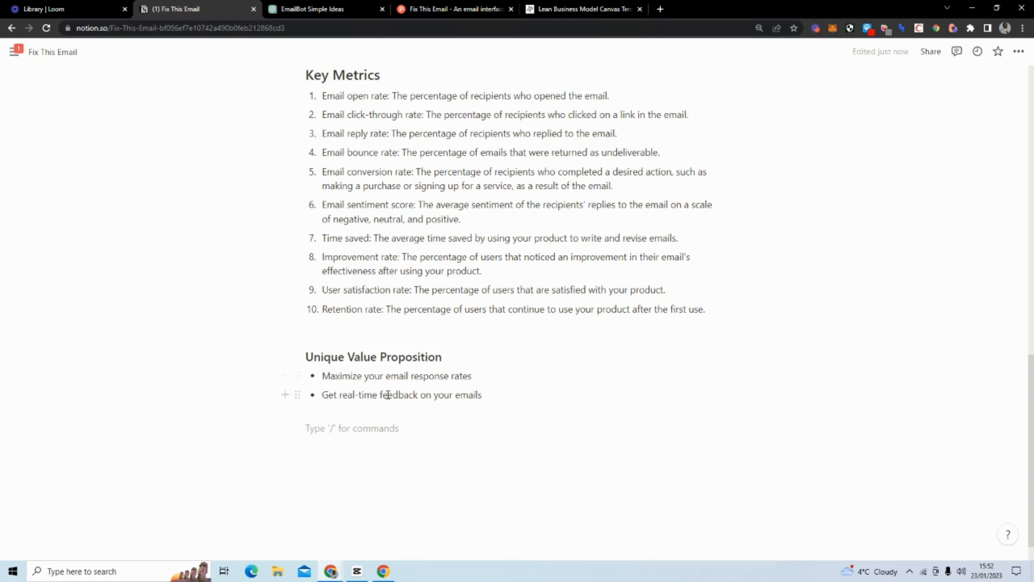
# Review the sections already written on the Fix This Email page and compare them with the lean business model canvas.
pyautogui.scroll(-1, 365, 407)
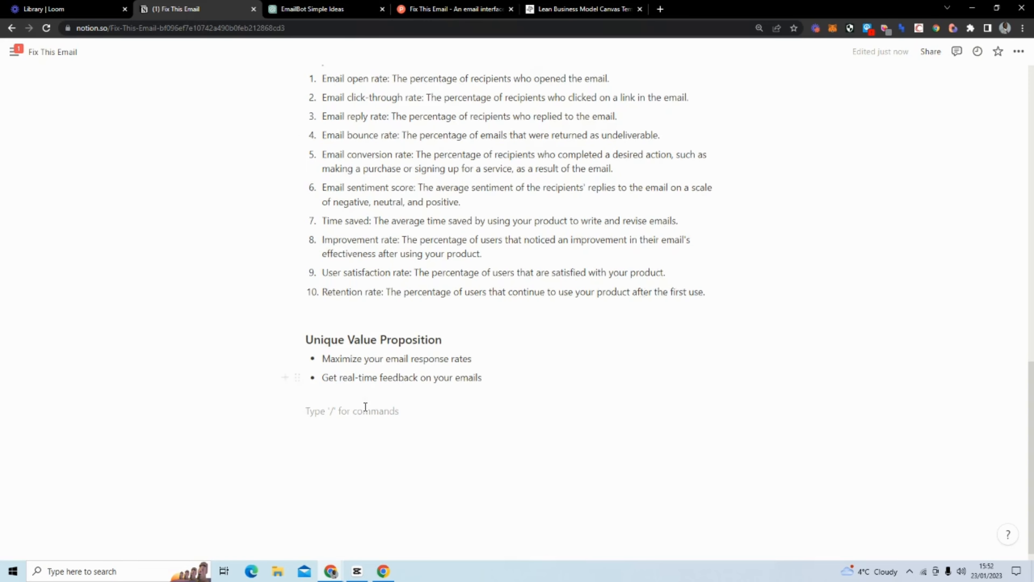
pyautogui.scroll(5, 372, 414)
pyautogui.scroll(-4, 372, 413)
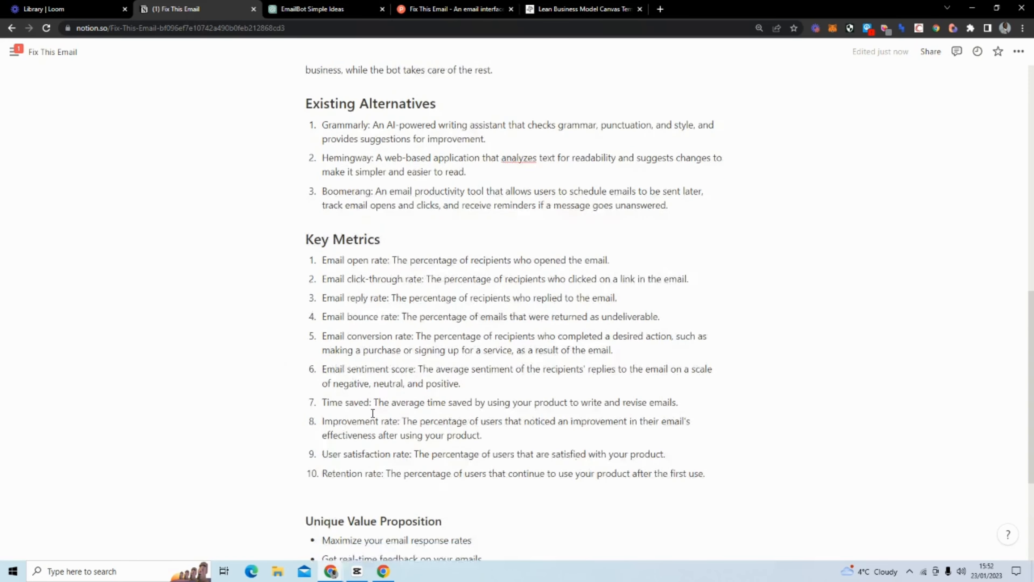
pyautogui.scroll(10, 372, 409)
pyautogui.scroll(5, 372, 409)
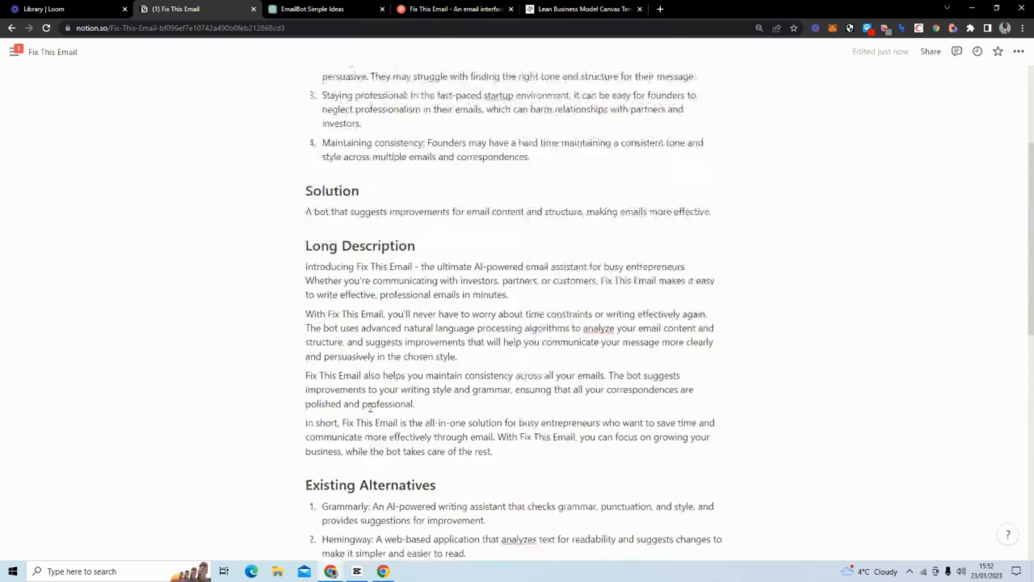
pyautogui.scroll(-8, 371, 408)
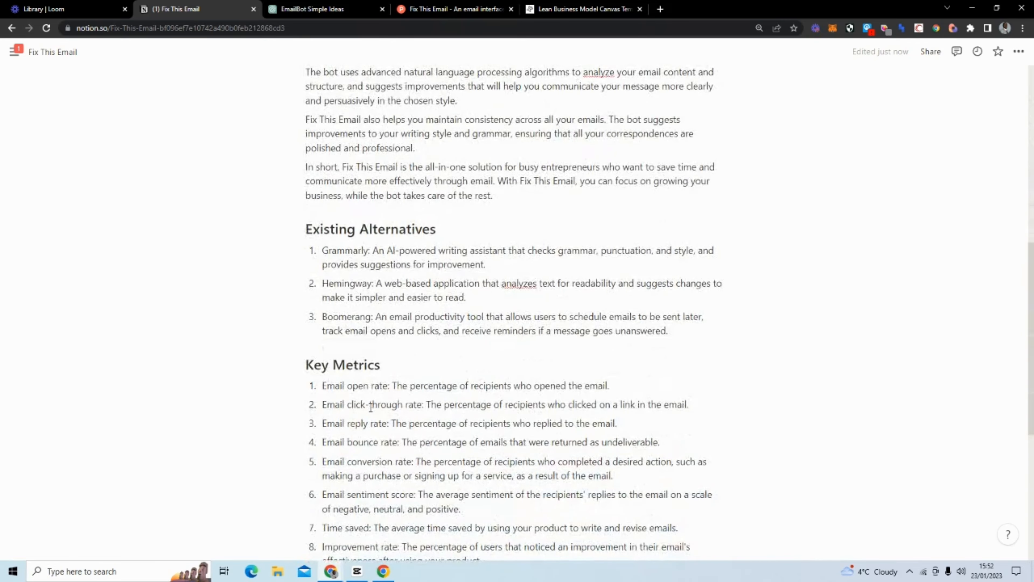
pyautogui.scroll(-8, 370, 407)
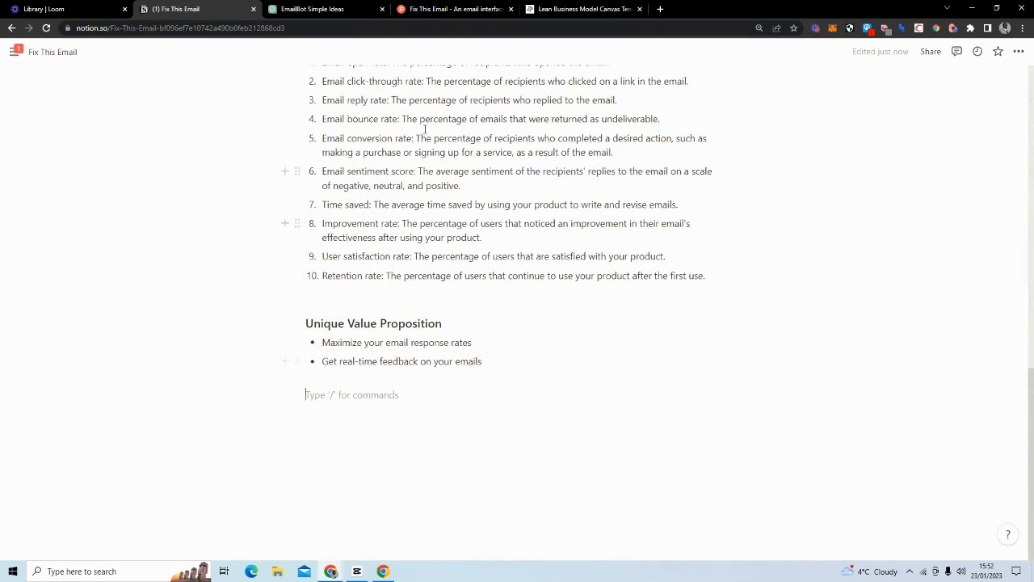
pyautogui.click(560, 12)
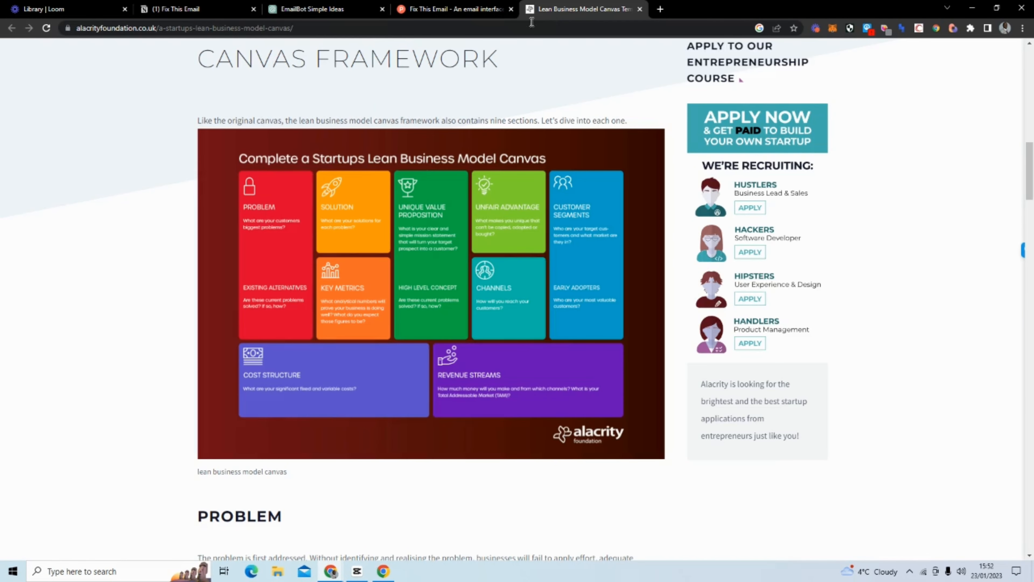
pyautogui.click(166, 12)
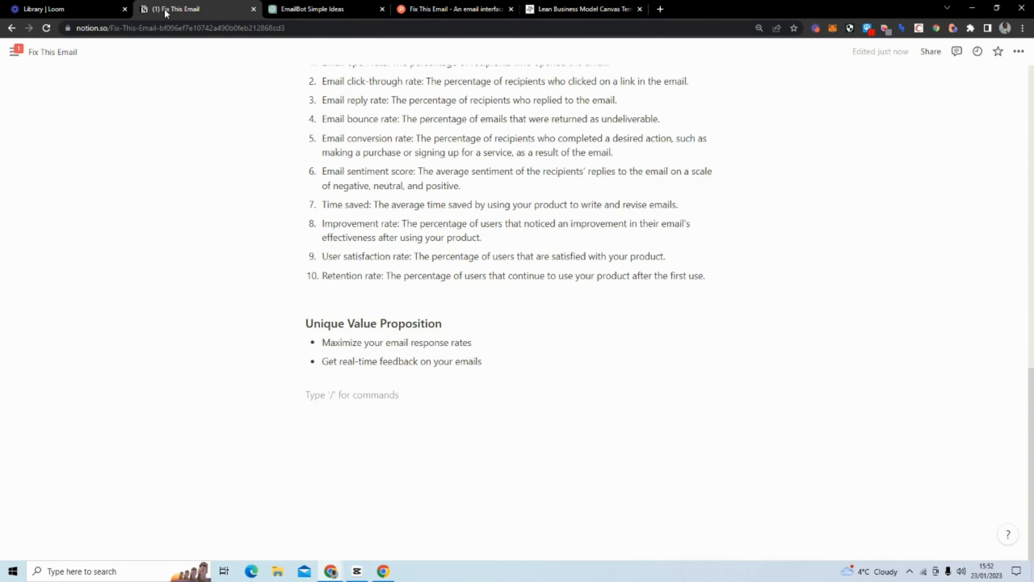
# Add the title "Unfair Advantage" below the Unique Value Proposition list, correct its spelling and turn it into a Heading 2.
pyautogui.write('Un')
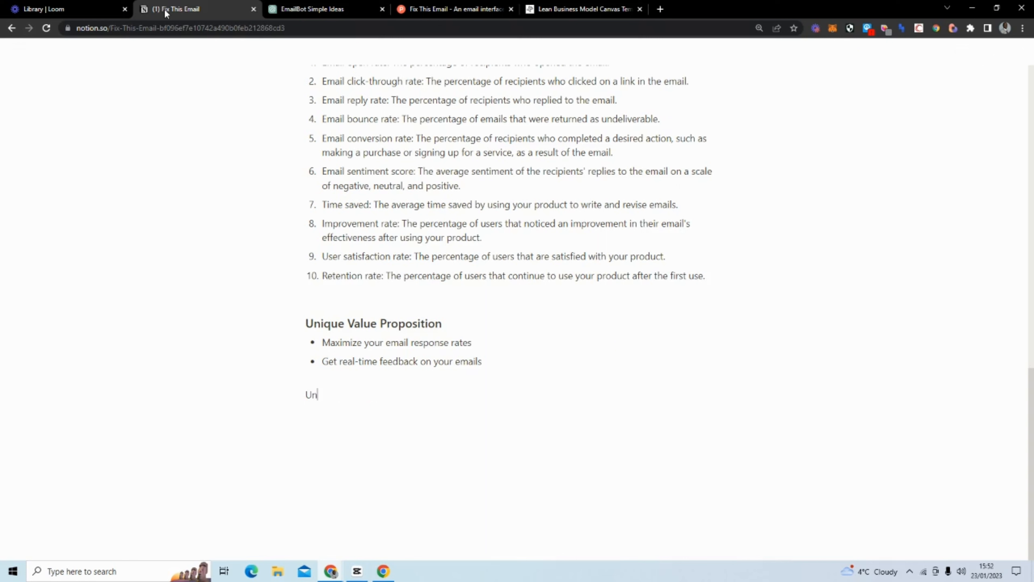
pyautogui.write('fair Advantange')
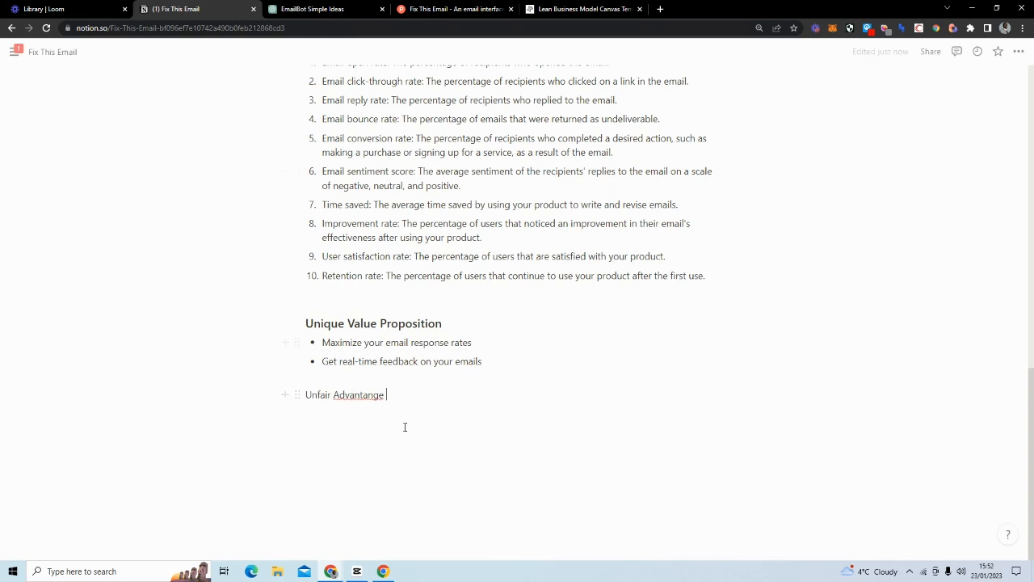
pyautogui.rightClick(352, 394)
pyautogui.click(399, 226)
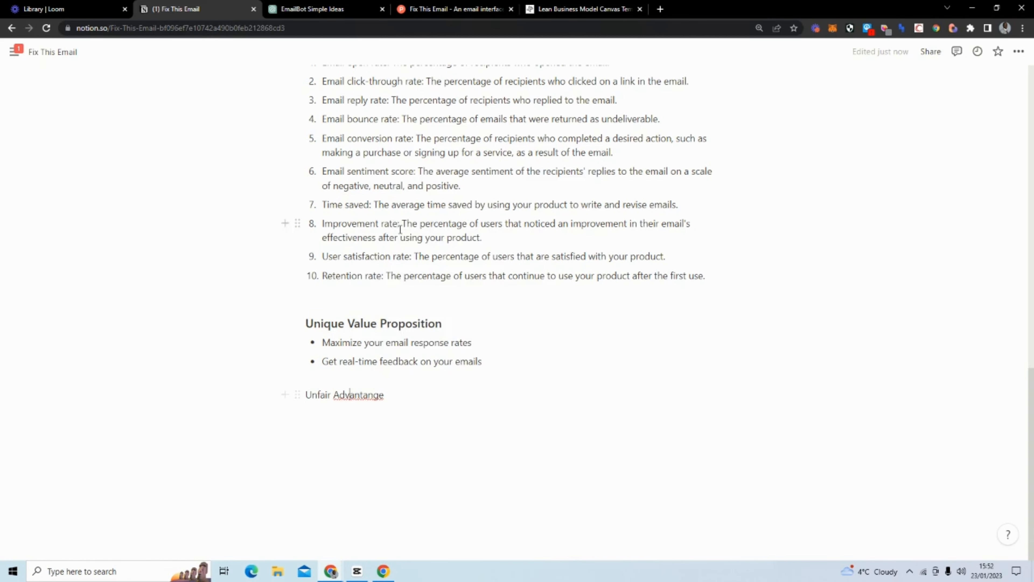
pyautogui.moveTo(386, 395); pyautogui.dragTo(368, 395)
pyautogui.write('ge')
pyautogui.click(298, 394)
pyautogui.moveTo(249, 362)
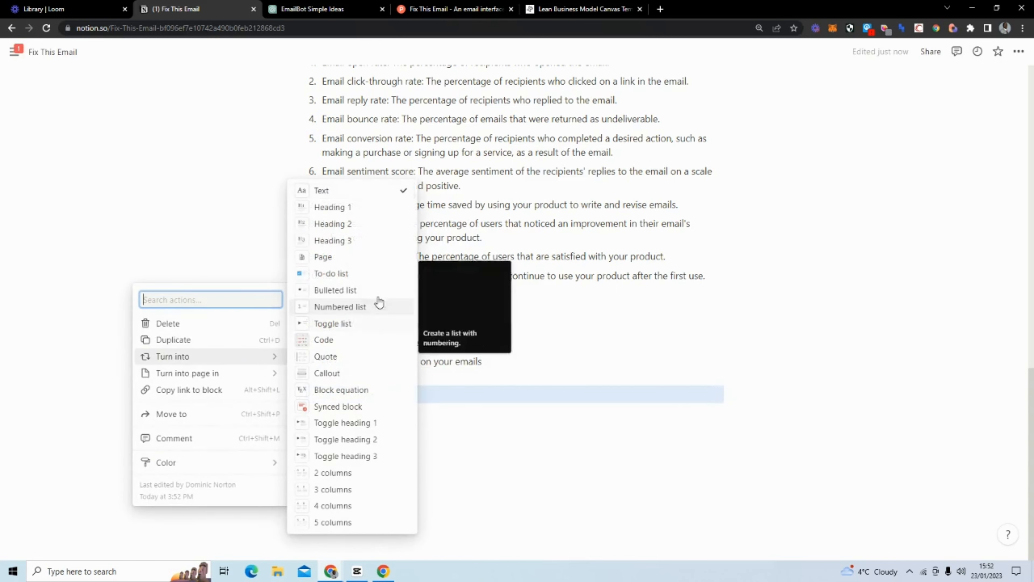
pyautogui.click(369, 224)
# Paste the copied ChatGPT ideas beneath the Unfair Advantage heading.
pyautogui.click(414, 431)
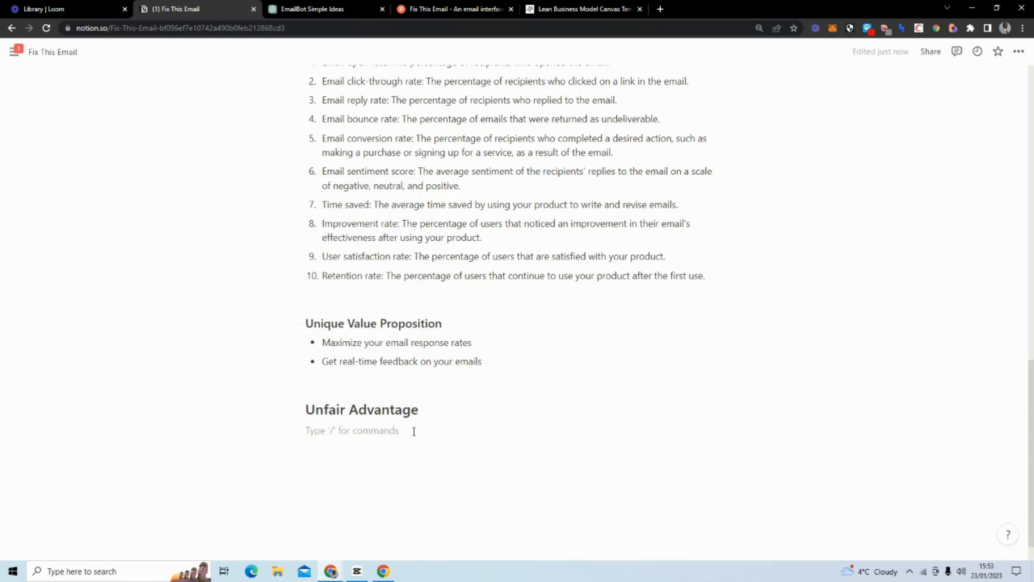
pyautogui.hotkey('ctrl', 'v')
pyautogui.scroll(-4, 486, 324)
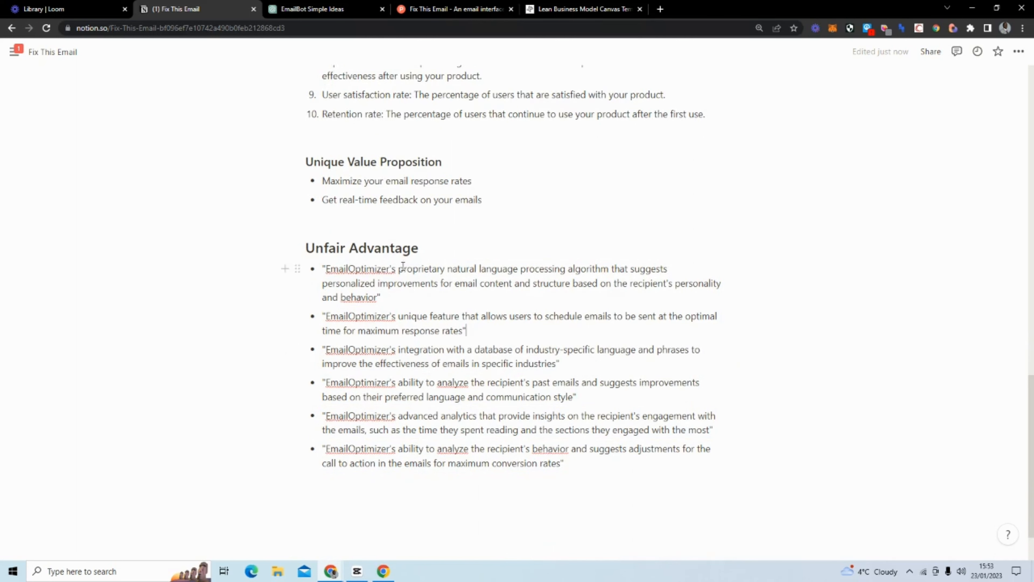
# Make the first unfair advantage idea start with "Proprietary" by removing "EmailOptimizer's", and strip its quotation marks.
pyautogui.moveTo(403, 266); pyautogui.dragTo(323, 267)
pyautogui.write('P')
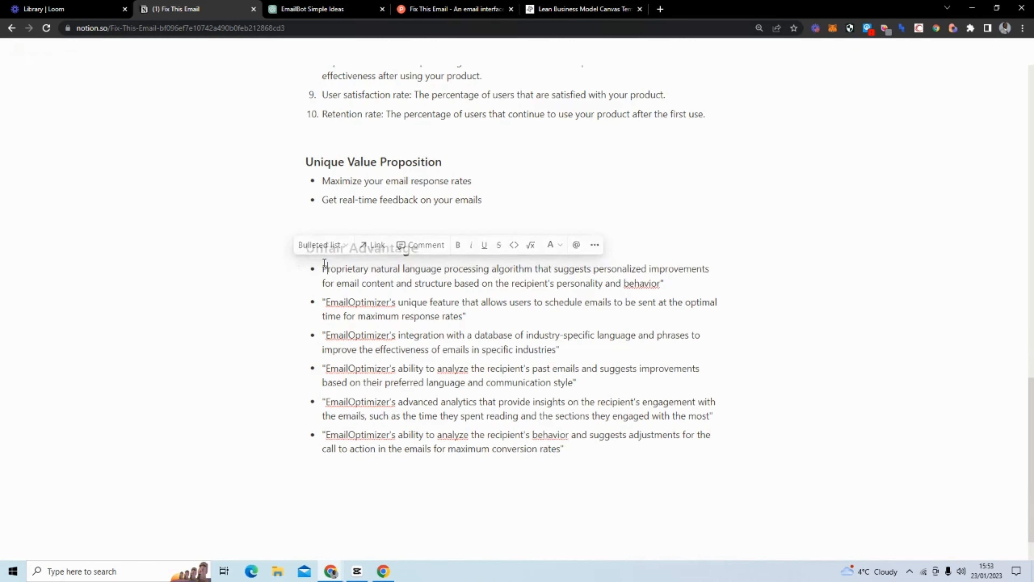
pyautogui.click(692, 283)
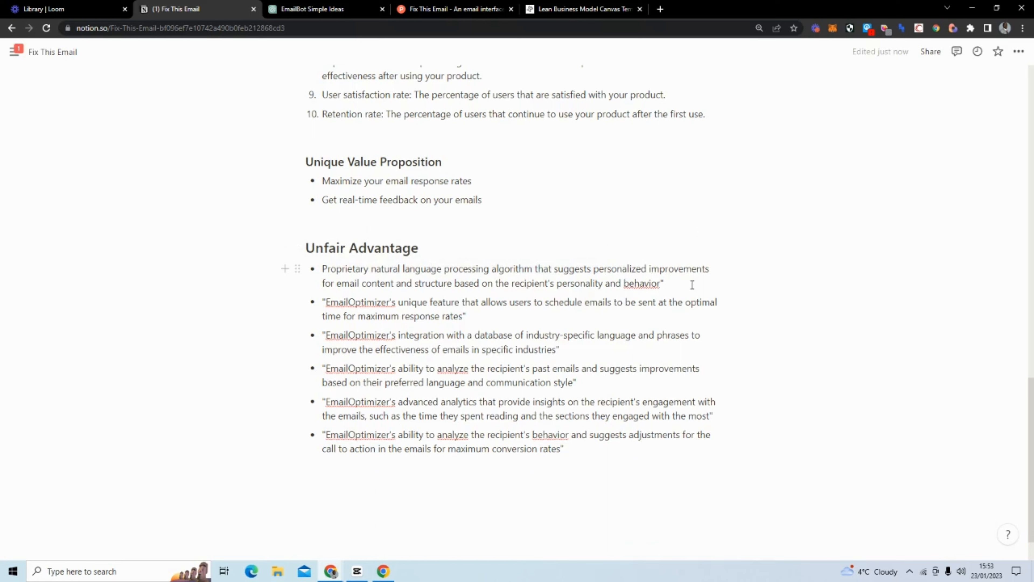
pyautogui.press('BackSpace')
# Delete the unfair advantage idea about scheduling emails at the optimal time, together with its leftover empty line.
pyautogui.moveTo(490, 316); pyautogui.dragTo(317, 304)
pyautogui.press('BackSpace')
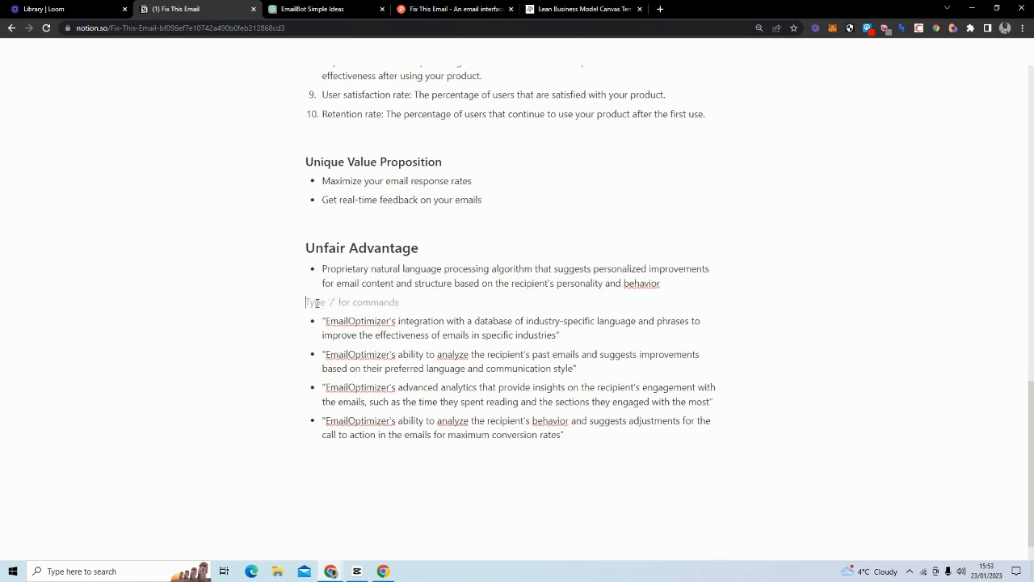
pyautogui.press('BackSpace')
# Make the industry-specific database idea start with "Integration" by removing "EmailOptimizer's", and strip its quotation marks.
pyautogui.moveTo(400, 304); pyautogui.dragTo(323, 300)
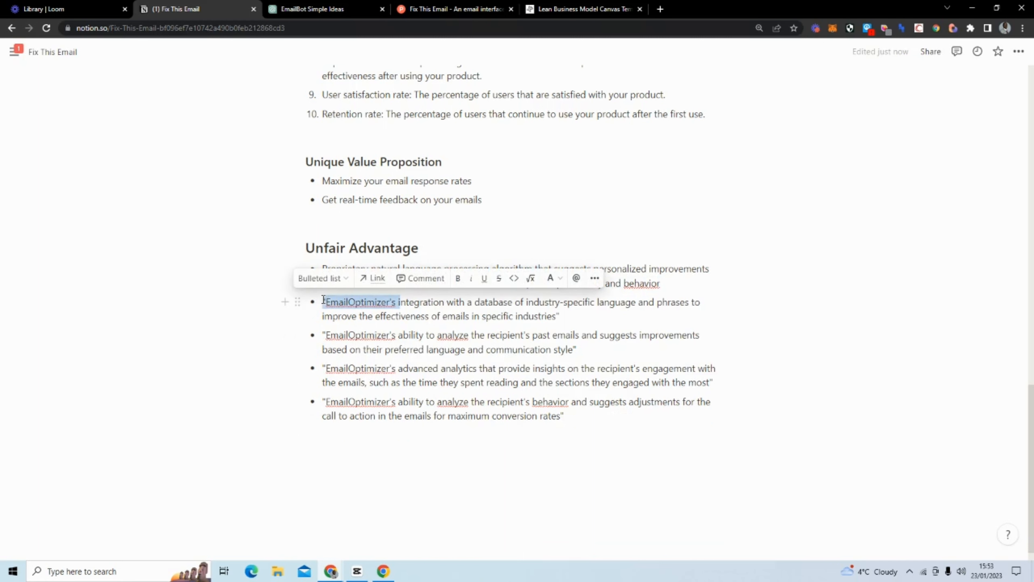
pyautogui.press('BackSpace')
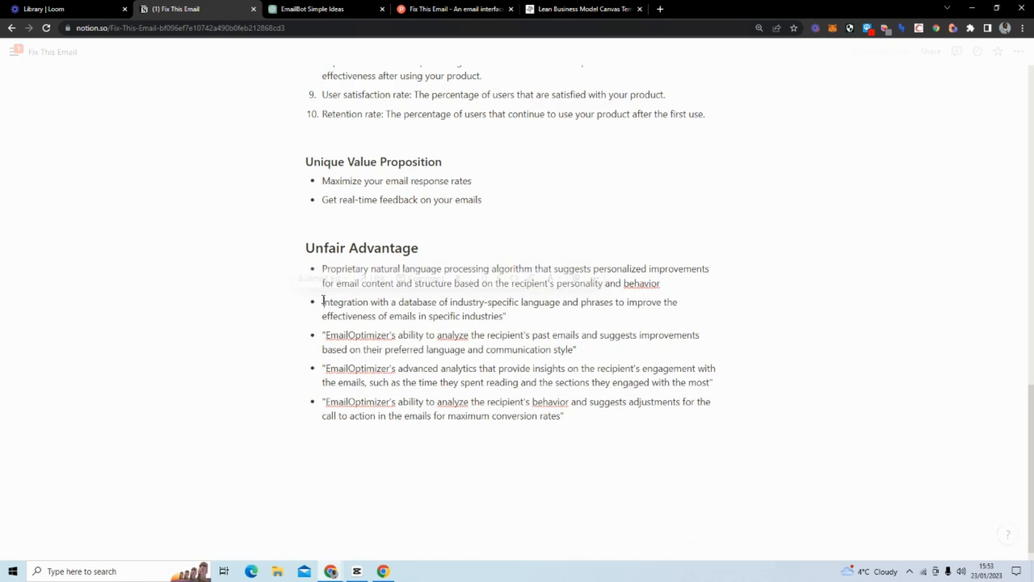
pyautogui.click(542, 322)
pyautogui.press('BackSpace')
# Make the idea about the recipient's past emails start with "Ability" by removing "EmailOptimizer's", and strip its quotation marks.
pyautogui.moveTo(402, 333); pyautogui.dragTo(322, 335)
pyautogui.write('A')
pyautogui.click(549, 353)
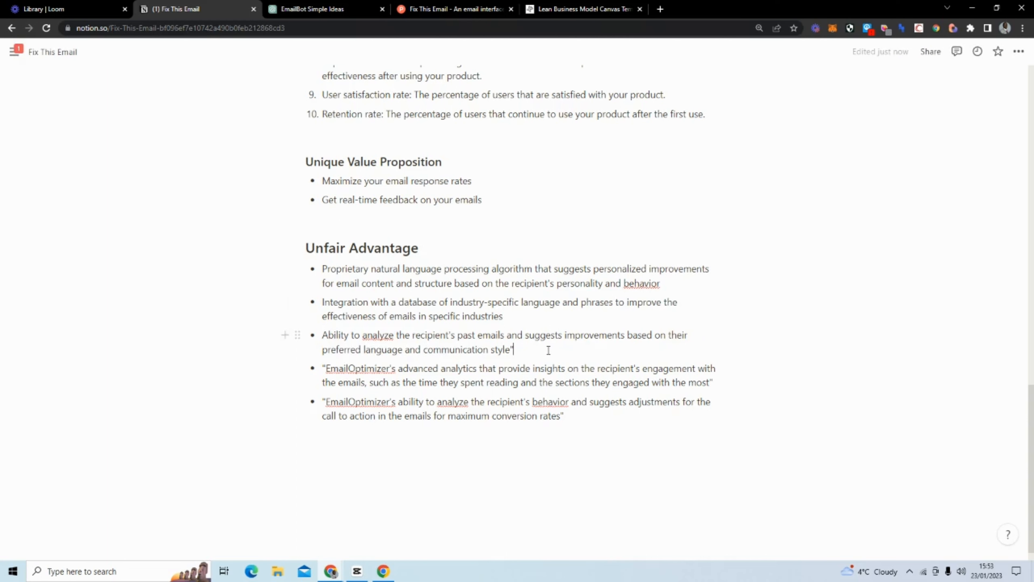
pyautogui.press('BackSpace')
# Make the analytics idea start with "Advanced" by removing "EmailOptimizer's", and strip its quotation marks.
pyautogui.moveTo(406, 368); pyautogui.dragTo(321, 368)
pyautogui.write('A')
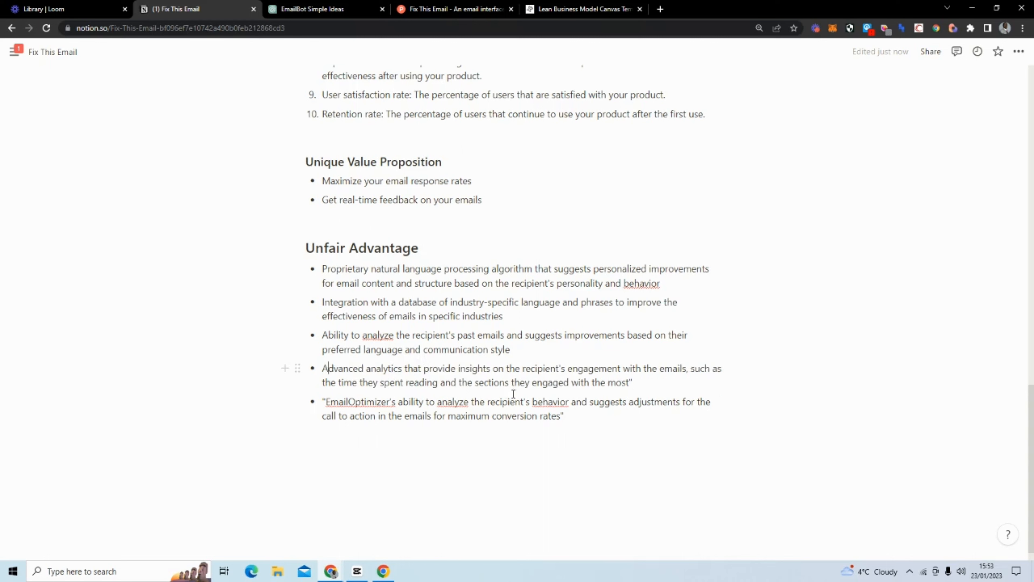
pyautogui.press('BackSpace')
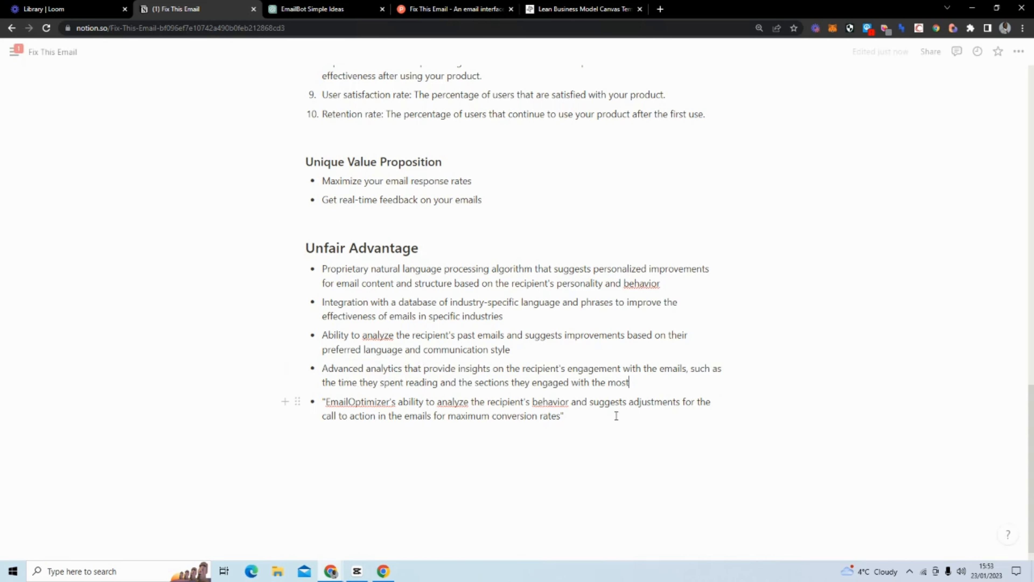
# Delete the unfair advantage idea about call-to-action adjustments and start a new text line below the remaining list.
pyautogui.moveTo(623, 416); pyautogui.dragTo(644, 383)
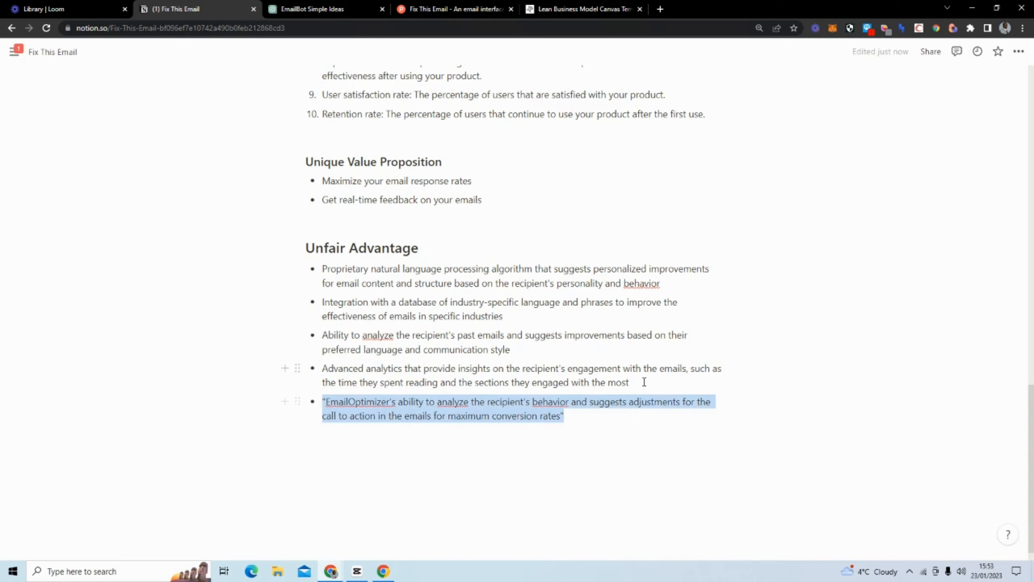
pyautogui.press('BackSpace')
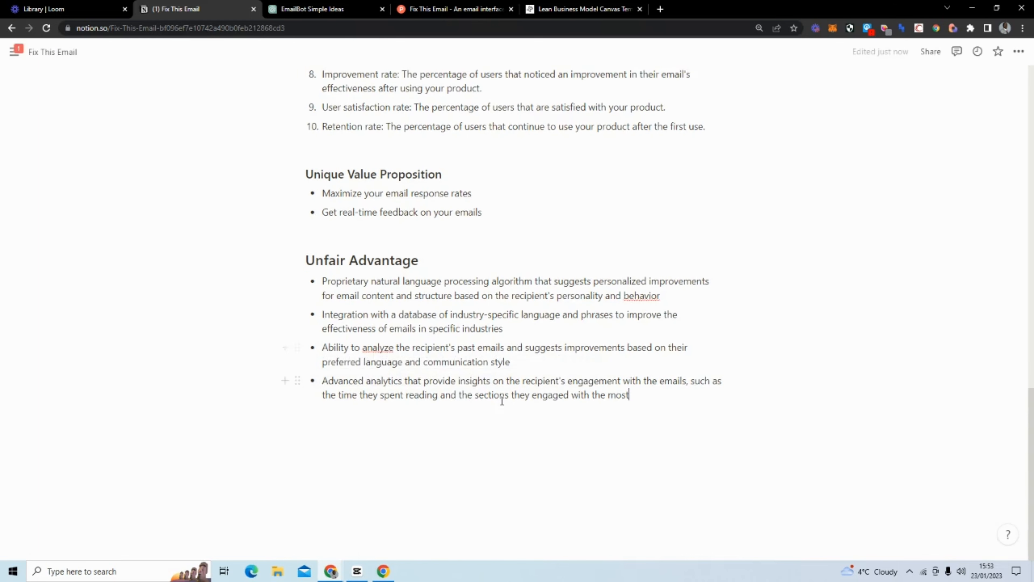
pyautogui.press('Return')
pyautogui.press('Return')
pyautogui.press('Return')
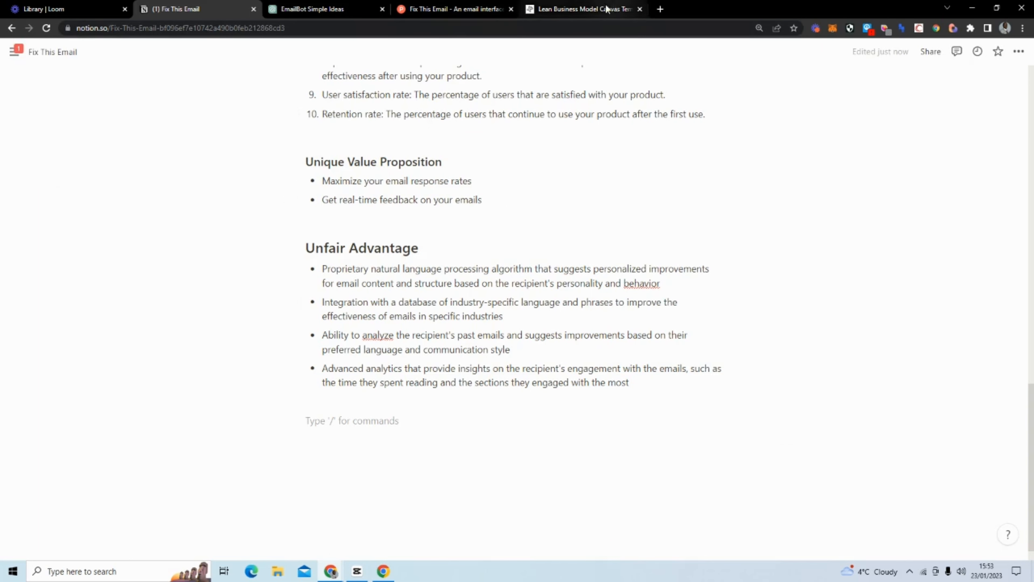
# Check the lean canvas web page for the next section, and add "Channels" as a Heading 2 below the Unfair Advantage list in Notion.
pyautogui.click(593, 12)
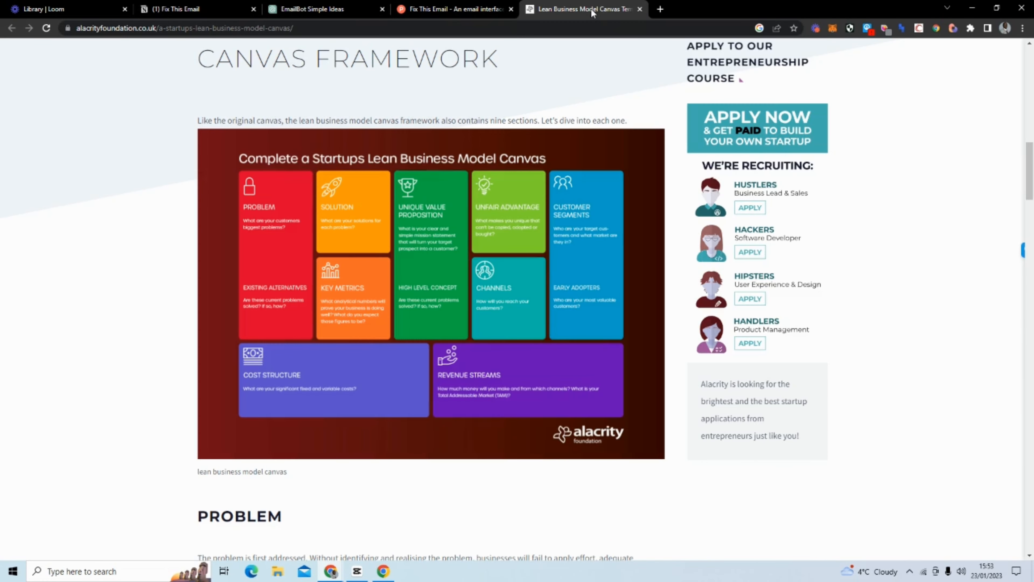
pyautogui.click(304, 12)
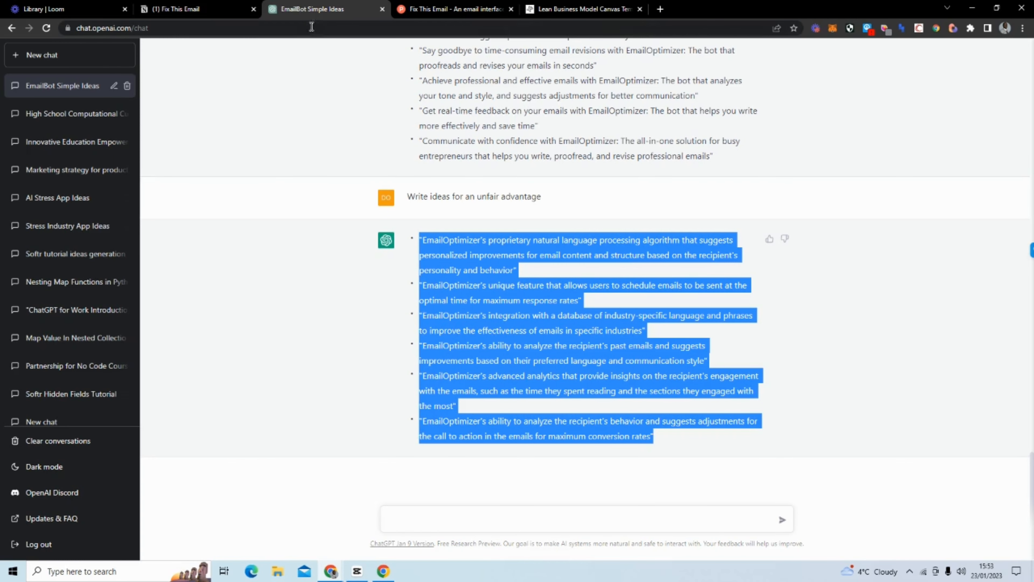
pyautogui.click(202, 10)
pyautogui.write('d')
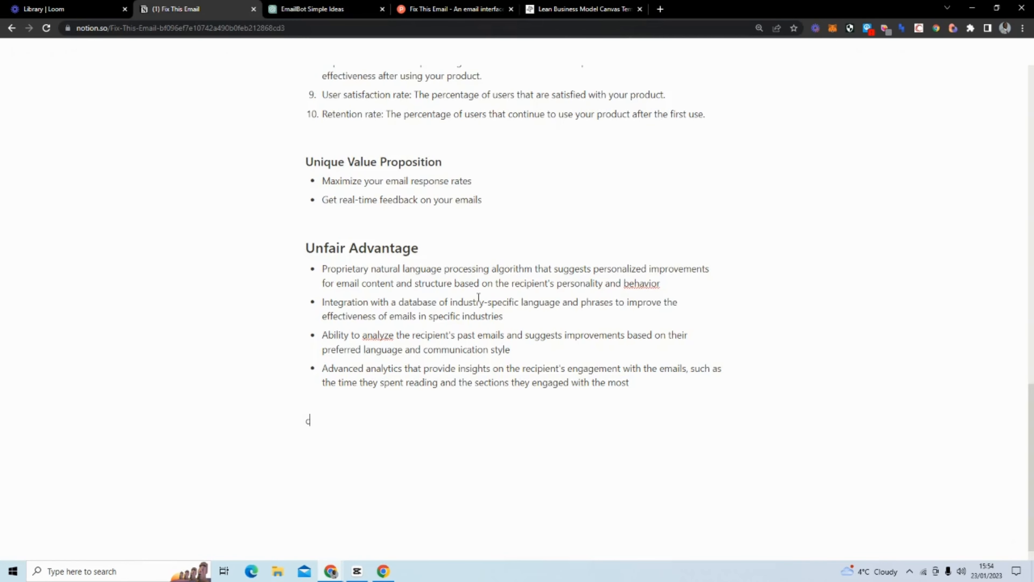
pyautogui.write('HANN')
pyautogui.press('BackSpace')
pyautogui.press('BackSpace')
pyautogui.press('BackSpace')
pyautogui.write('hannels')
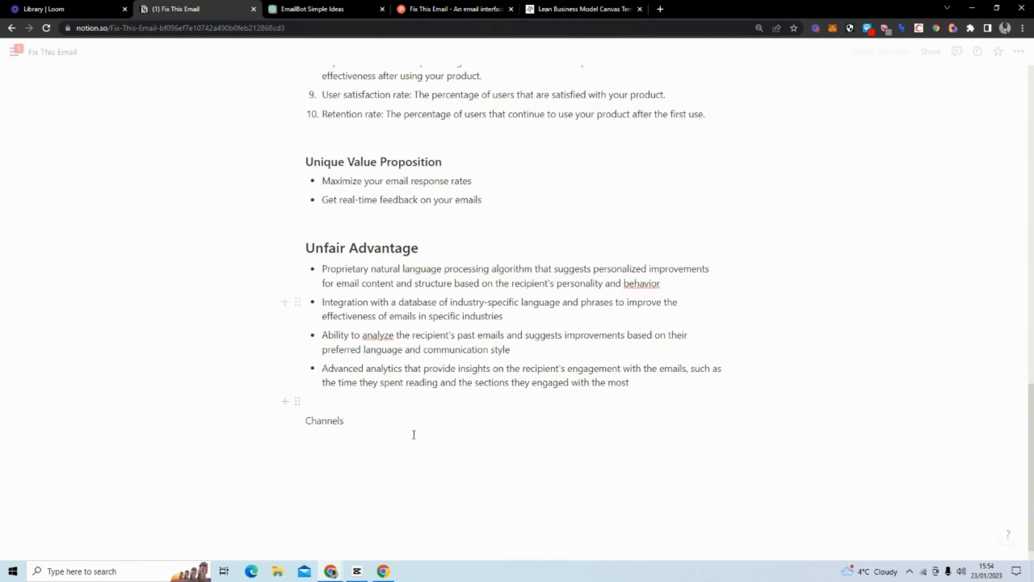
pyautogui.click(298, 421)
pyautogui.moveTo(267, 387)
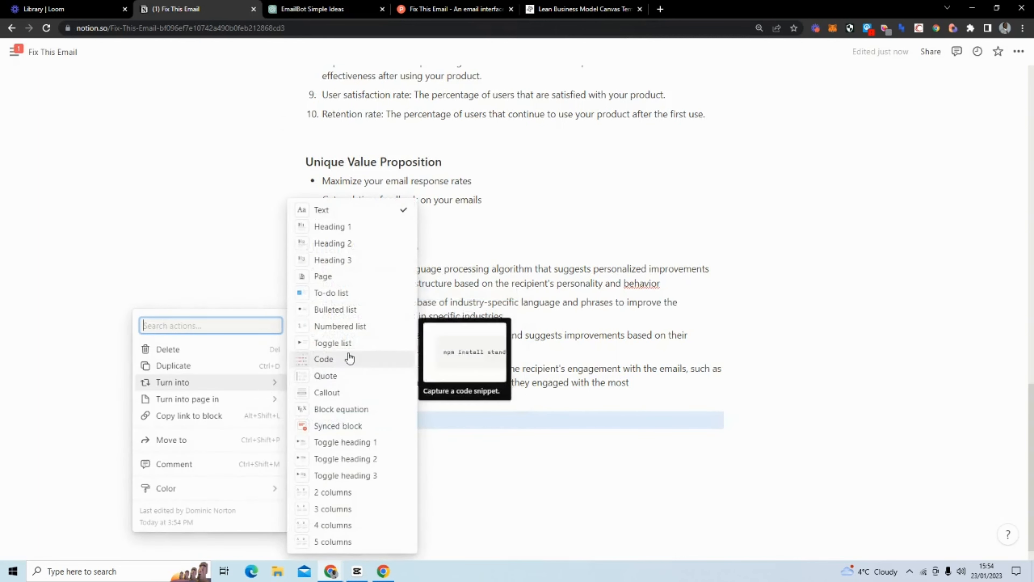
pyautogui.click(371, 246)
# Remove the blank lines above the Channels, Unfair Advantage and Unique Value Proposition headings.
pyautogui.click(393, 399)
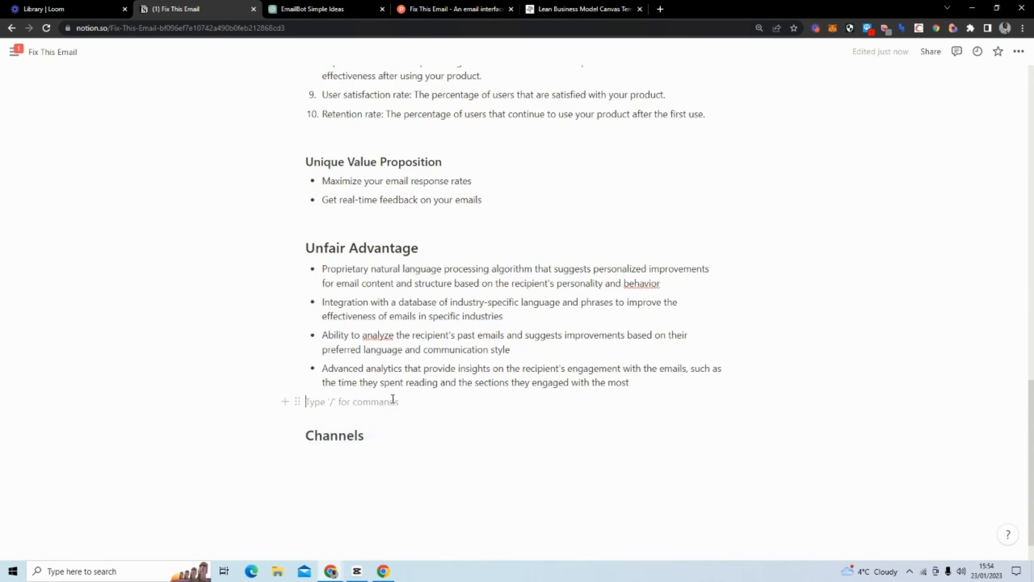
pyautogui.press('BackSpace')
pyautogui.click(412, 221)
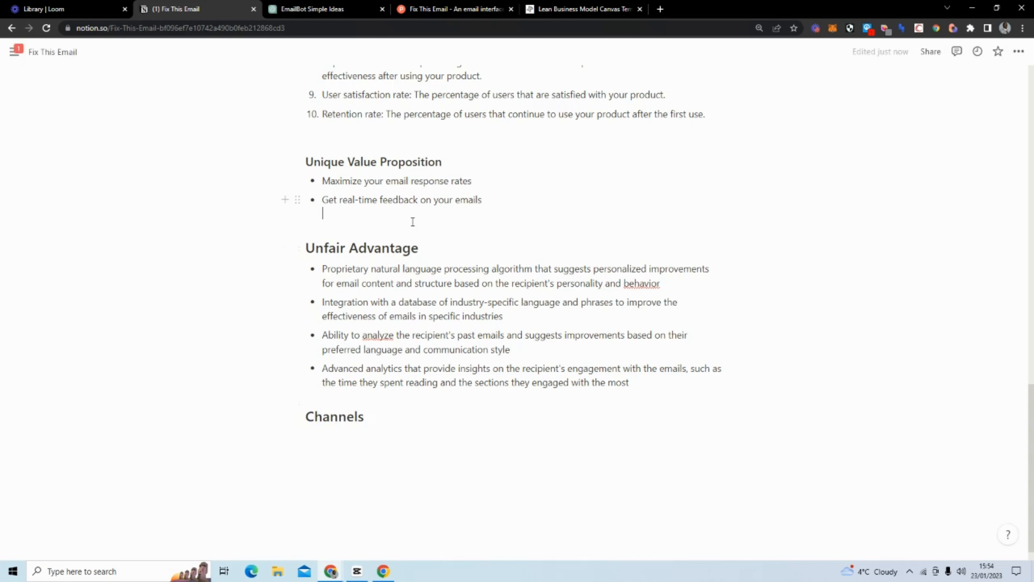
pyautogui.press('BackSpace')
pyautogui.click(389, 138)
pyautogui.press('BackSpace')
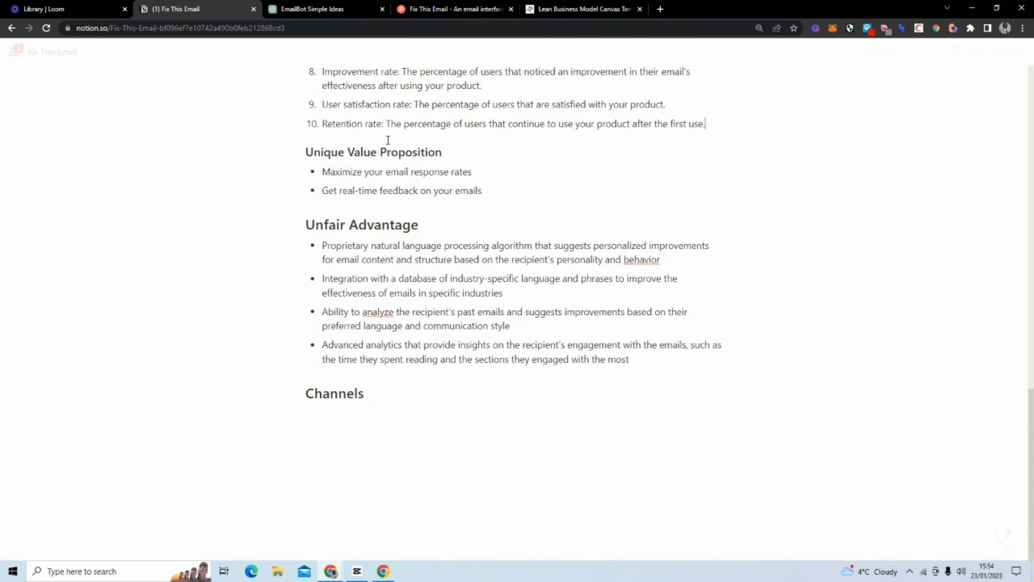
# Add an empty line under the Channels heading, and switch to ChatGPT to begin a prompt with "Write".
pyautogui.click(390, 427)
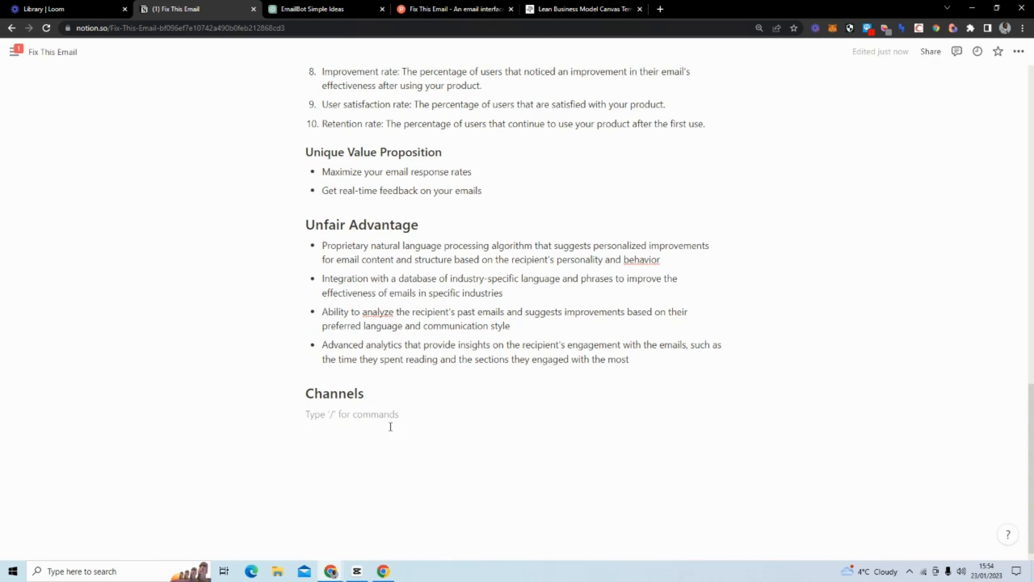
pyautogui.click(318, 9)
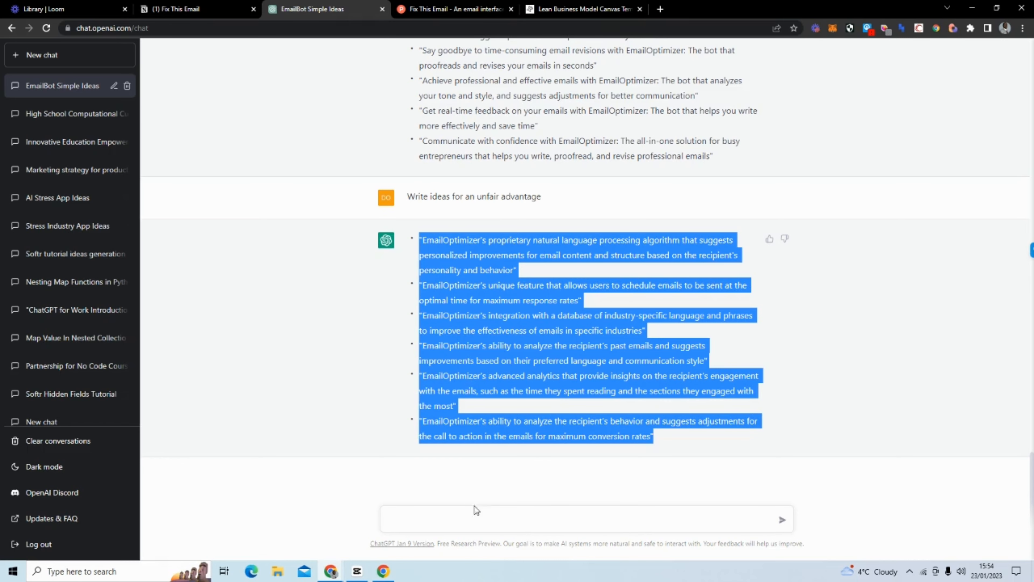
pyautogui.click(476, 522)
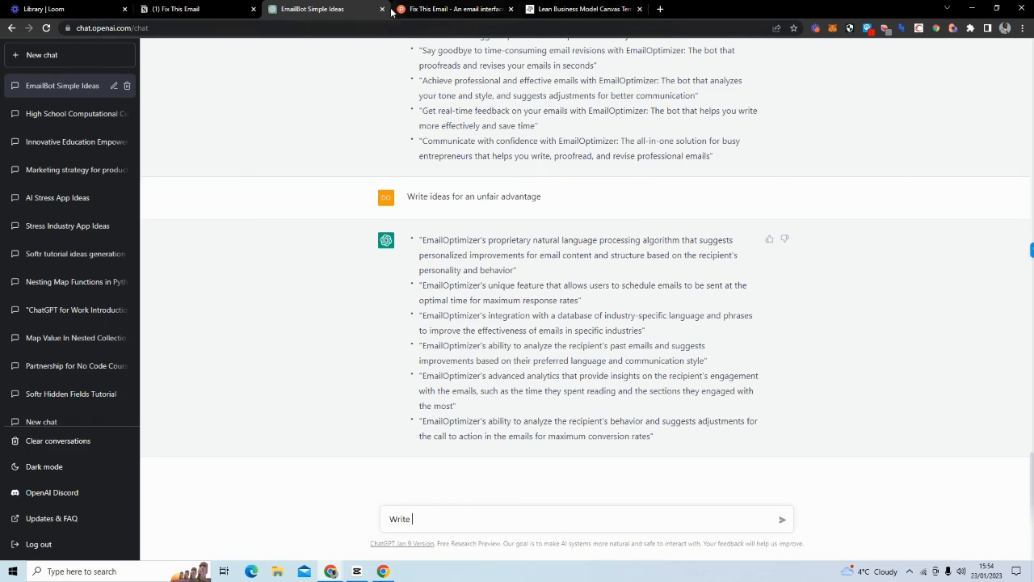
# Review the sections already written on the Notion page and the Channels box of the lean canvas diagram.
pyautogui.click(171, 9)
pyautogui.scroll(10, 548, 365)
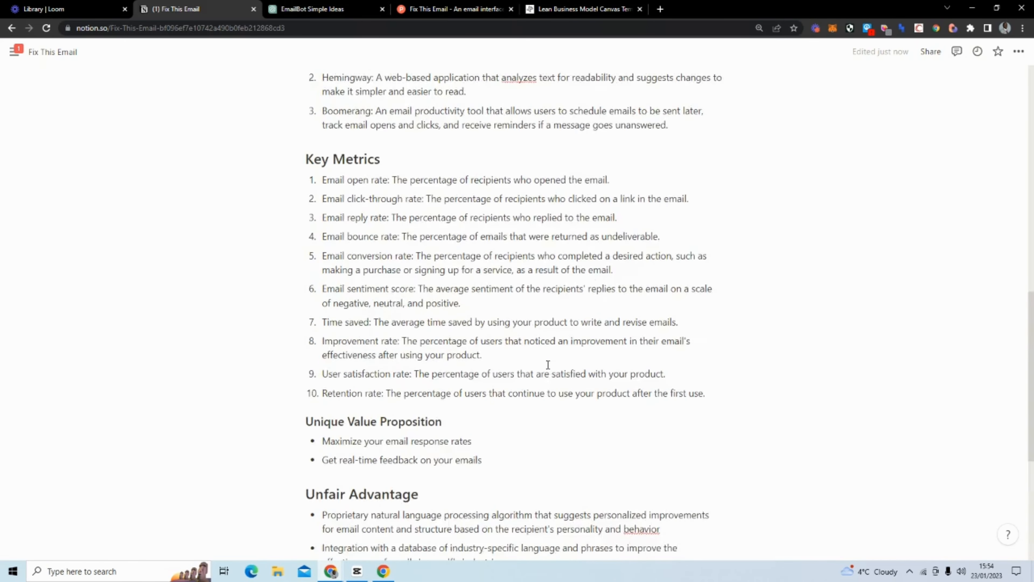
pyautogui.scroll(9, 548, 364)
pyautogui.scroll(-18, 548, 365)
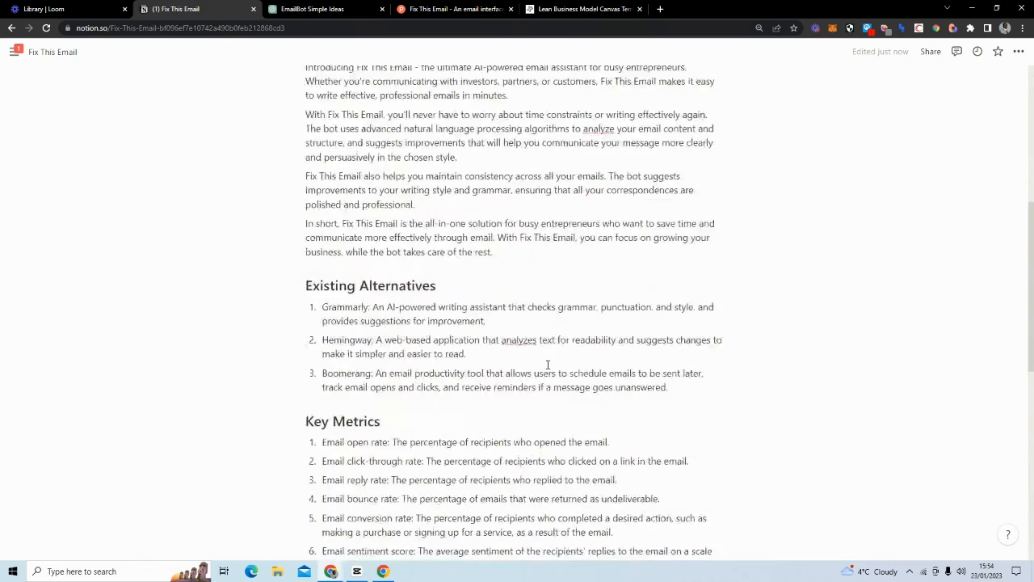
pyautogui.scroll(-5, 548, 365)
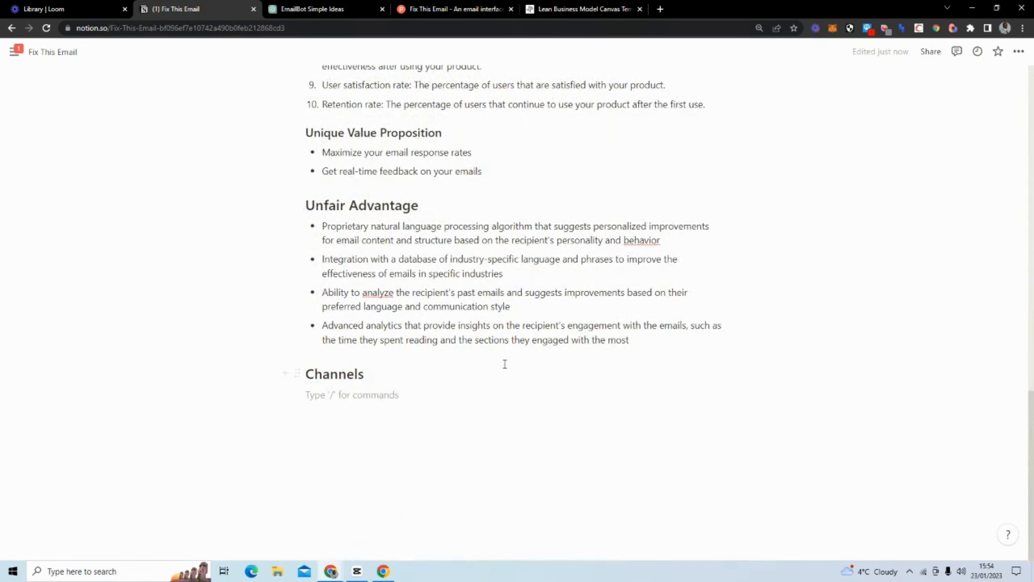
pyautogui.click(348, 12)
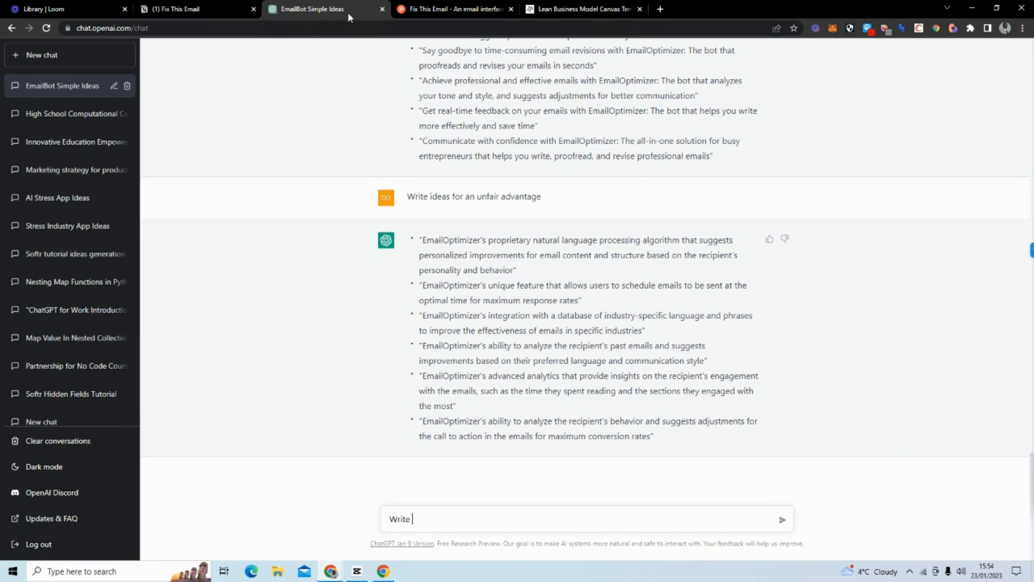
pyautogui.click(454, 10)
pyautogui.click(578, 5)
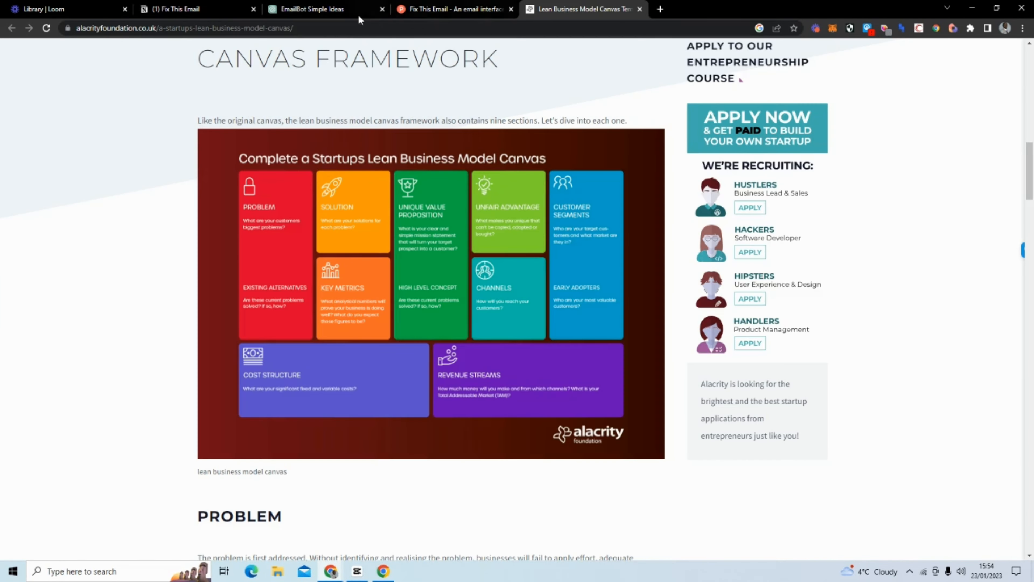
# Ask ChatGPT to "Write marketing channel ideas".
pyautogui.click(302, 8)
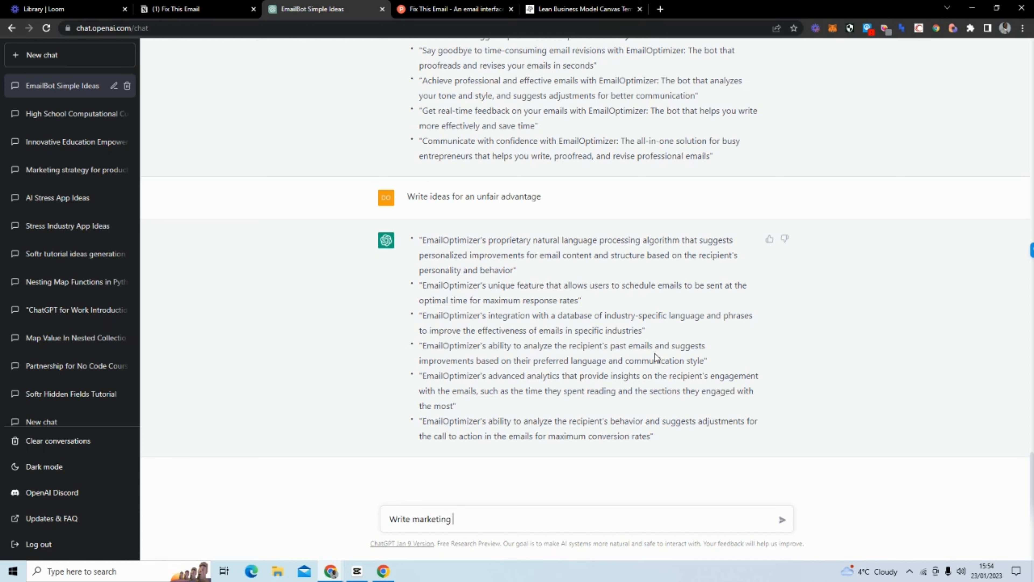
pyautogui.write('hannel ideas')
pyautogui.press('Return')
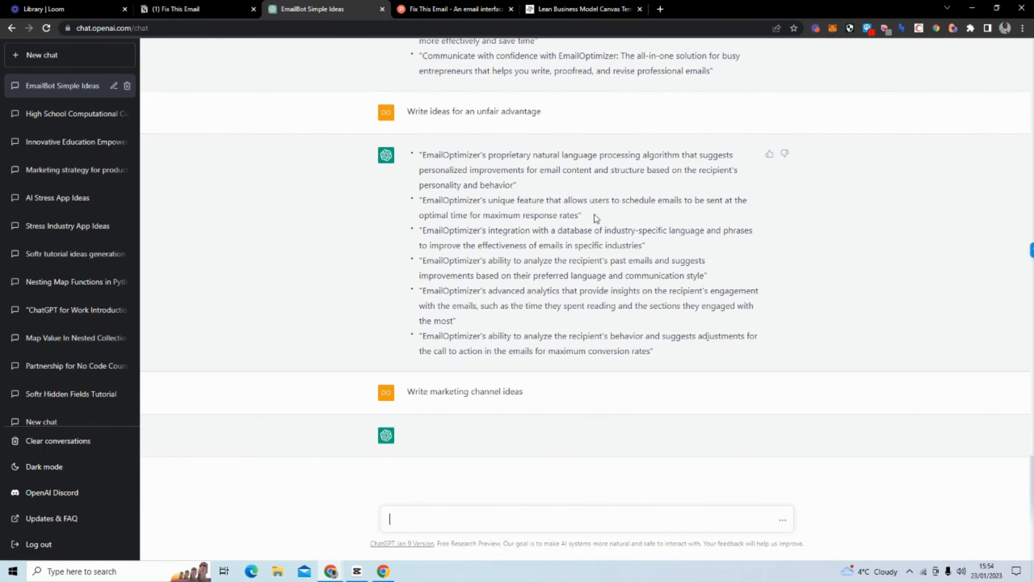
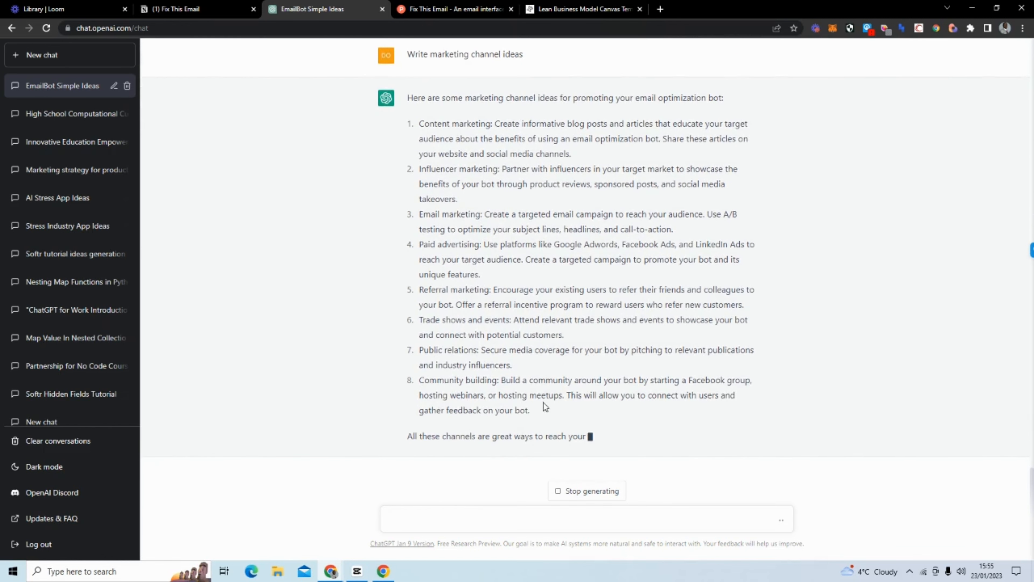
# Copy ChatGPT's eight marketing channel ideas, and paste them as plain text under the Channels heading in Notion.
pyautogui.moveTo(530, 410); pyautogui.dragTo(413, 133)
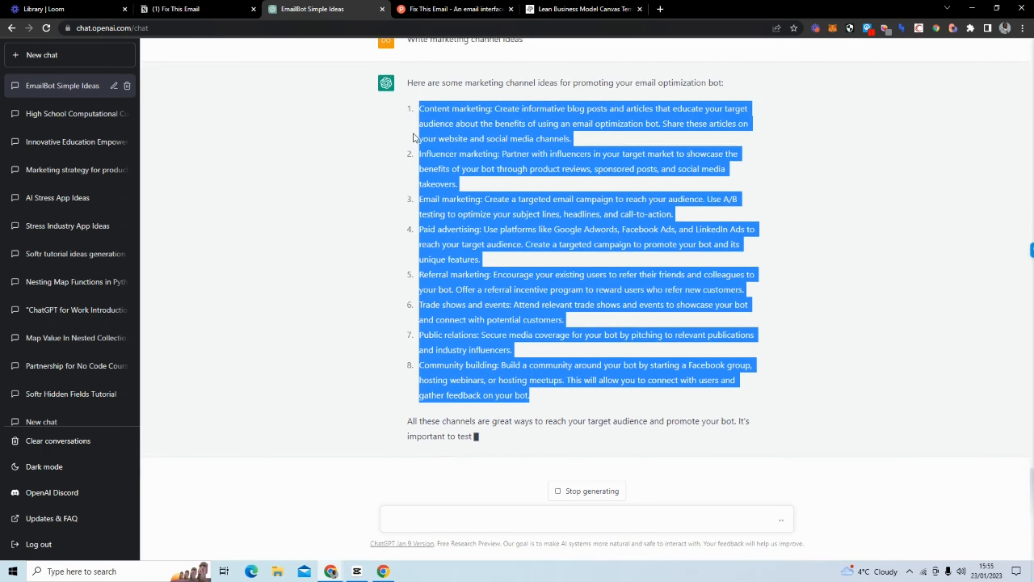
pyautogui.click(166, 12)
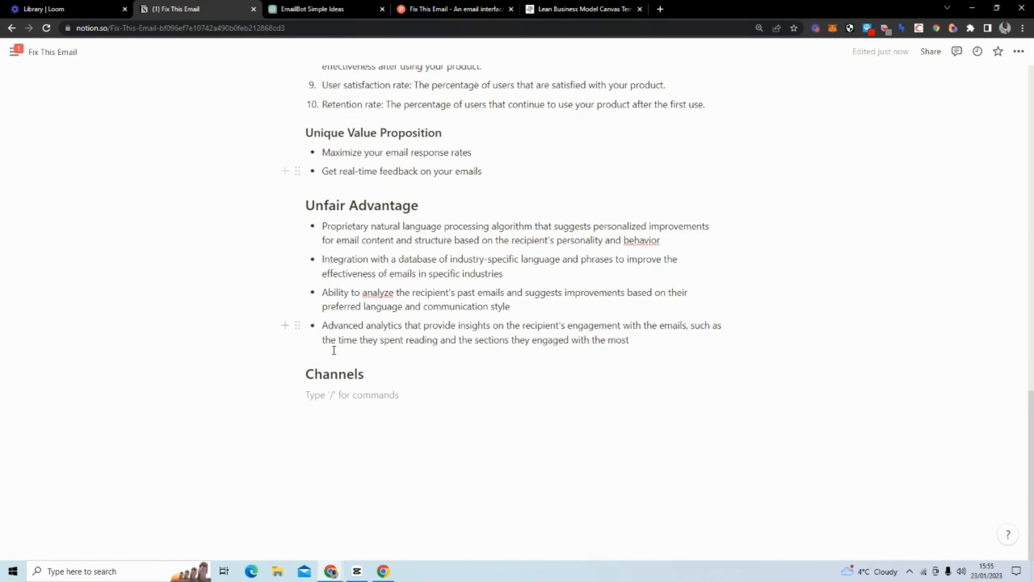
pyautogui.rightClick(322, 394)
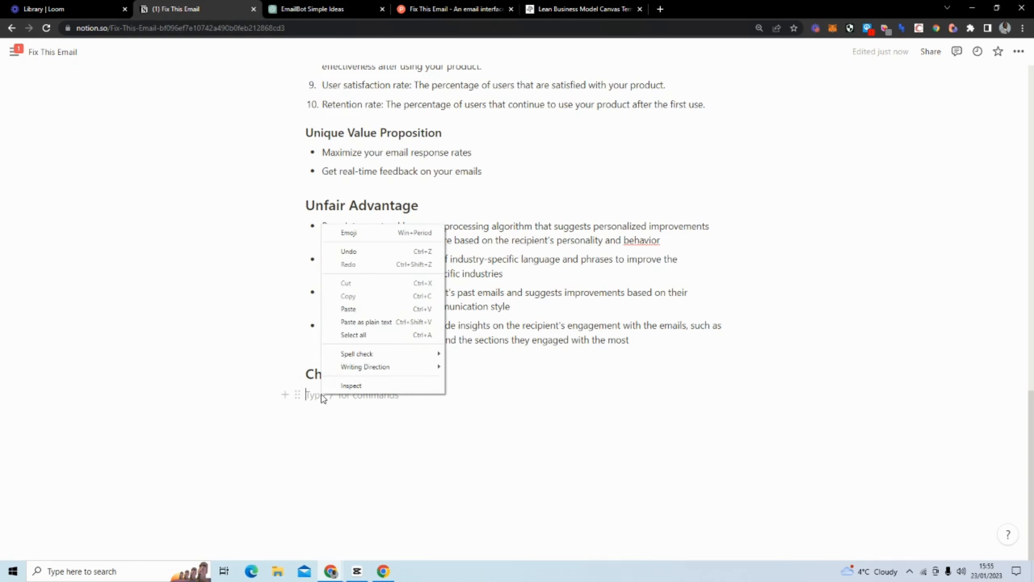
pyautogui.click(399, 322)
pyautogui.scroll(-5, 359, 349)
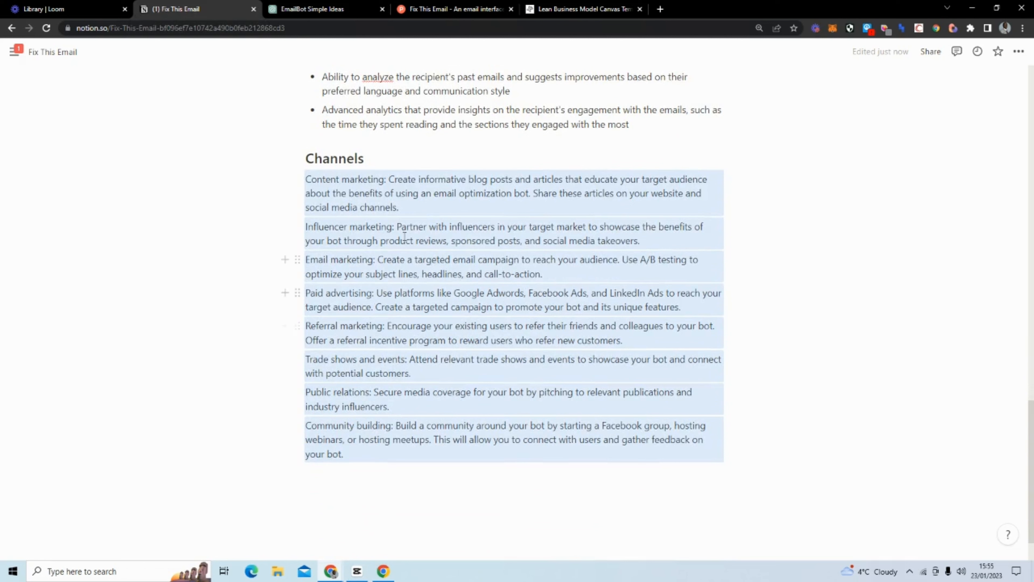
pyautogui.click(410, 212)
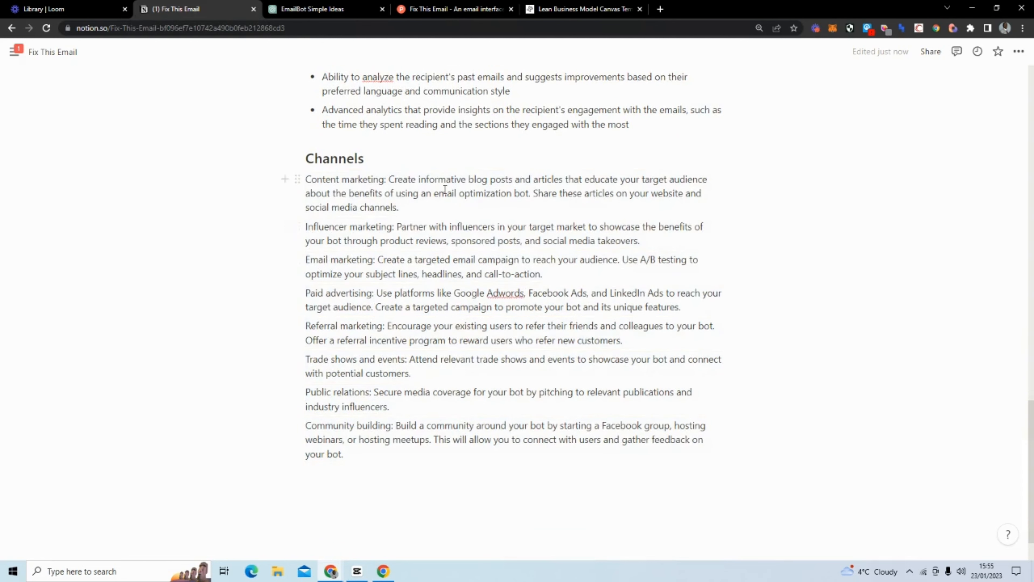
# Turn the content marketing and email marketing ideas into bullets, and delete the influencer marketing idea between them.
pyautogui.click(307, 178)
pyautogui.write('-')
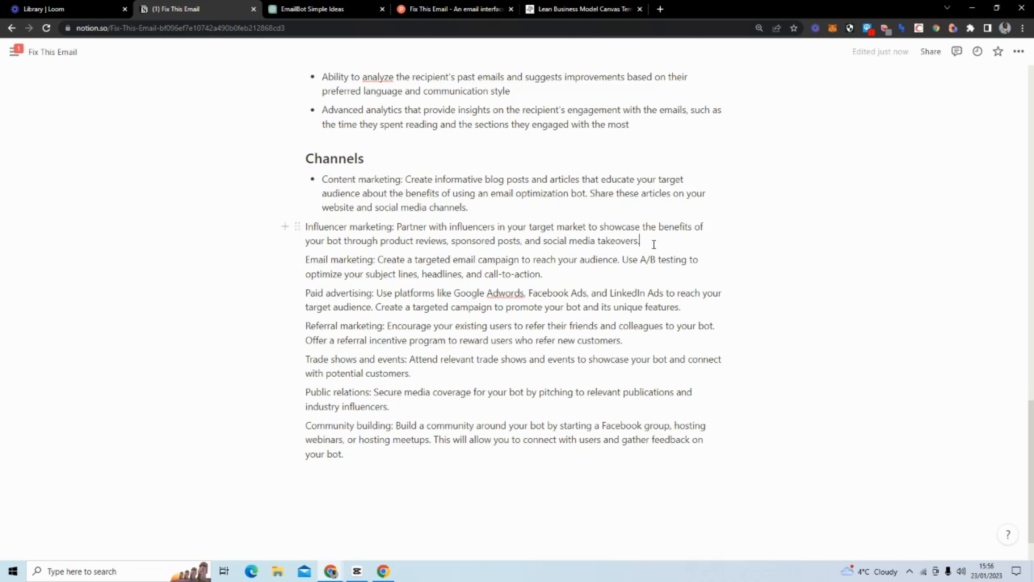
pyautogui.moveTo(666, 244); pyautogui.dragTo(293, 220)
pyautogui.press('BackSpace')
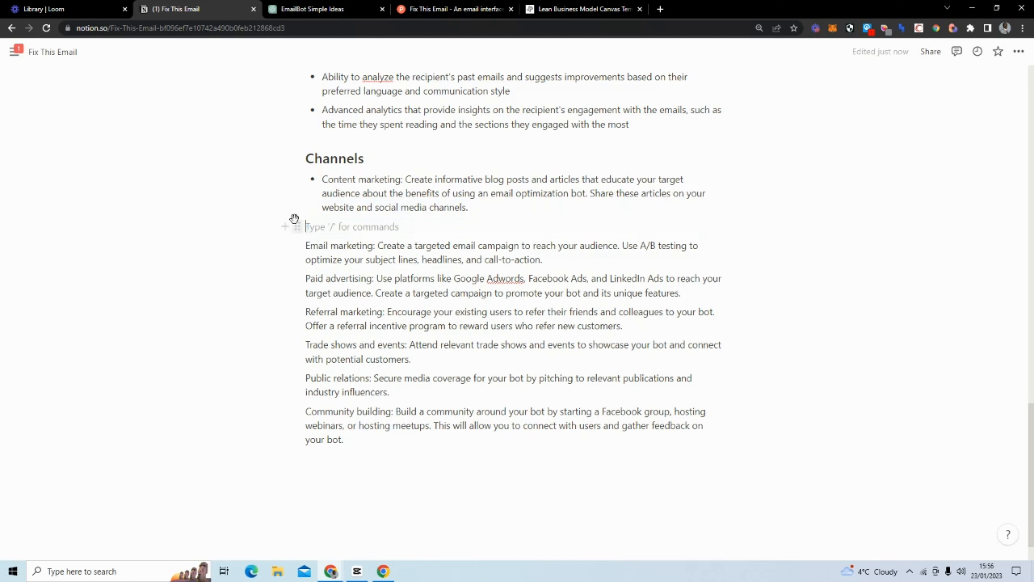
pyautogui.press('BackSpace')
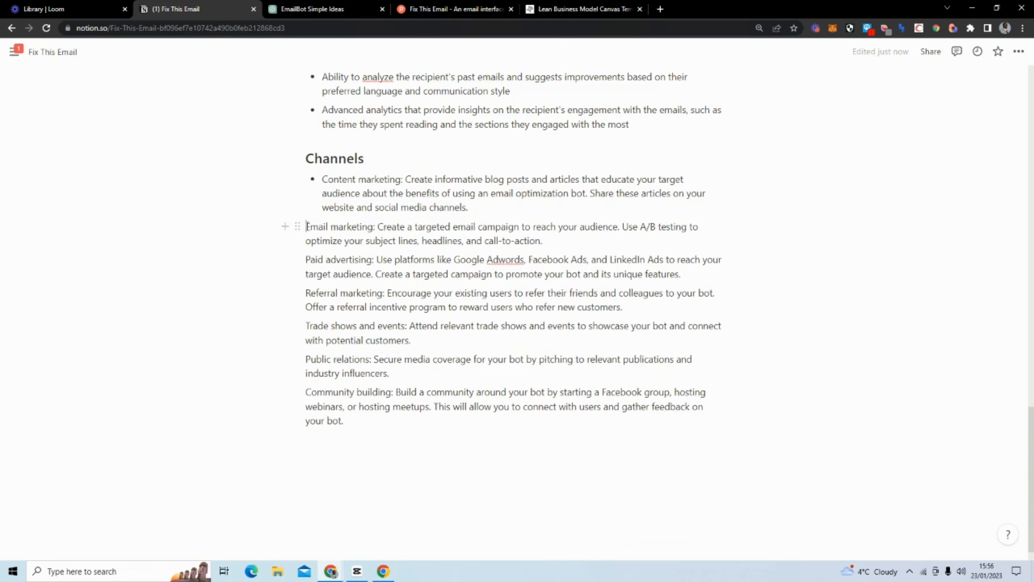
pyautogui.write('-')
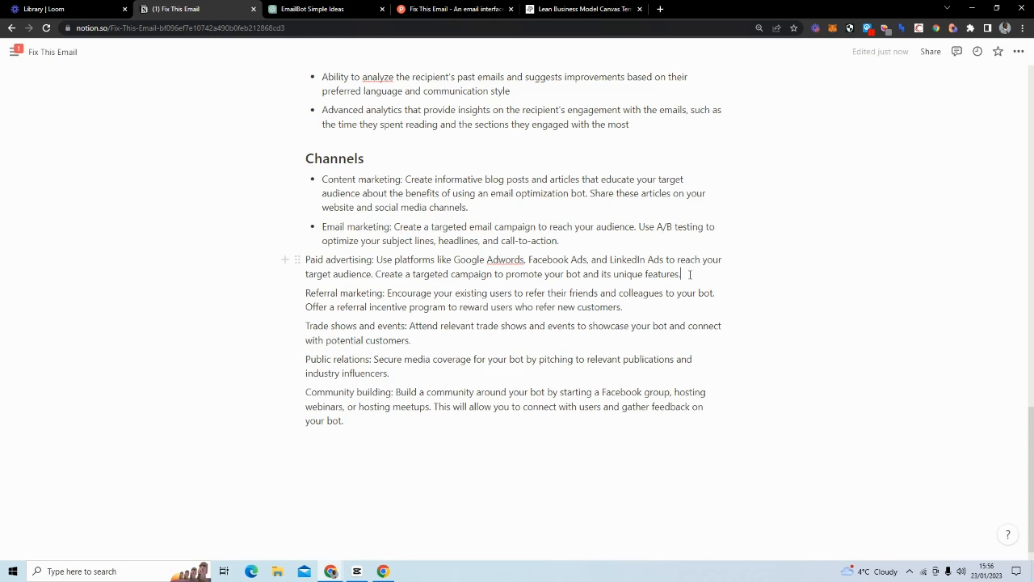
# Delete the paid advertising idea from the Channels section and turn the referral marketing idea into a bullet.
pyautogui.moveTo(690, 274); pyautogui.dragTo(365, 260)
pyautogui.press('Left')
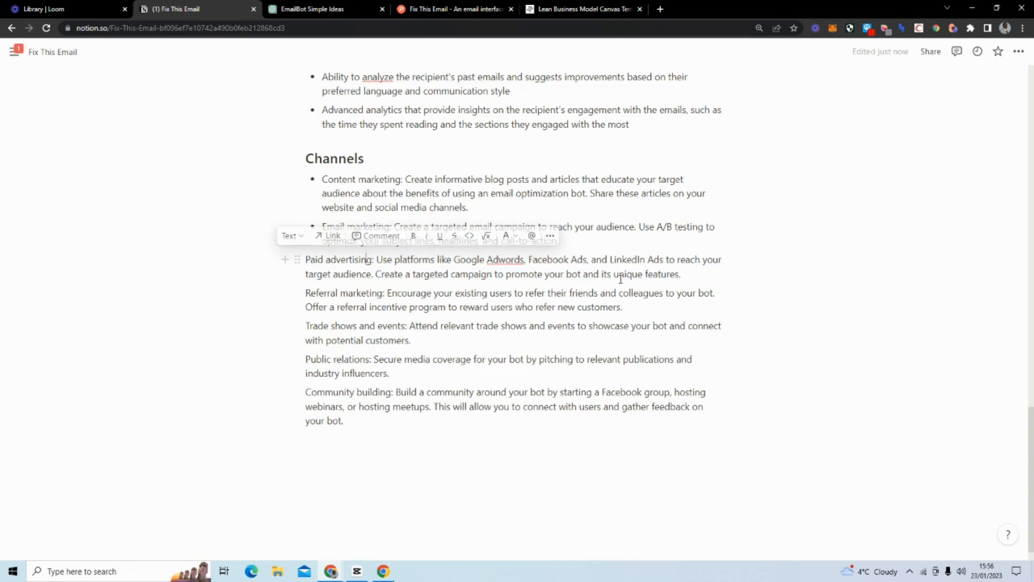
pyautogui.moveTo(683, 273); pyautogui.dragTo(313, 260)
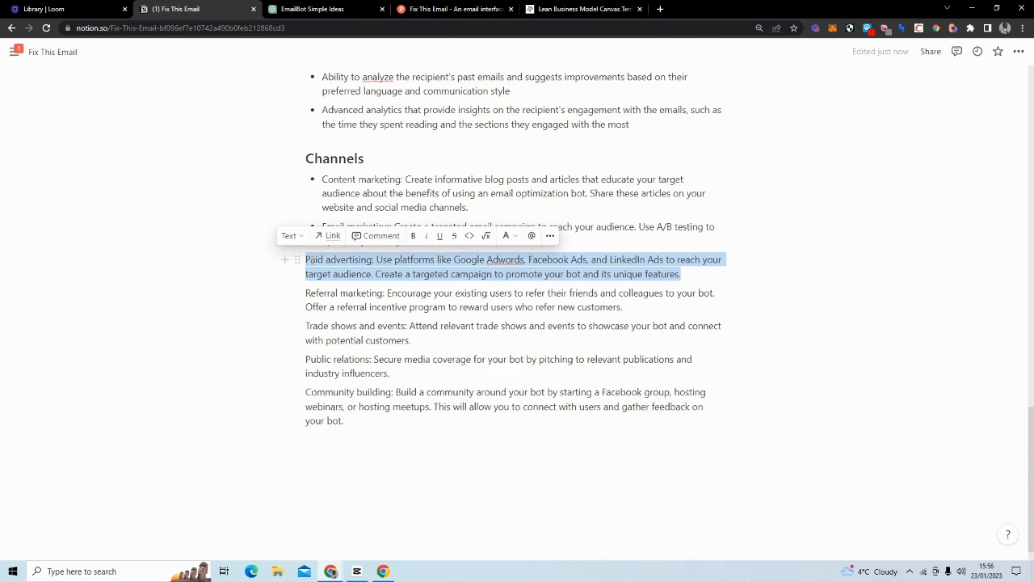
pyautogui.press('BackSpace')
pyautogui.press('BackSpace')
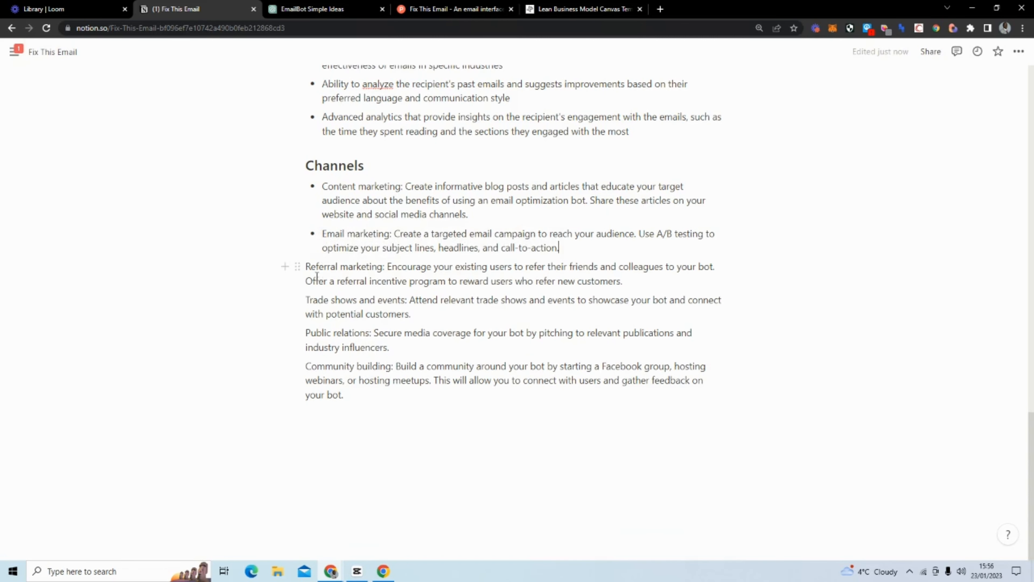
pyautogui.click(306, 266)
pyautogui.write('-')
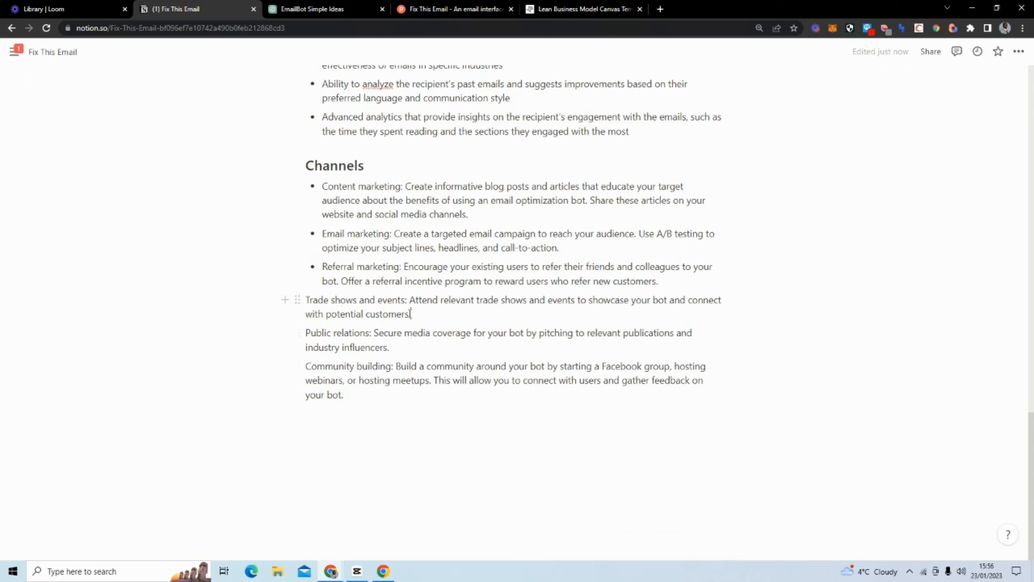
# Delete the trade shows and events idea from the Channels section and turn the public relations idea into a bullet.
pyautogui.moveTo(411, 312); pyautogui.dragTo(316, 306)
pyautogui.press('BackSpace')
pyautogui.press('BackSpace')
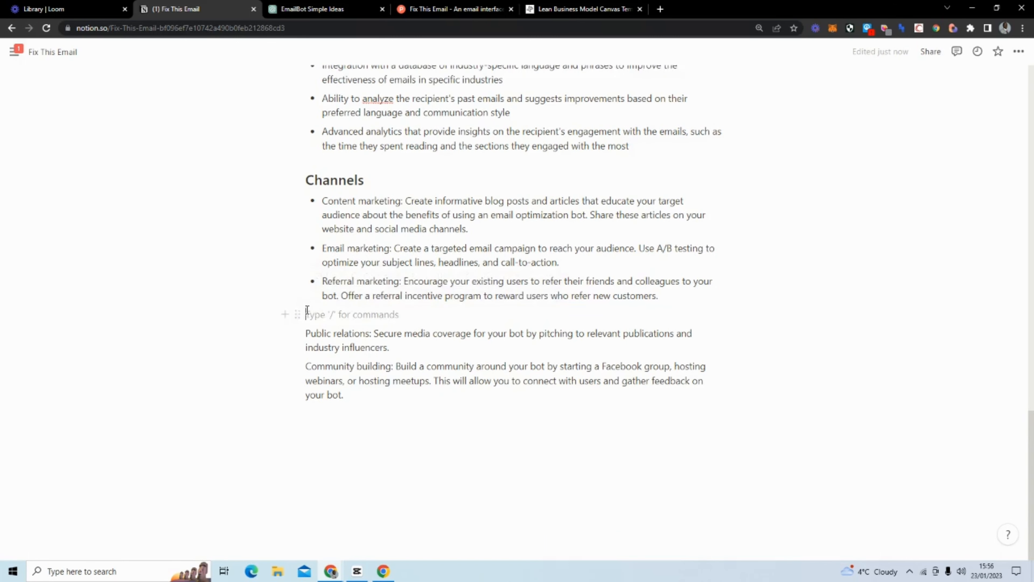
pyautogui.click(307, 335)
pyautogui.write('-')
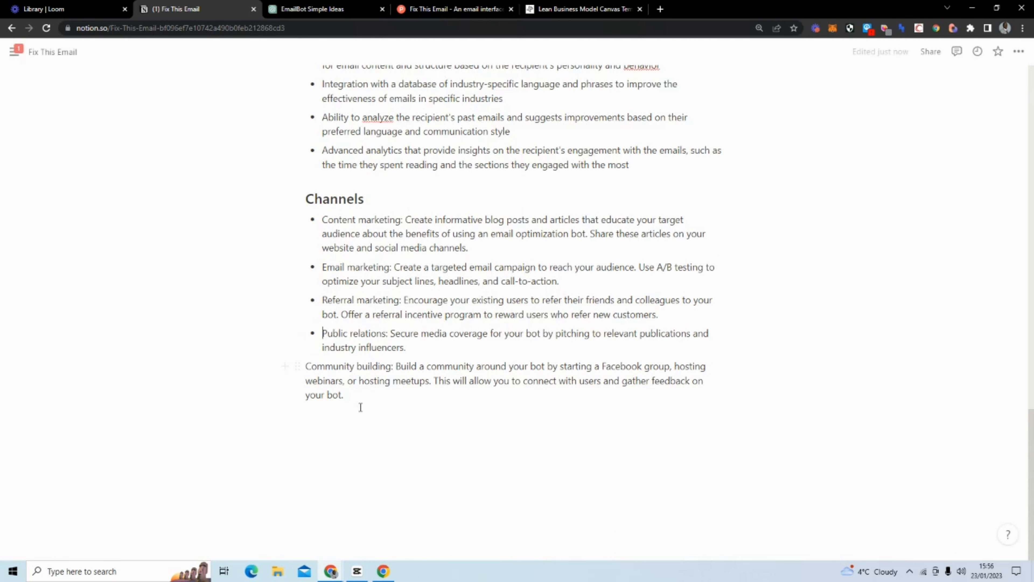
# Delete the community building idea from the end of the Channels section.
pyautogui.moveTo(362, 399); pyautogui.dragTo(307, 372)
pyautogui.press('BackSpace')
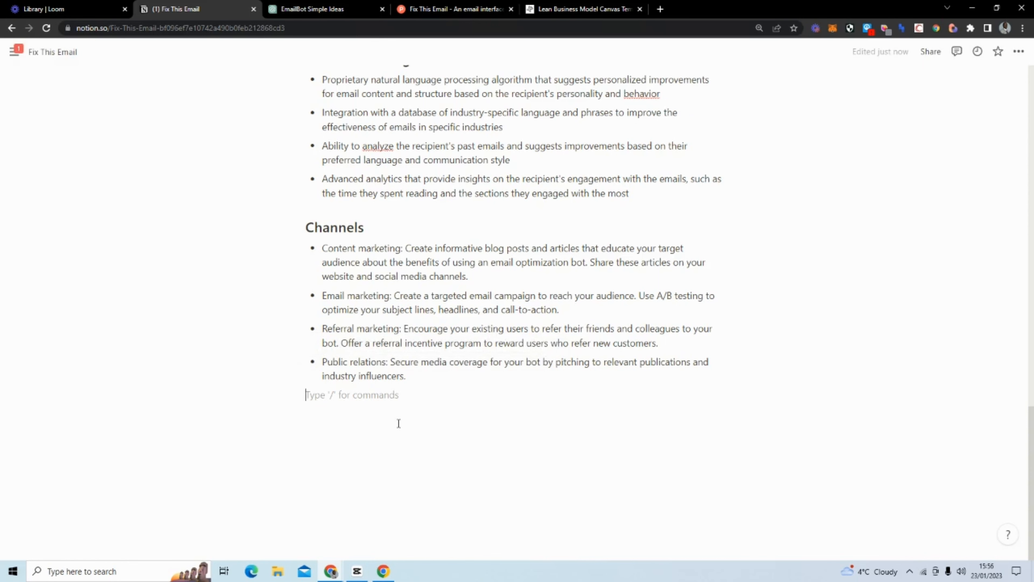
pyautogui.scroll(5, 428, 347)
pyautogui.scroll(-3, 463, 228)
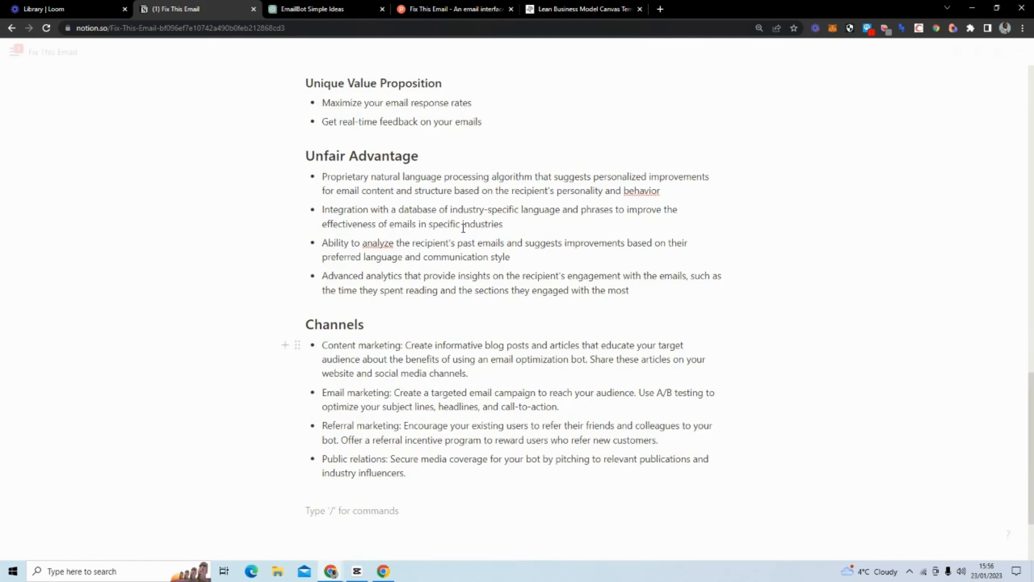
# Check the lean canvas template for the next section, and ask ChatGPT to "Write ideas for customer segments".
pyautogui.click(545, 10)
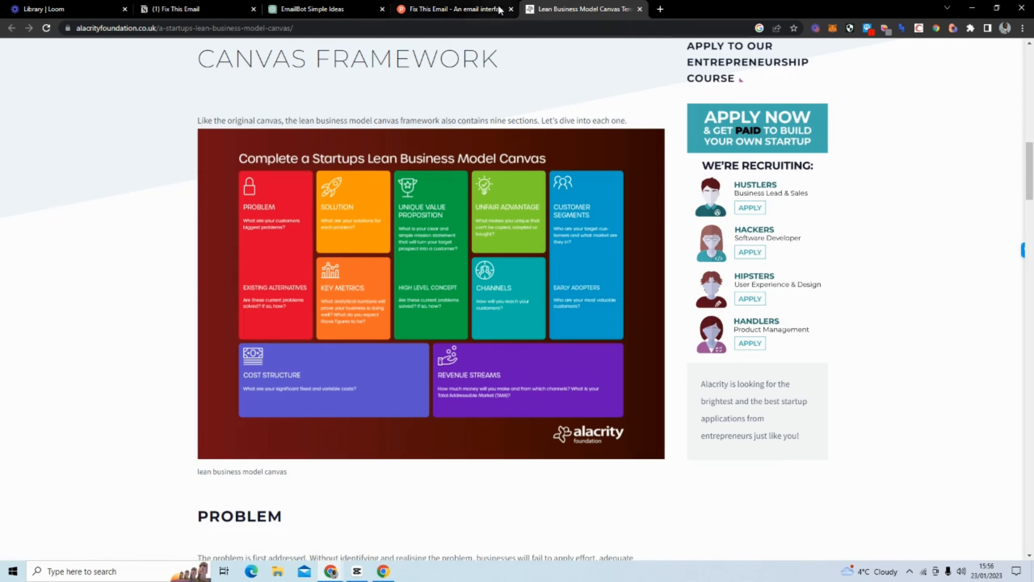
pyautogui.click(200, 12)
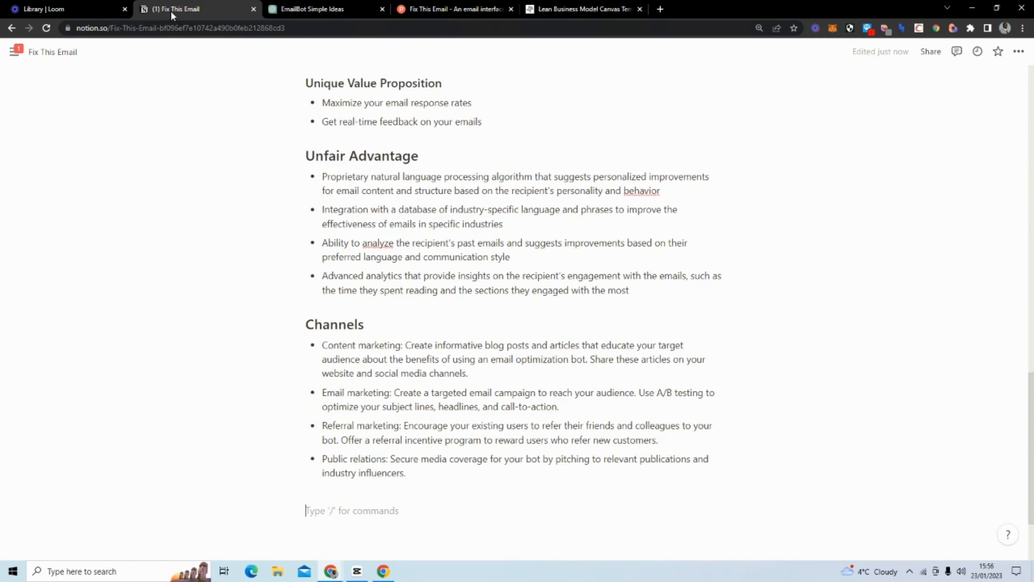
pyautogui.click(300, 19)
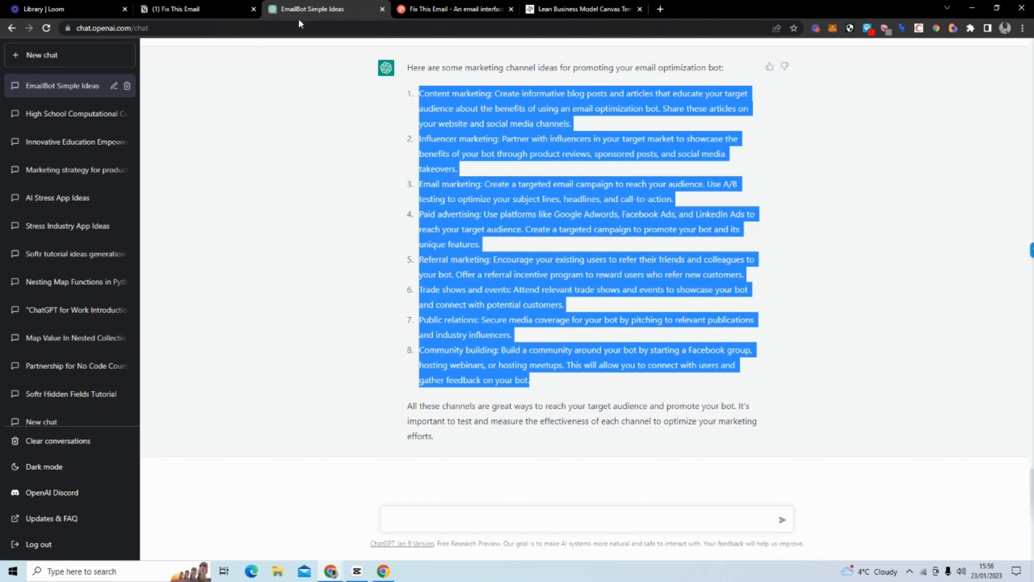
pyautogui.click(426, 515)
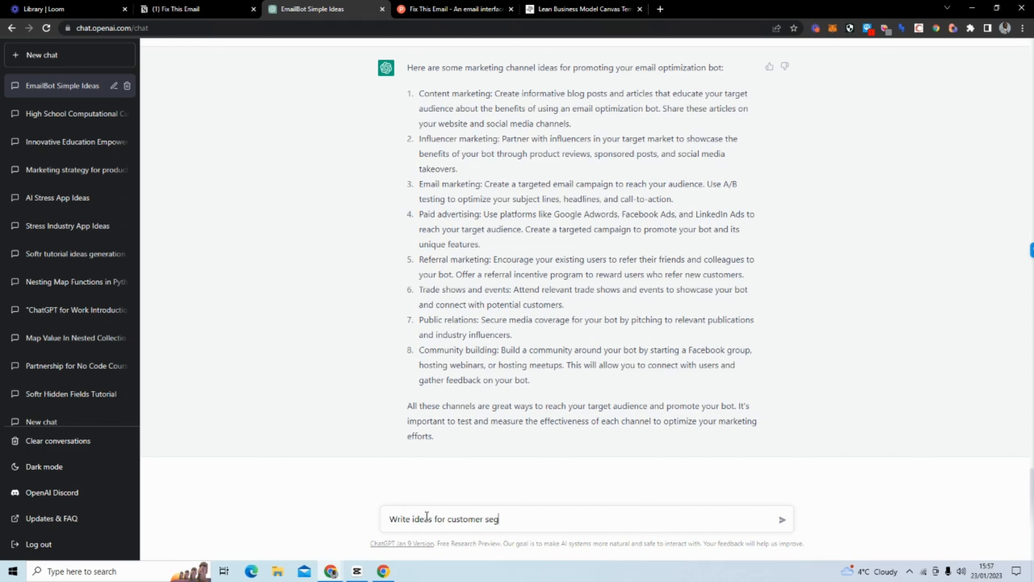
pyautogui.press('Return')
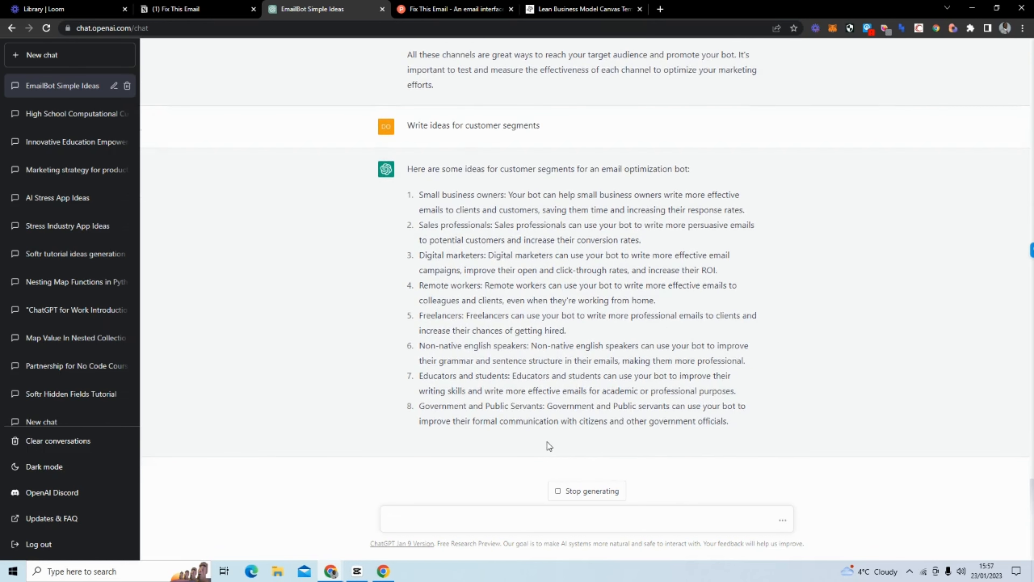
# Copy ChatGPT's eight customer segment ideas and return to the Fix This Email page in Notion.
pyautogui.moveTo(784, 409); pyautogui.dragTo(436, 128)
pyautogui.hotkey('ctrl', 'c')
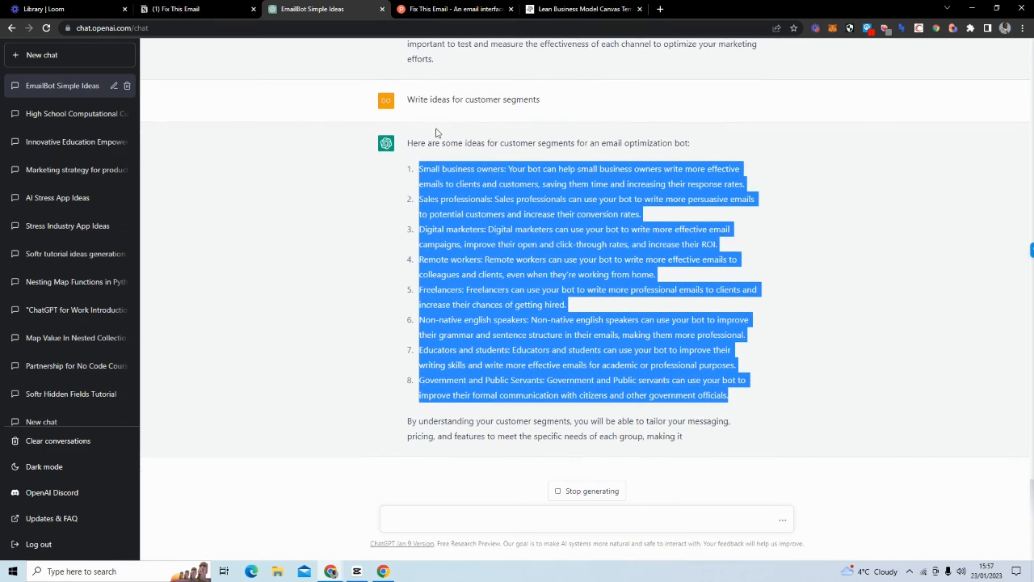
pyautogui.click(209, 11)
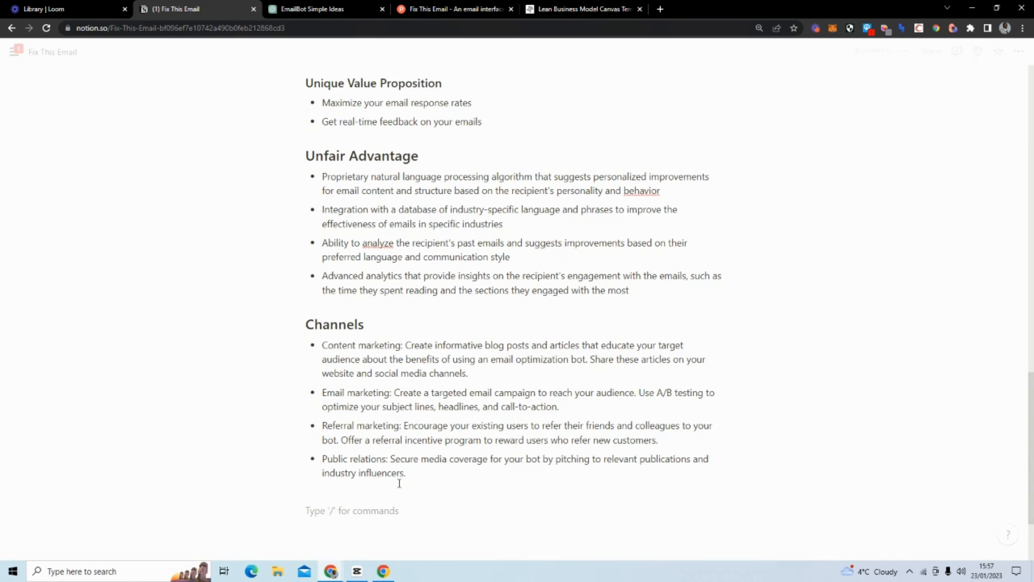
# Add "Customer Segments" below the Channels section and format it as Heading 2.
pyautogui.write('Customer Segments')
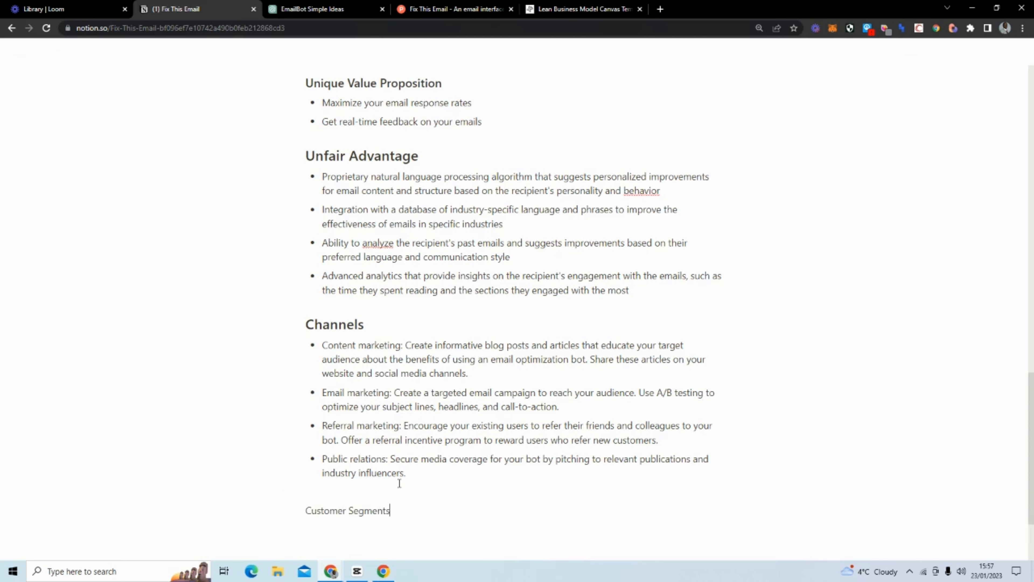
pyautogui.scroll(-3, 327, 415)
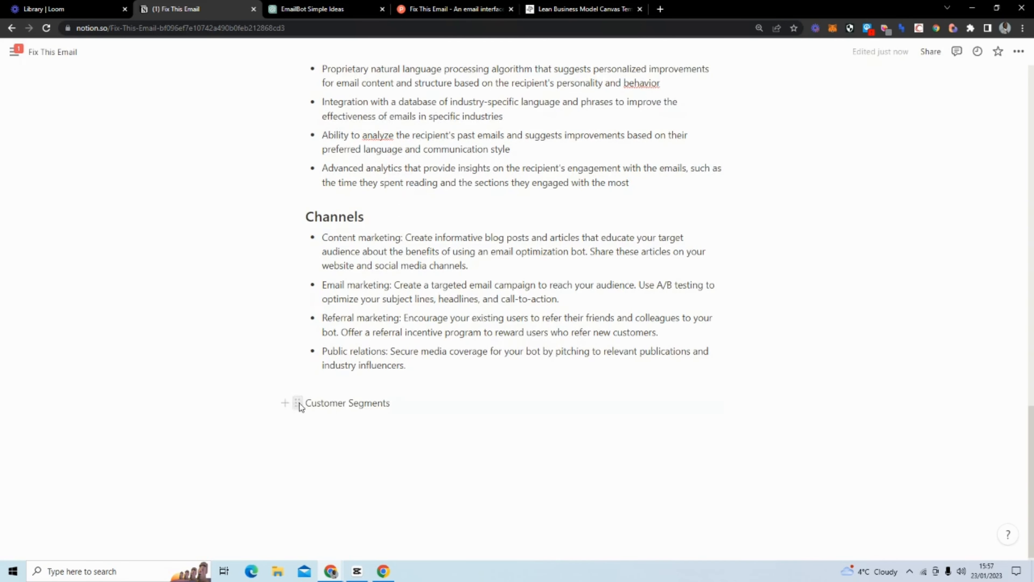
pyautogui.click(298, 402)
pyautogui.moveTo(265, 365)
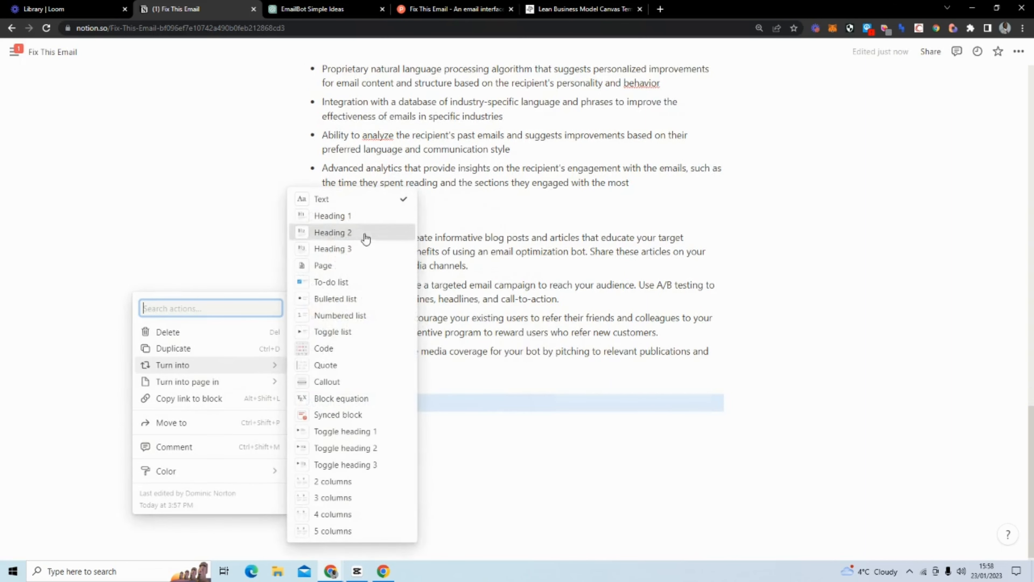
pyautogui.click(365, 233)
# Paste the eight copied ideas under the Customer Segments heading and add an empty line after the list.
pyautogui.click(358, 439)
pyautogui.hotkey('ctrl', 'v')
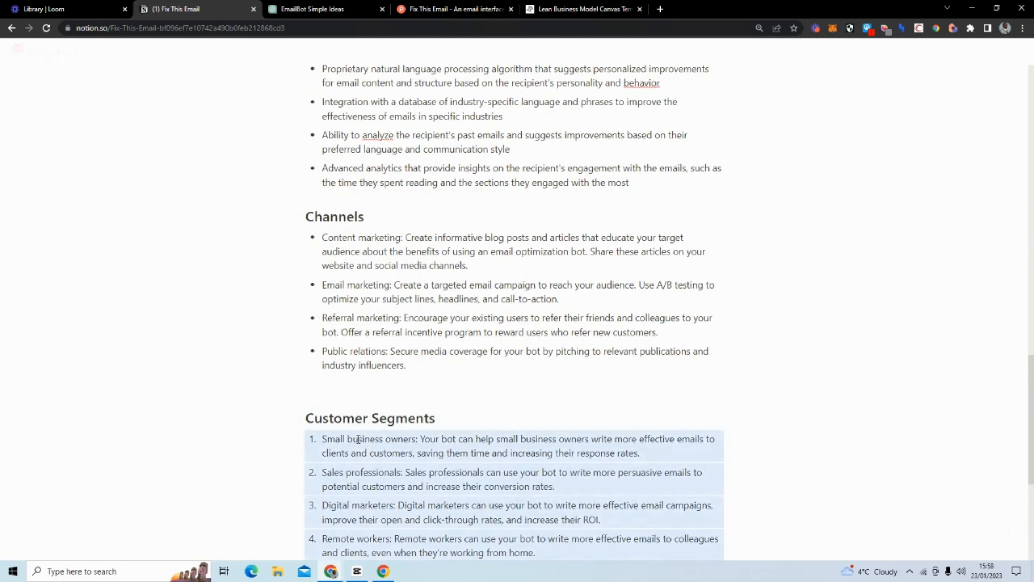
pyautogui.scroll(-7, 379, 416)
pyautogui.click(424, 454)
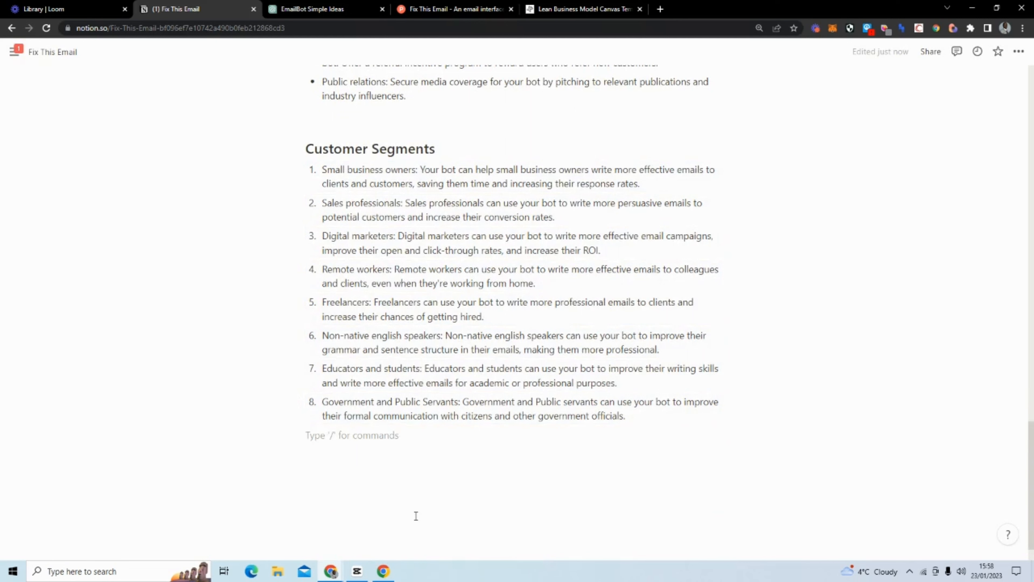
pyautogui.press('Return')
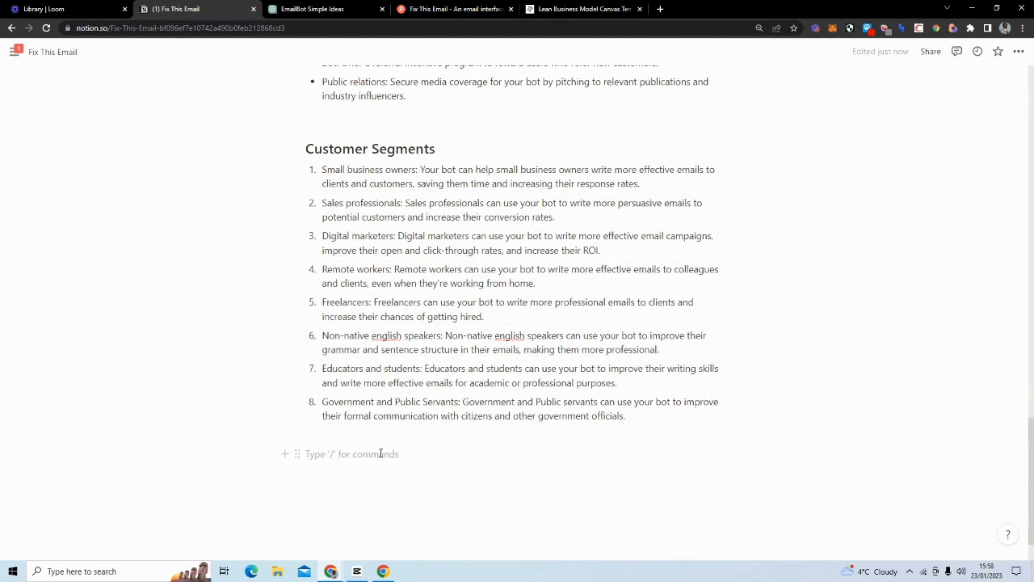
# Consult the lean canvas template's cost structure section, and ask ChatGPT to write ideas for the significant fixed and variable costs.
pyautogui.scroll(3, 418, 438)
pyautogui.scroll(-3, 407, 449)
pyautogui.click(320, 9)
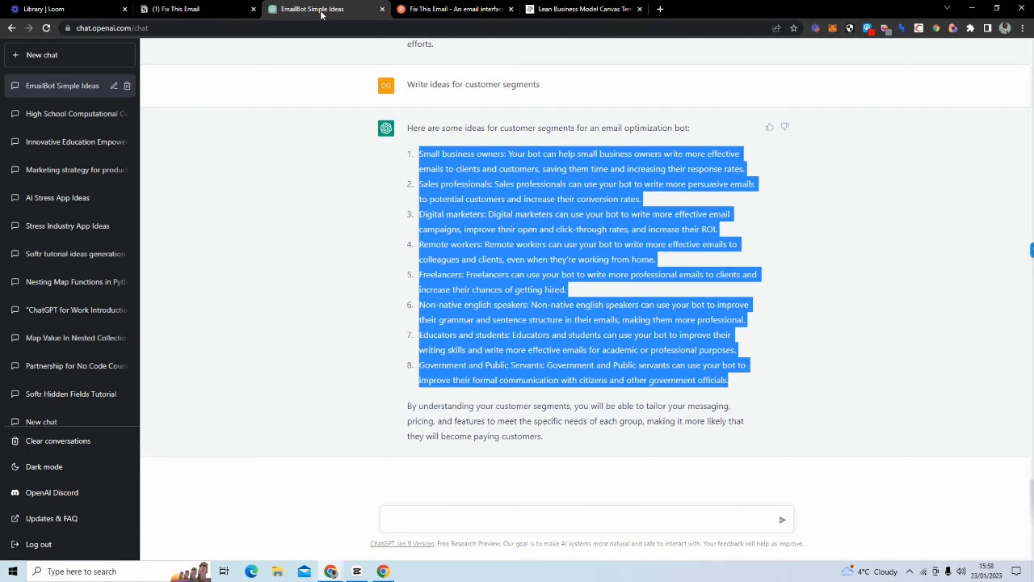
pyautogui.click(543, 8)
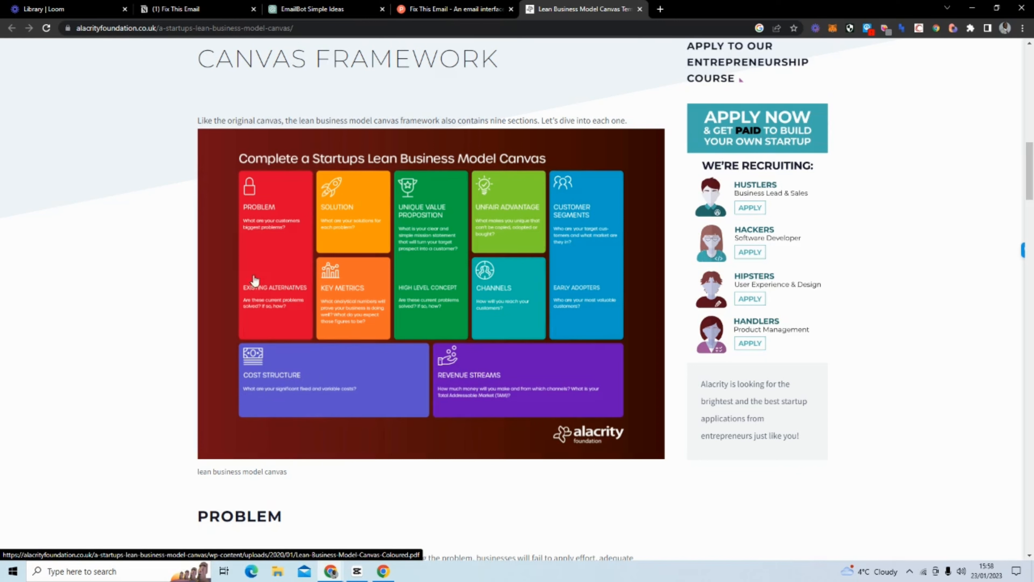
pyautogui.click(319, 15)
pyautogui.click(426, 515)
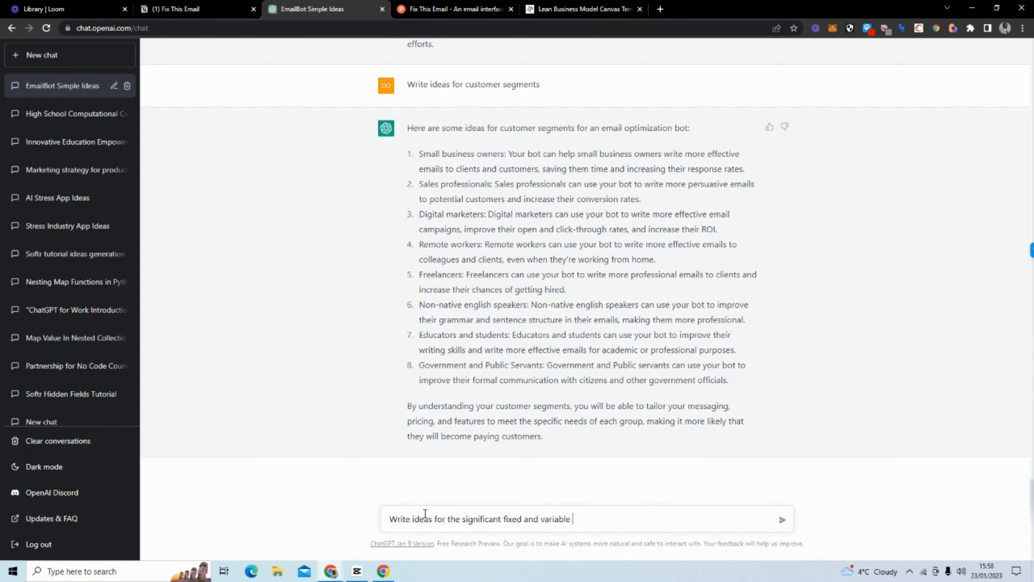
pyautogui.press('Return')
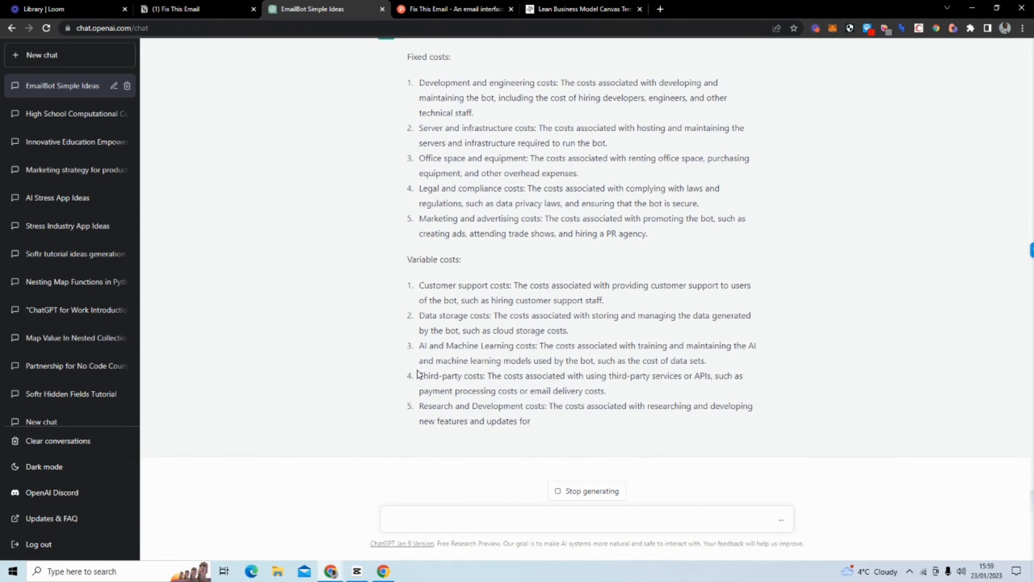
# Copy the fixed costs and variable costs lists from ChatGPT's answer, and return to the Fix This Email page in Notion.
pyautogui.moveTo(419, 375); pyautogui.dragTo(628, 377)
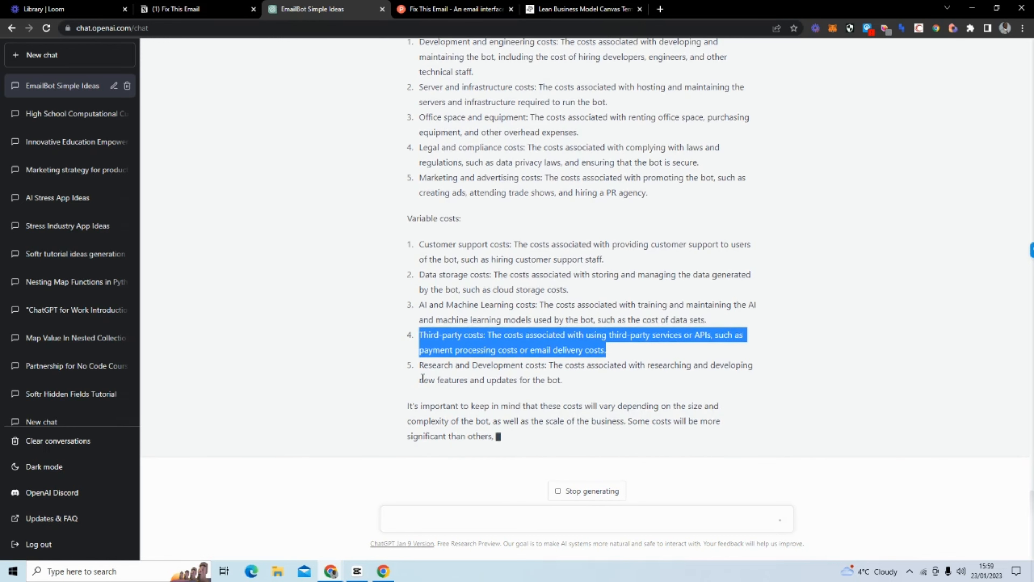
pyautogui.scroll(1, 590, 381)
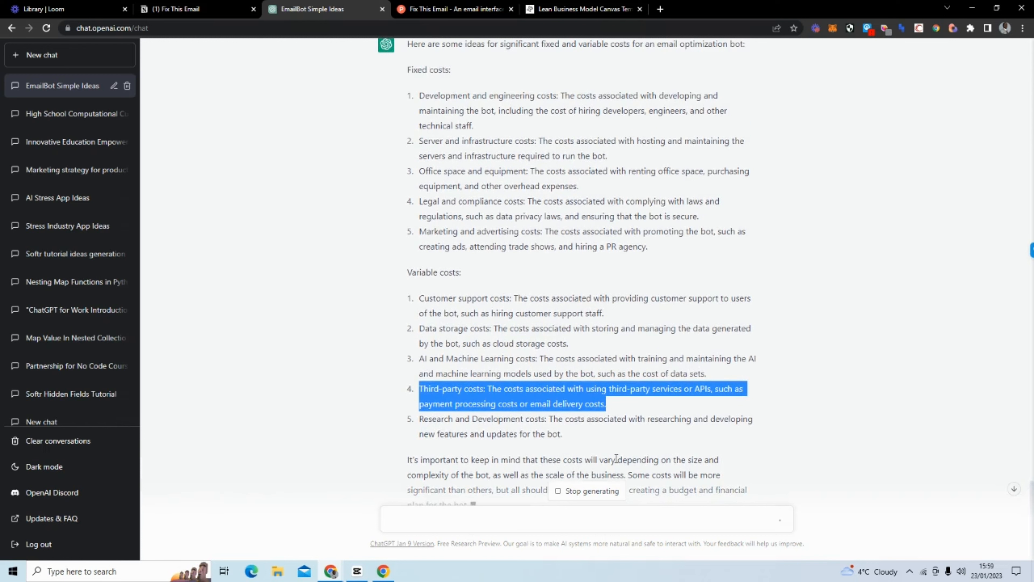
pyautogui.moveTo(601, 441); pyautogui.dragTo(409, 70)
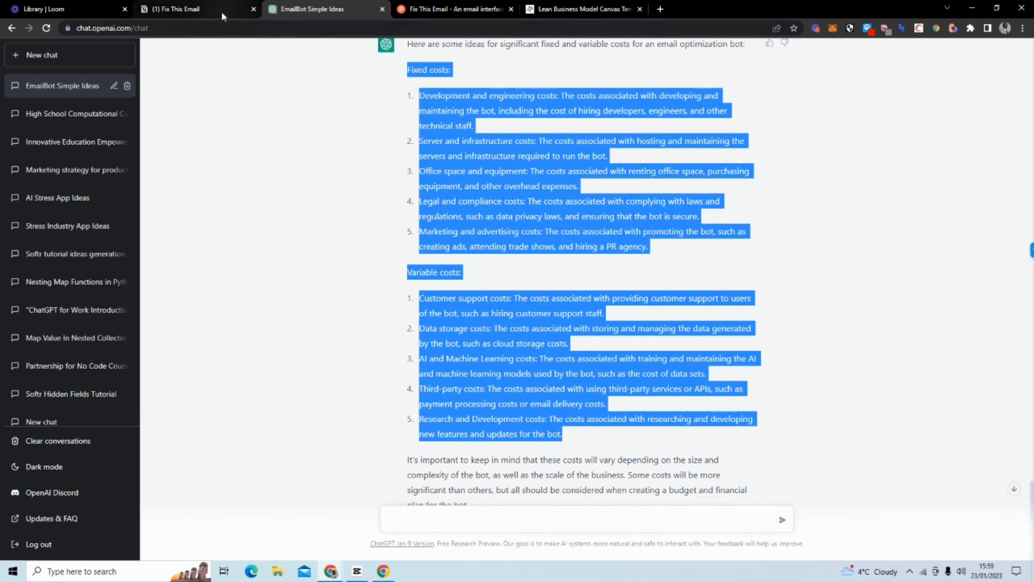
pyautogui.click(434, 7)
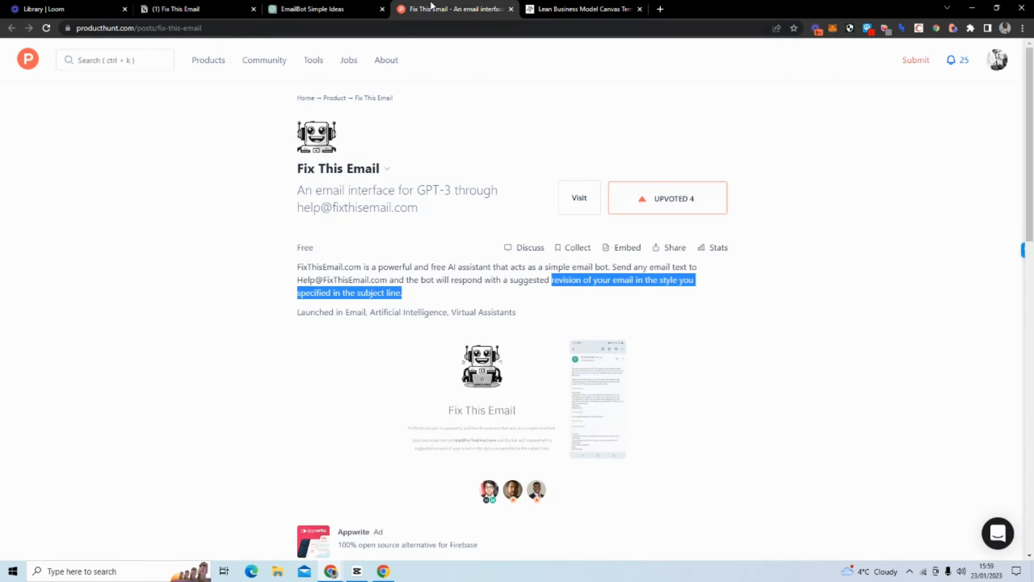
pyautogui.click(576, 8)
pyautogui.click(196, 9)
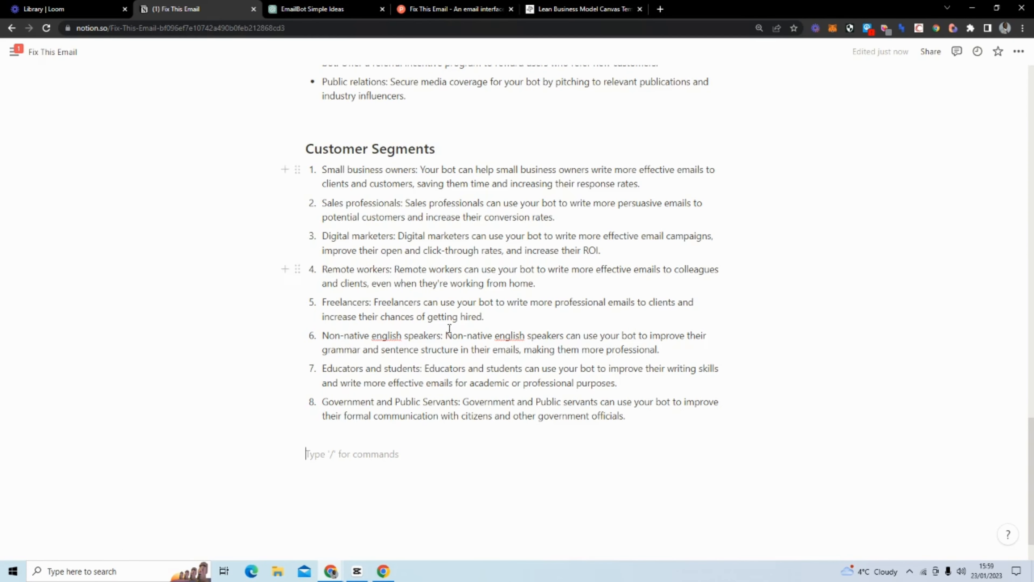
# Add "Cost Structure" below the Customer Segments list and format it as Heading 2.
pyautogui.write('Cost Stru')
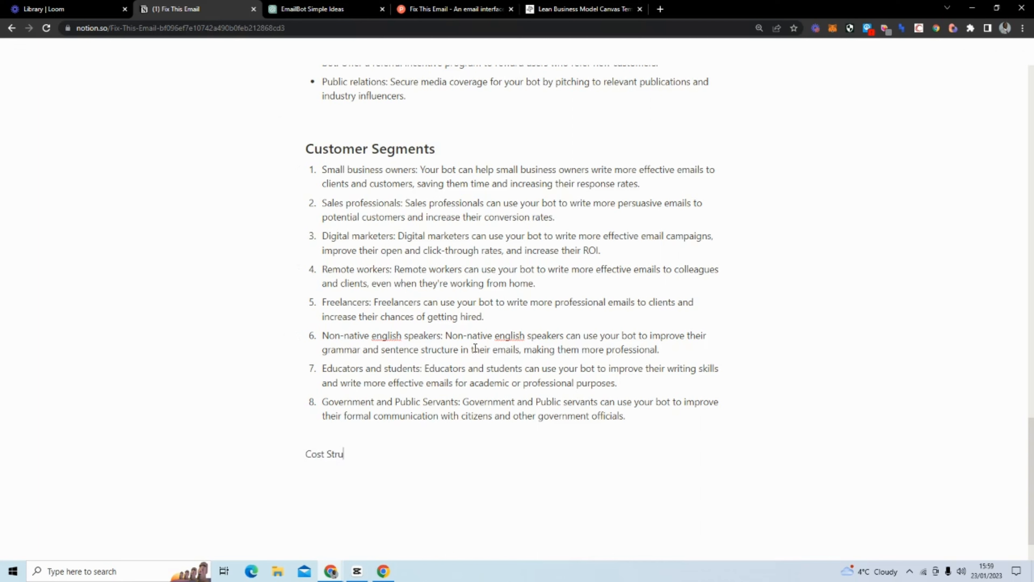
pyautogui.write('cture')
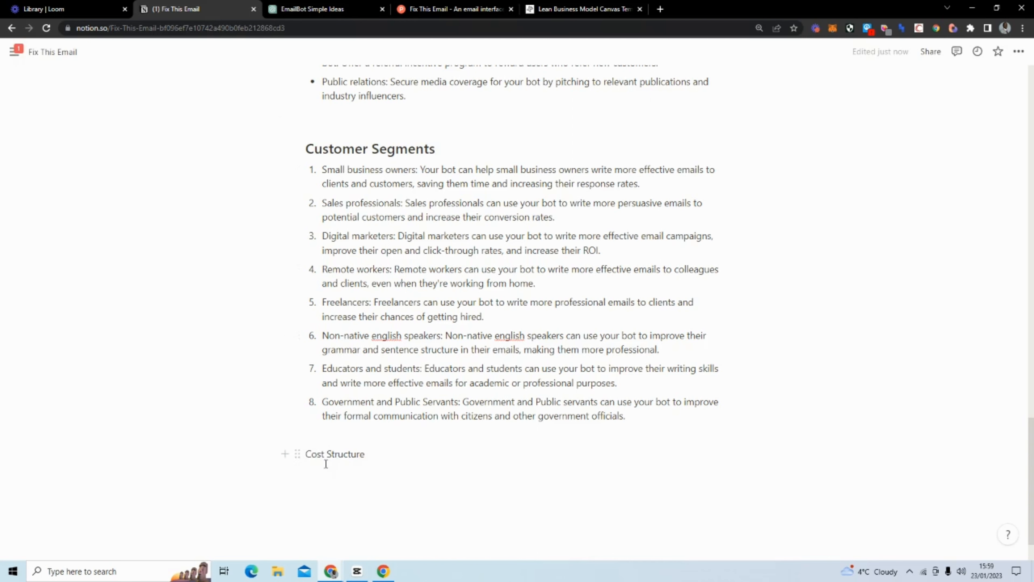
pyautogui.click(297, 454)
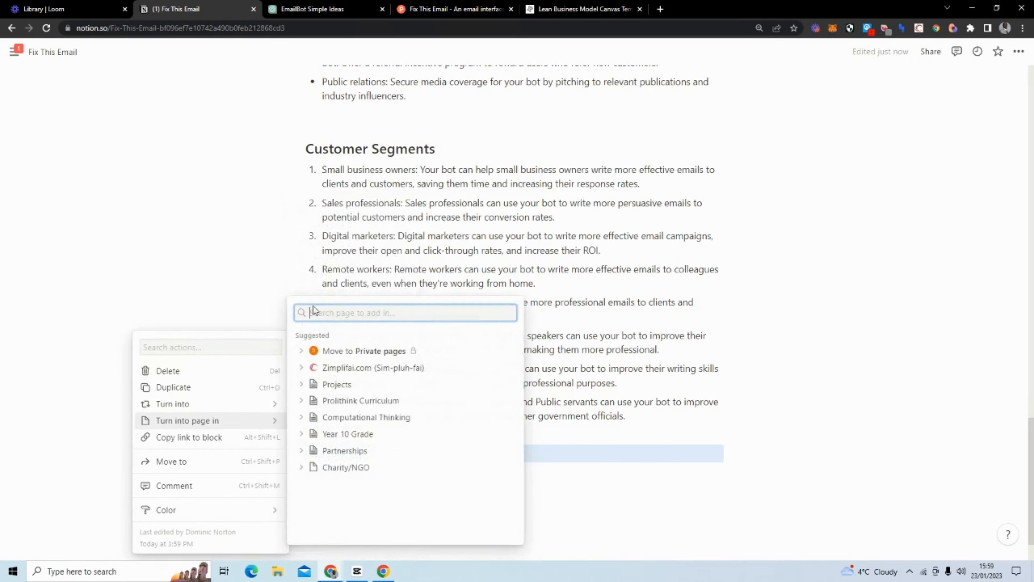
pyautogui.moveTo(275, 411)
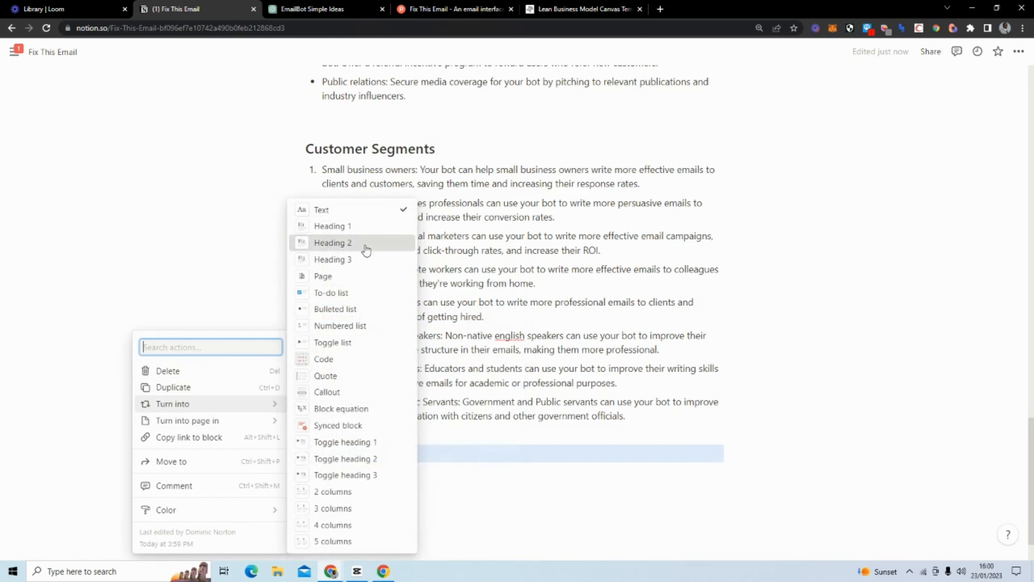
pyautogui.click(332, 243)
# Paste the fixed and variable cost lists under the Cost Structure heading and add an empty line after them.
pyautogui.click(390, 492)
pyautogui.hotkey('ctrl', 'v')
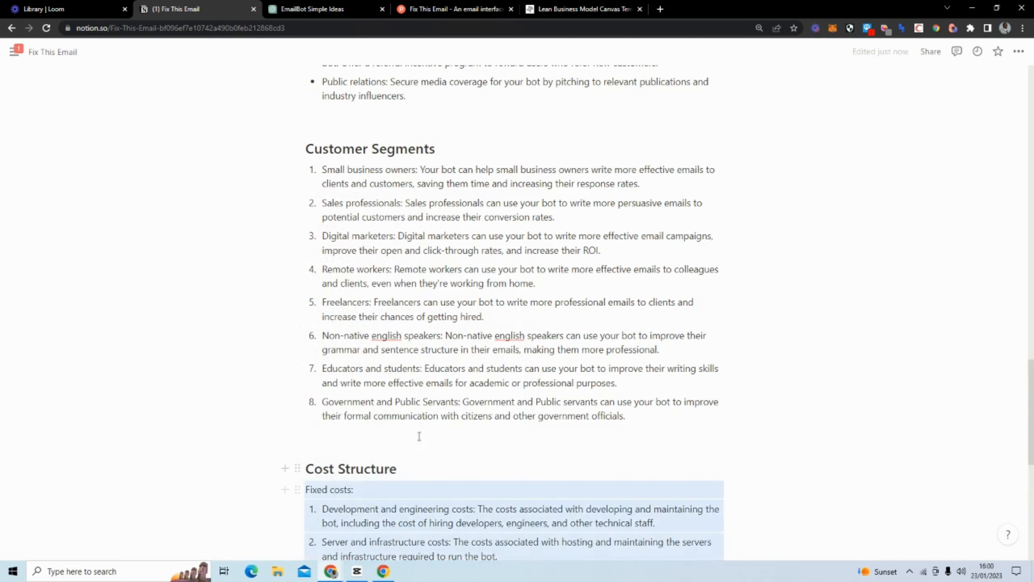
pyautogui.press('Return')
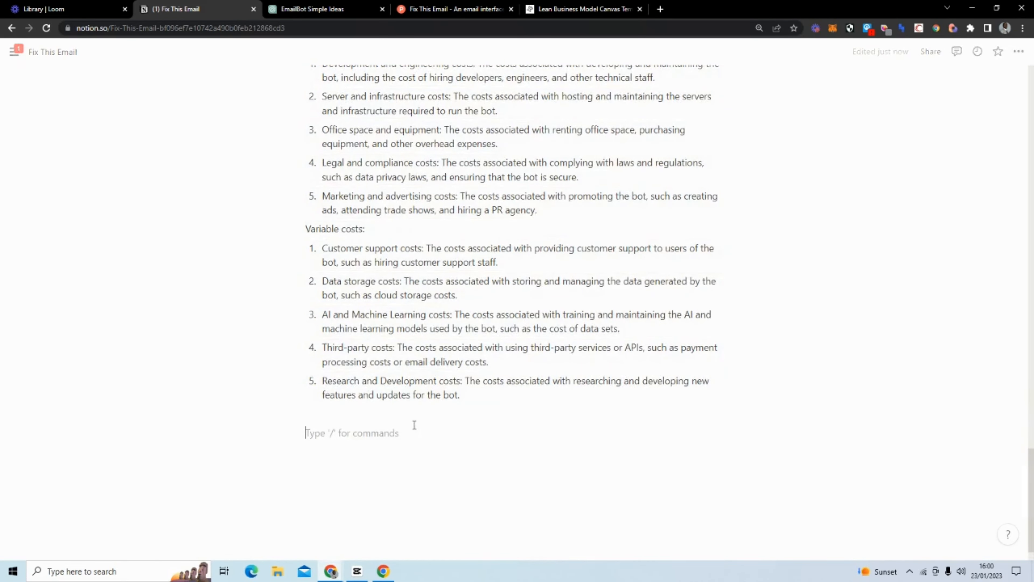
# Add the line "Revenue Streams" below the variable costs list and review the Cost Structure section.
pyautogui.write('Revenue ')
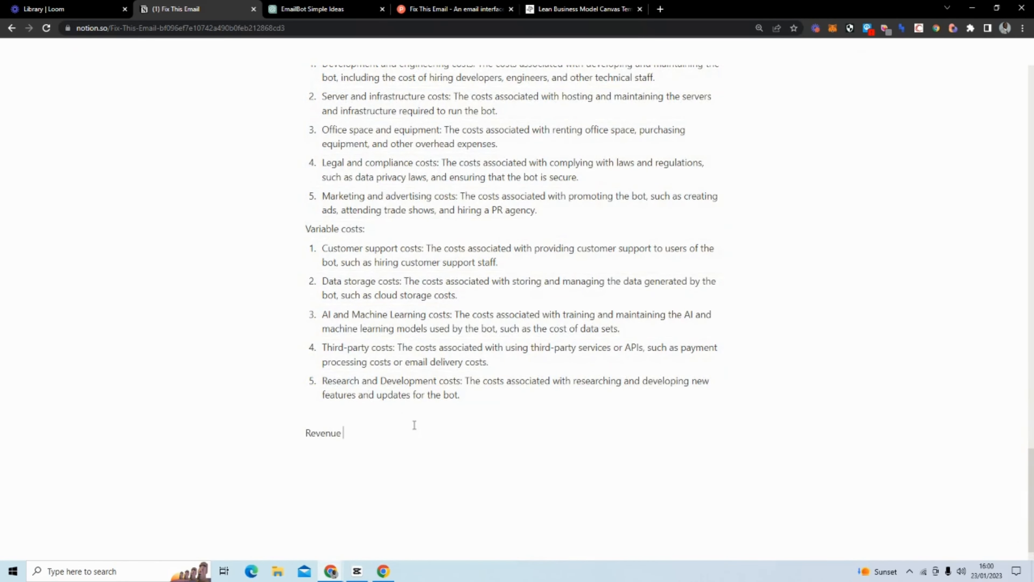
pyautogui.write('Streams')
pyautogui.scroll(3, 408, 265)
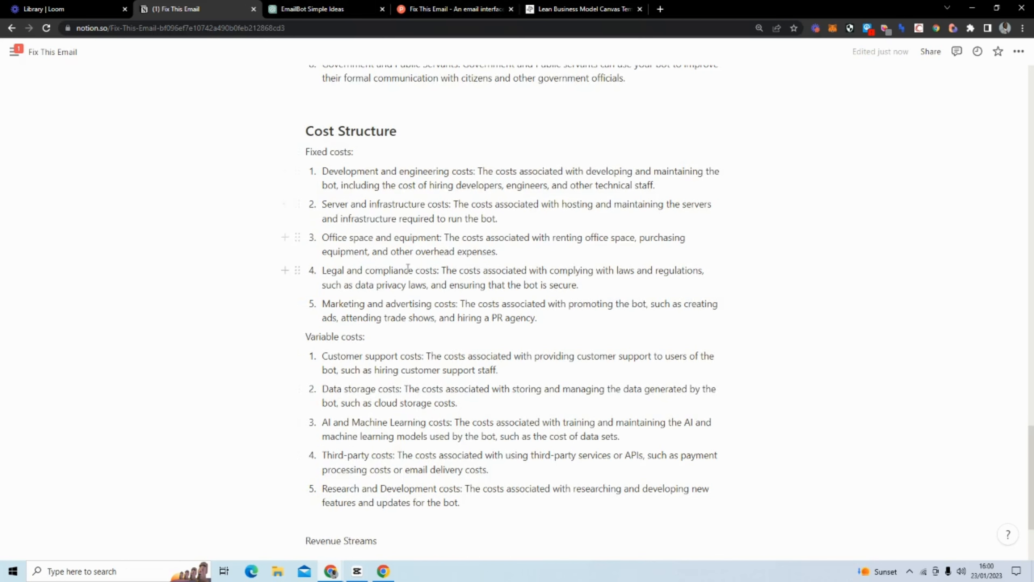
pyautogui.scroll(-3, 403, 269)
pyautogui.scroll(2, 409, 344)
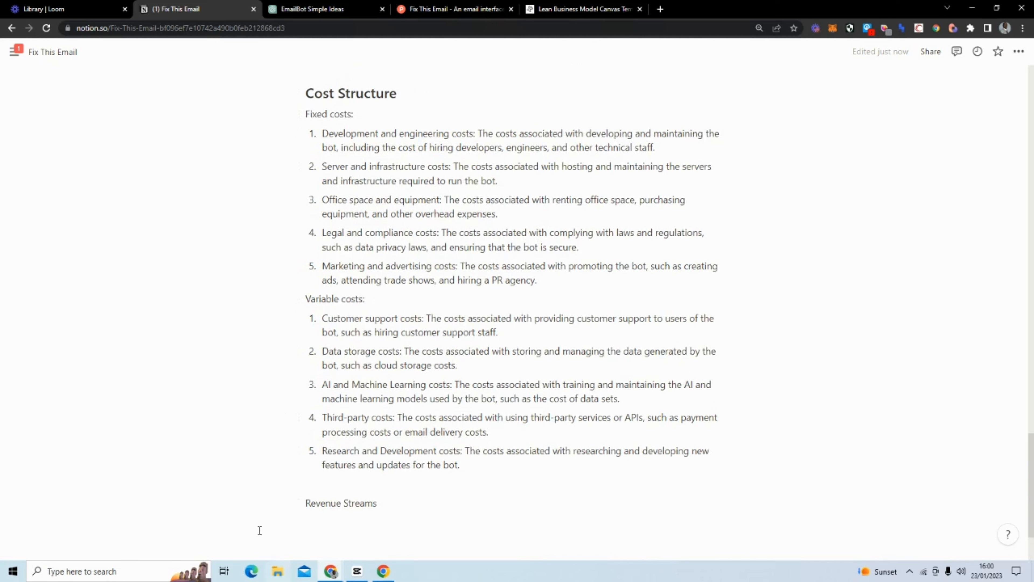
# Turn the "Revenue Streams" line into a Heading 2 and start an empty text line beneath it.
pyautogui.click(298, 505)
pyautogui.moveTo(268, 406)
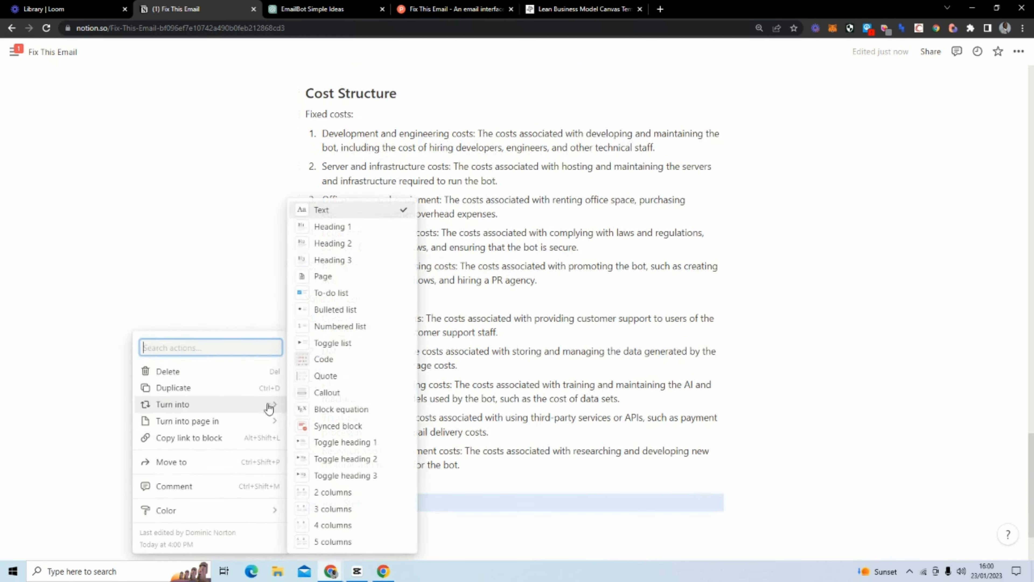
pyautogui.click(366, 248)
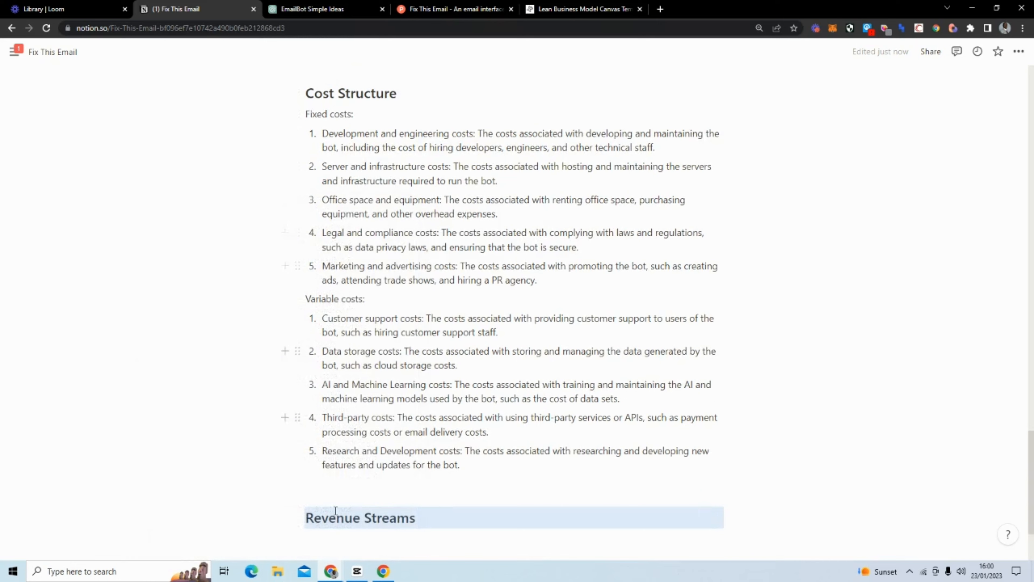
pyautogui.click(336, 544)
pyautogui.click(345, 462)
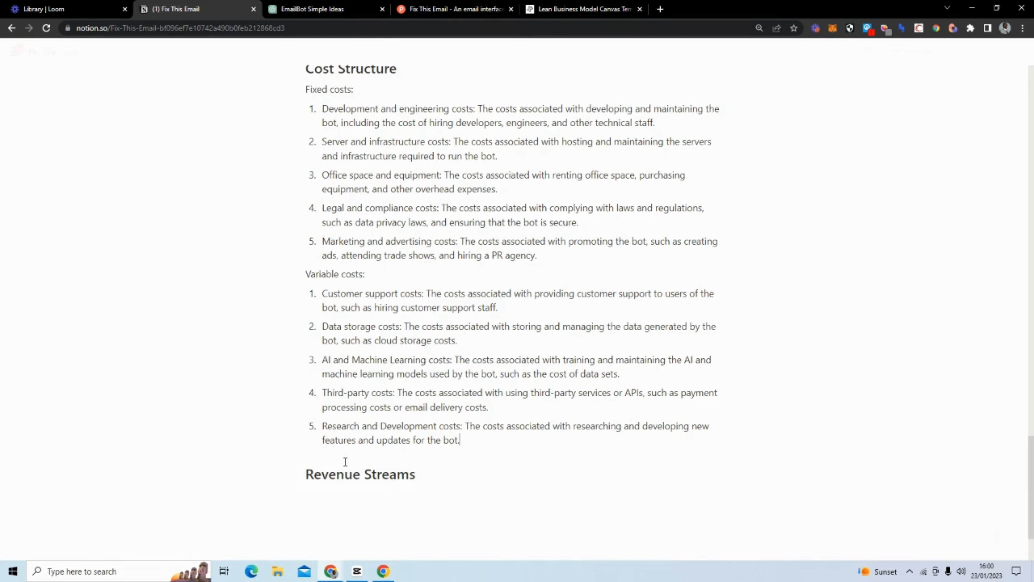
pyautogui.scroll(5, 345, 461)
pyautogui.scroll(-5, 387, 309)
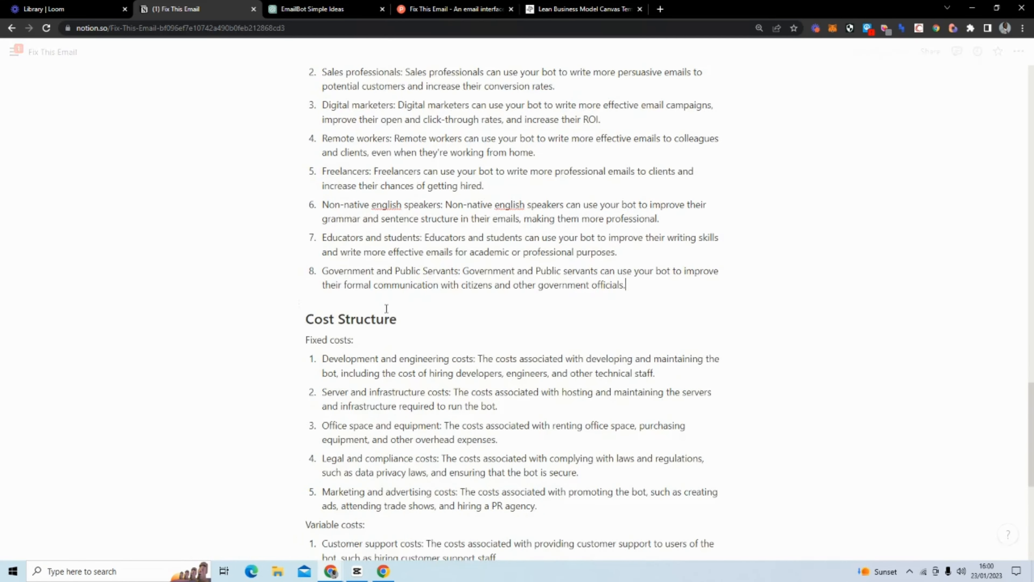
pyautogui.click(371, 514)
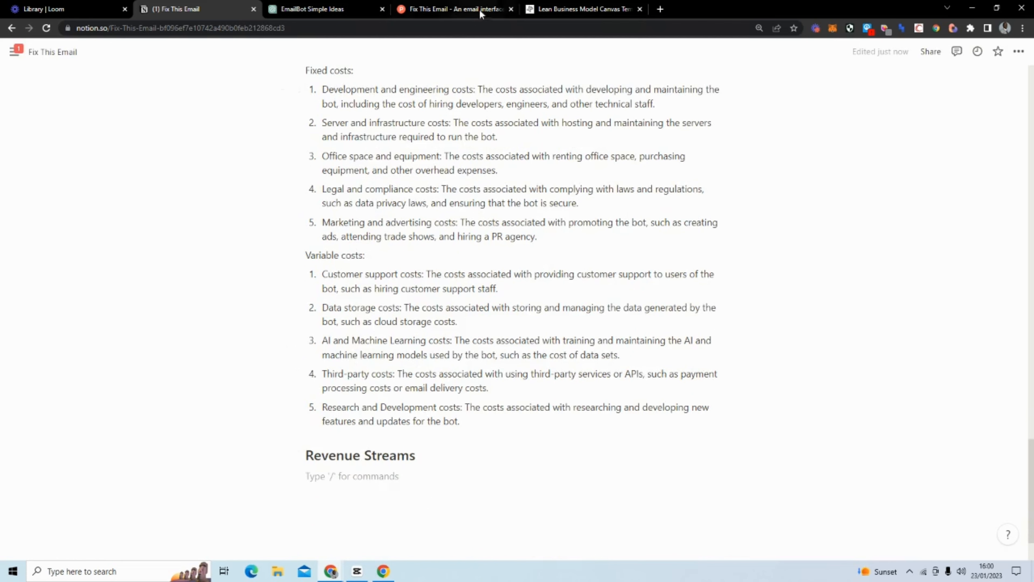
# Switch to the EmailBot Simple Ideas chat in ChatGPT and send the prompt "Write revenue streams".
pyautogui.click(308, 16)
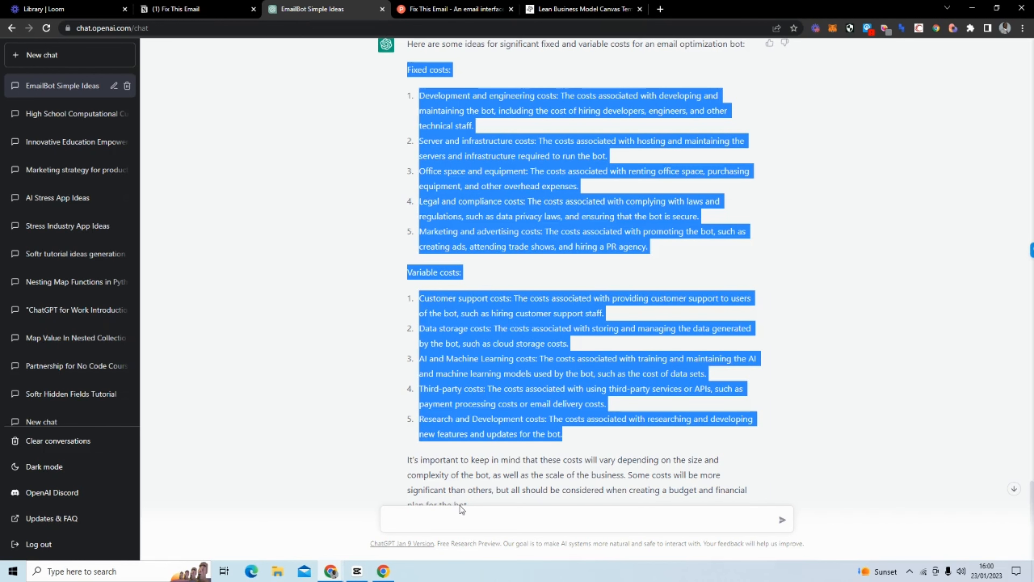
pyautogui.click(467, 519)
pyautogui.write('Wr')
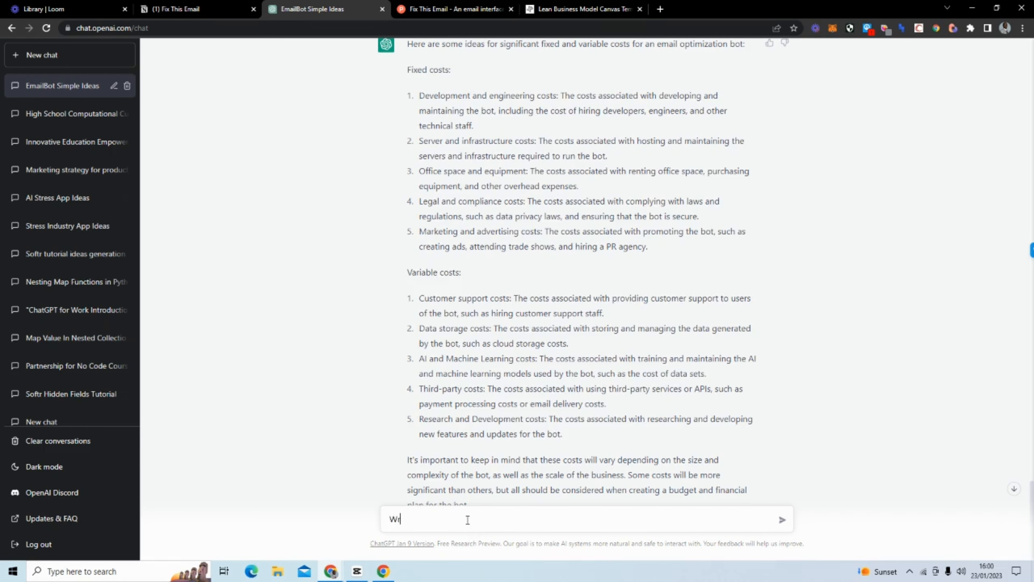
pyautogui.write('ite revenue streams')
pyautogui.press('Return')
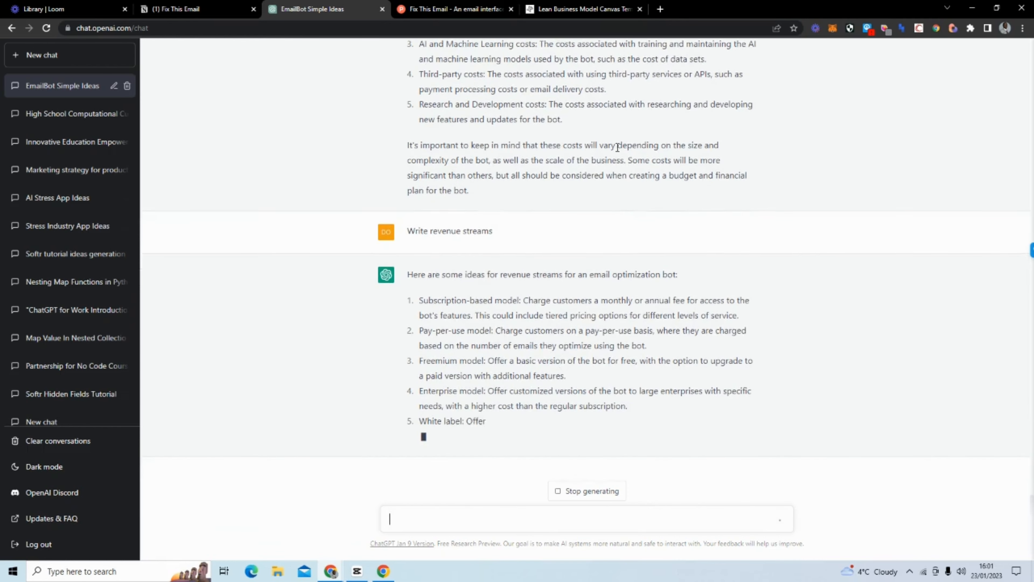
# Copy the full numbered list of revenue streams from ChatGPT's answer and paste it under the Revenue Streams heading in Notion.
pyautogui.scroll(4, 611, 171)
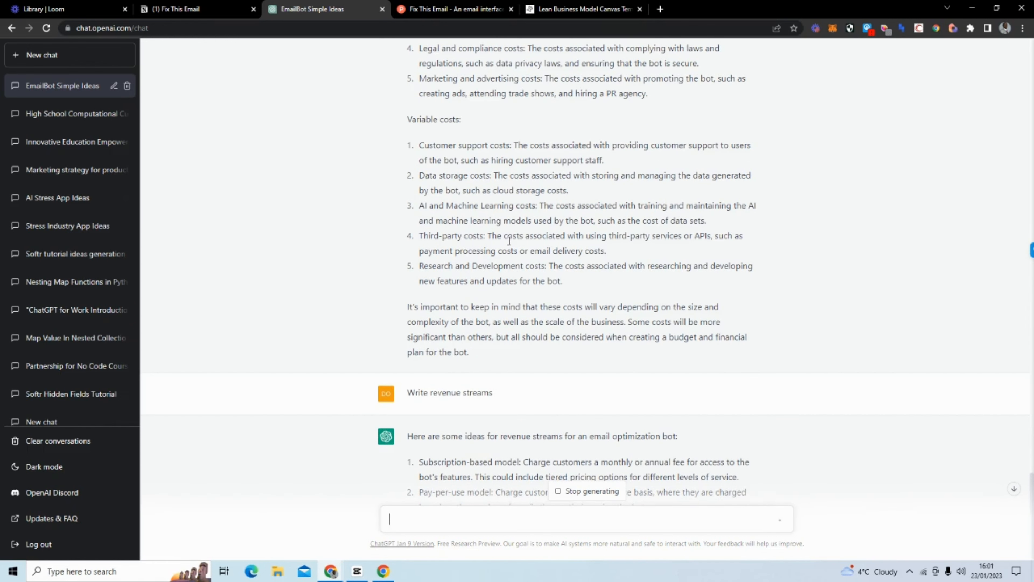
pyautogui.scroll(-4, 566, 257)
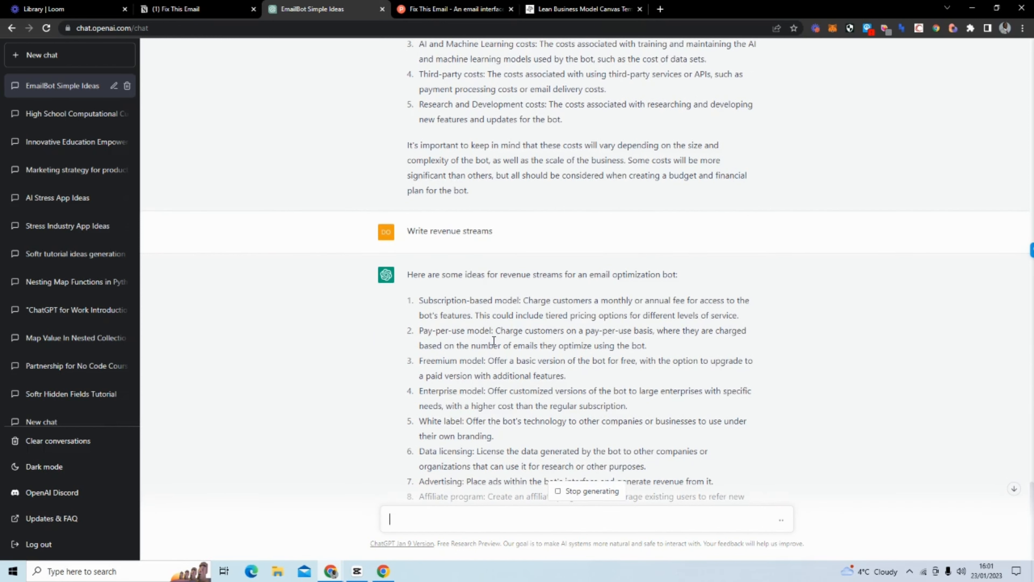
pyautogui.scroll(-3, 494, 341)
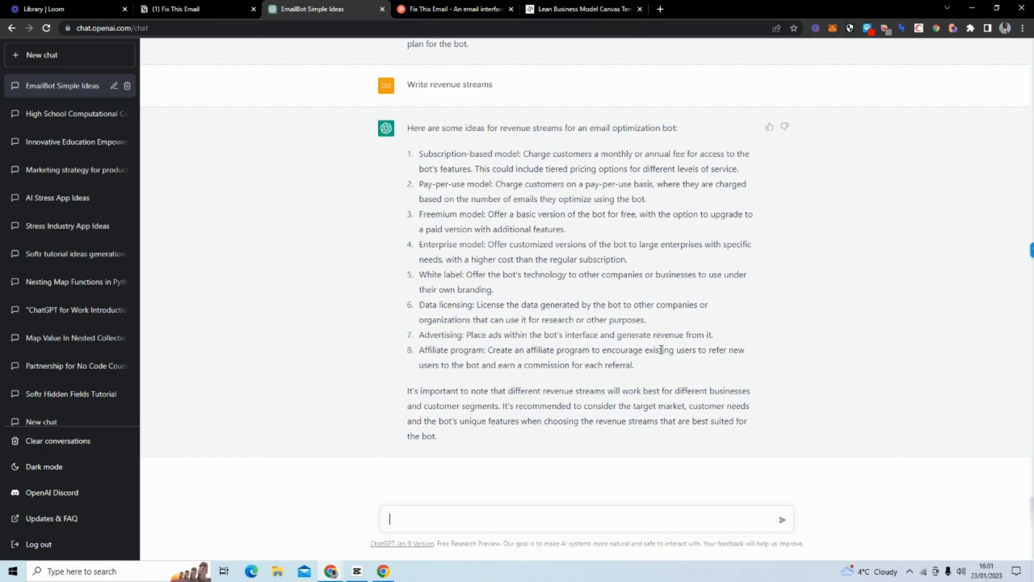
pyautogui.moveTo(654, 364); pyautogui.dragTo(409, 142)
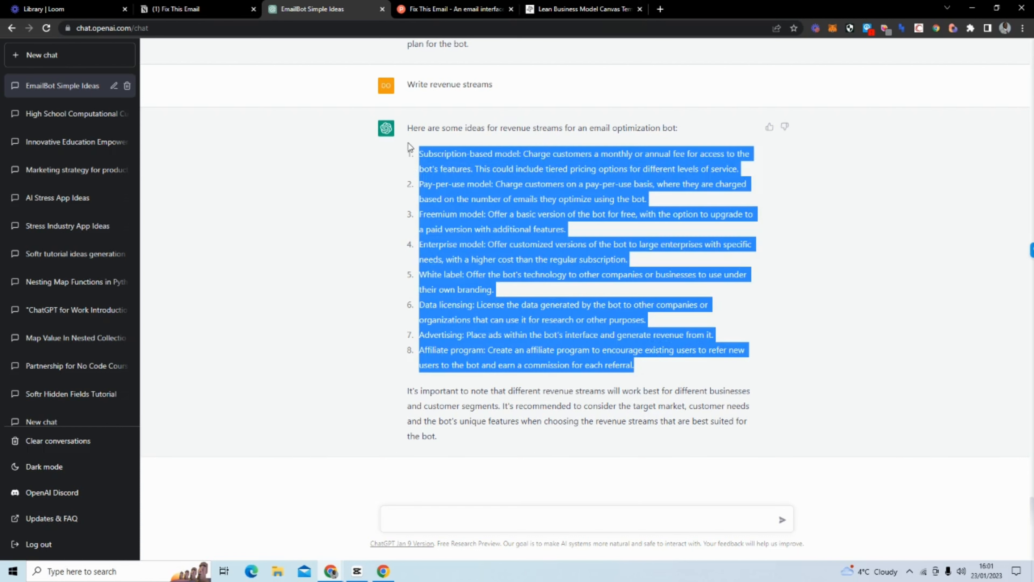
pyautogui.click(238, 10)
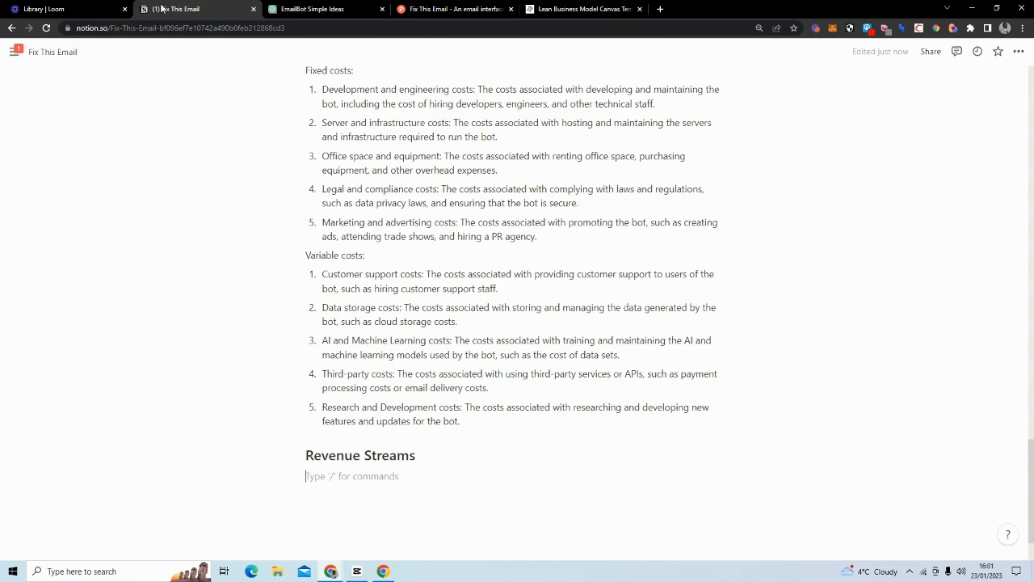
pyautogui.hotkey('ctrl', 'v')
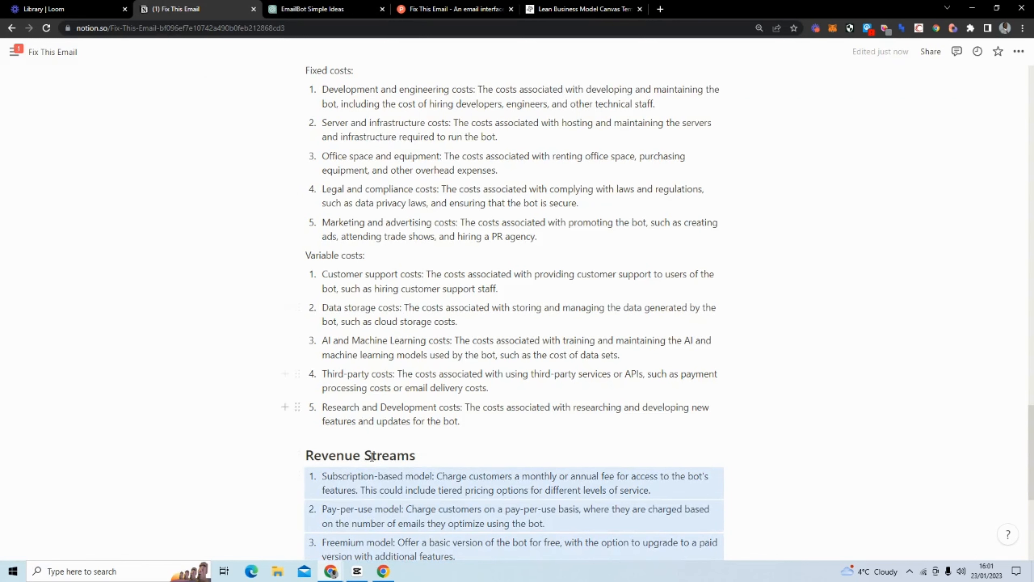
pyautogui.scroll(-5, 374, 445)
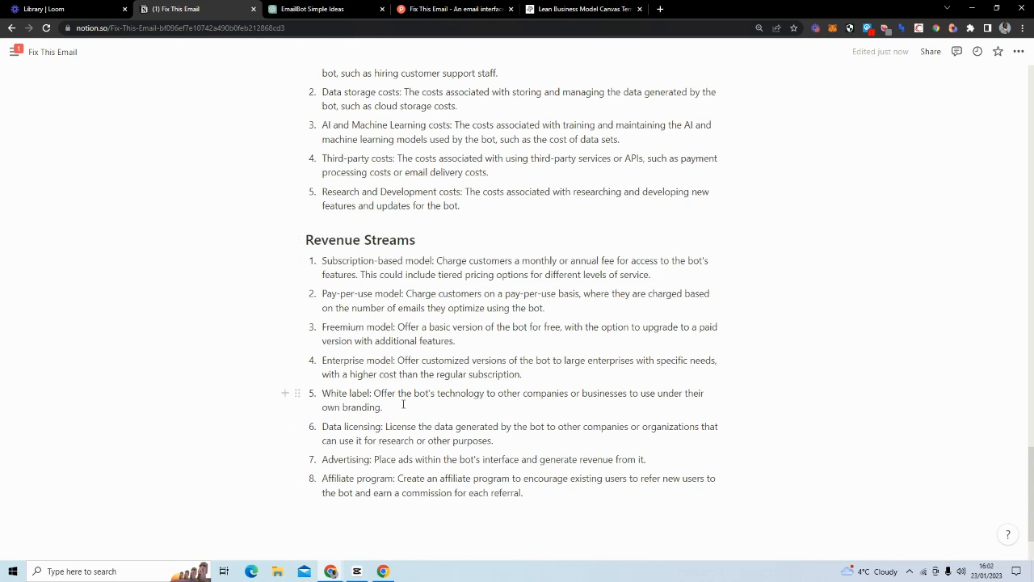
# Delete the Pay-per-use model and Freemium model items from the Revenue Streams list.
pyautogui.click(414, 373)
pyautogui.keyDown('shift'); pyautogui.click(308, 298); pyautogui.keyUp('shift')
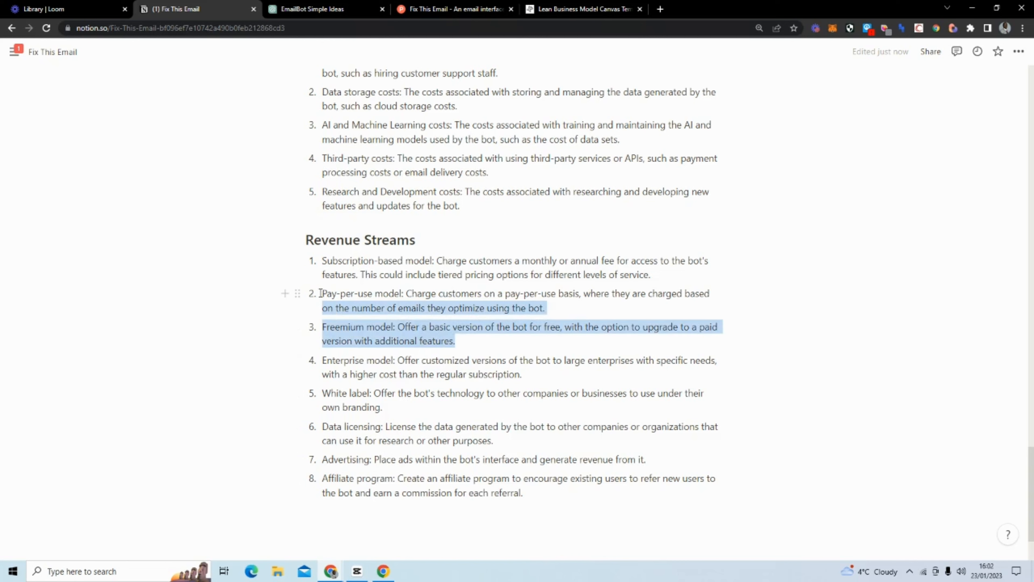
pyautogui.press('BackSpace')
pyautogui.moveTo(734, 288); pyautogui.dragTo(323, 294)
pyautogui.press('BackSpace')
pyautogui.press('BackSpace')
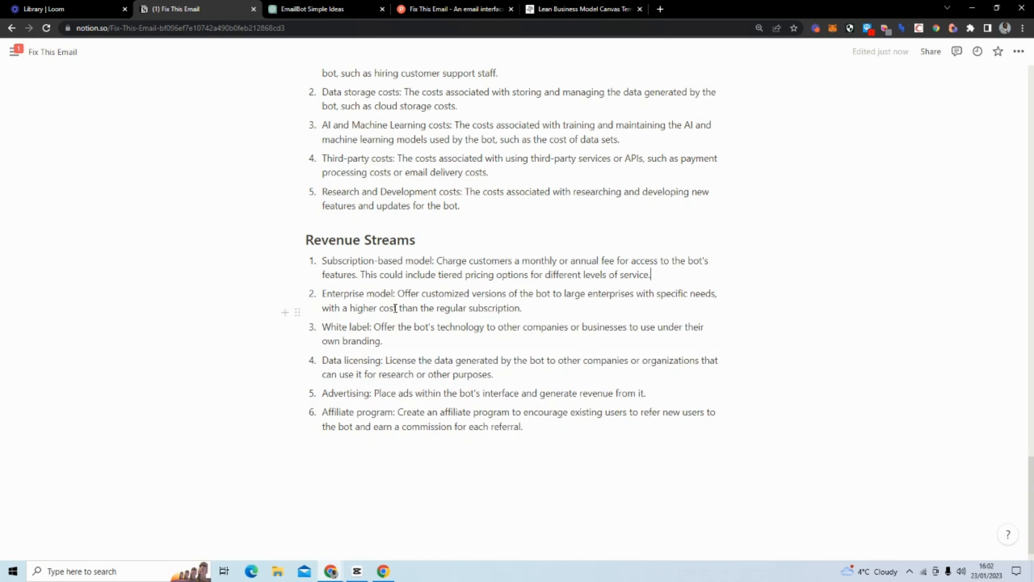
# Delete the White label, Data licensing and Advertising items from the Revenue Streams list.
pyautogui.moveTo(655, 392); pyautogui.dragTo(322, 328)
pyautogui.press('BackSpace')
pyautogui.press('BackSpace')
pyautogui.press('BackSpace')
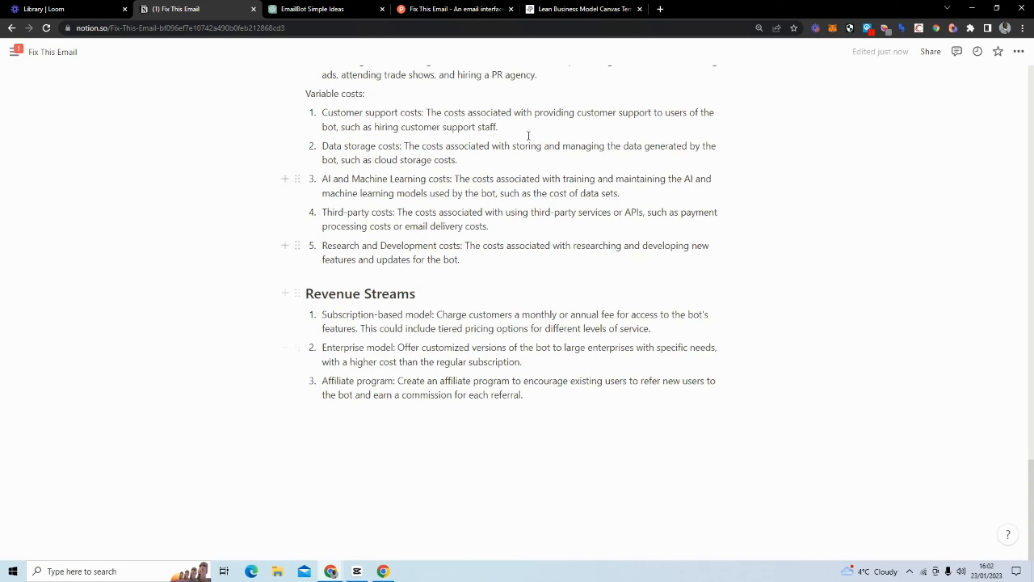
# Check the lean business model canvas template, and review the Notion page's sections from Problem down to the Public relations item under Channels.
pyautogui.click(565, 10)
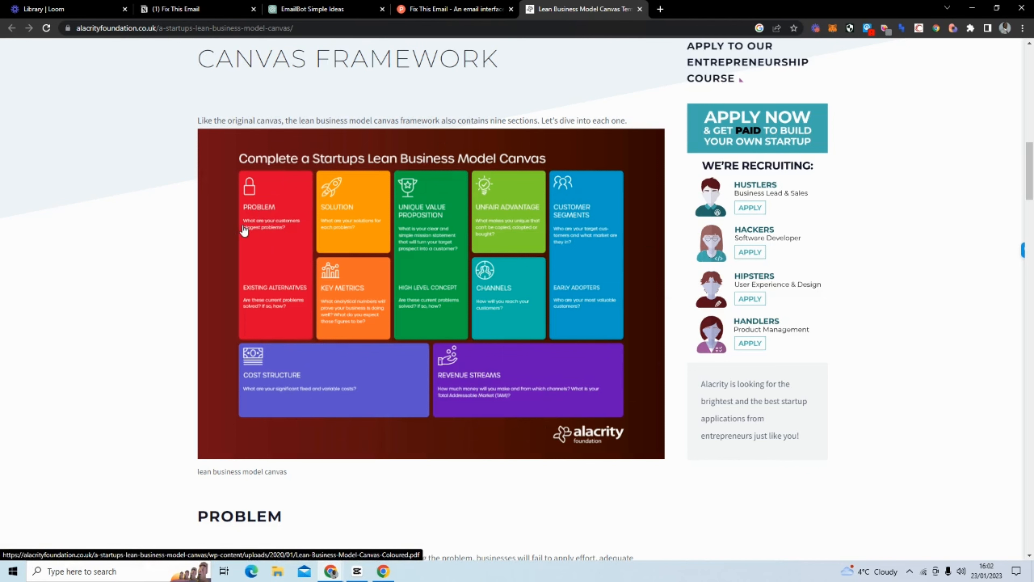
pyautogui.click(205, 12)
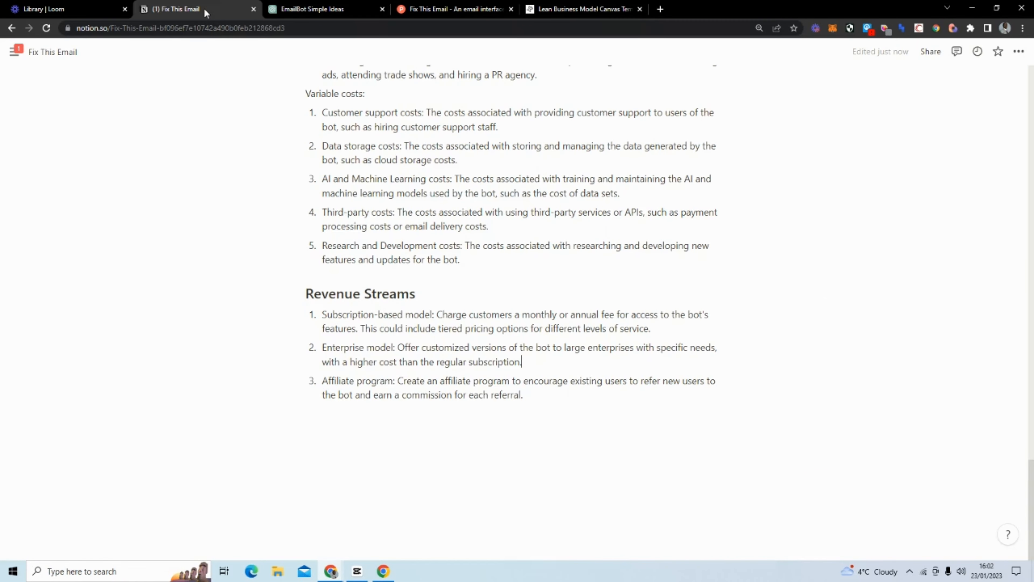
pyautogui.click(469, 438)
pyautogui.scroll(20, 469, 438)
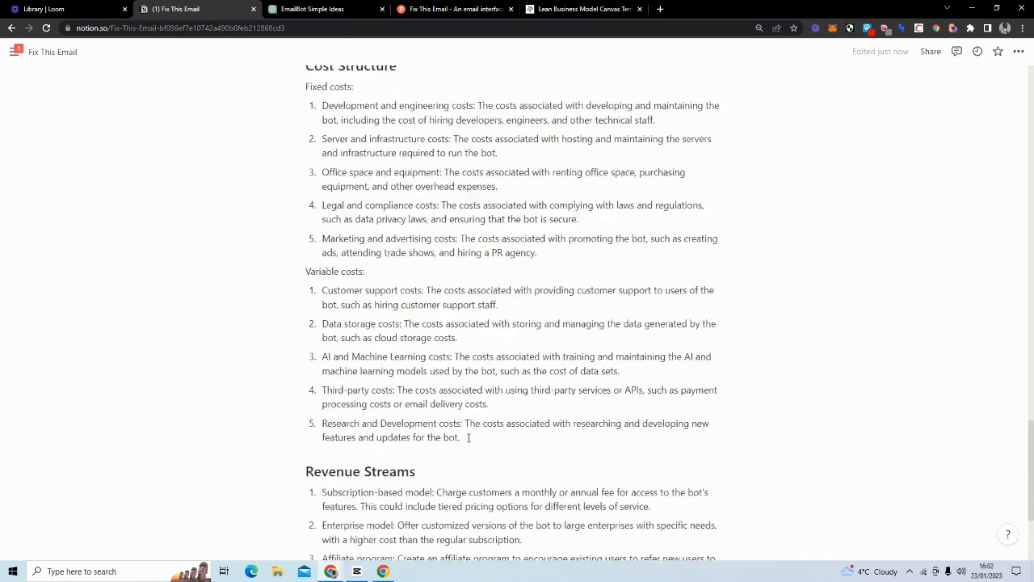
pyautogui.scroll(20, 469, 438)
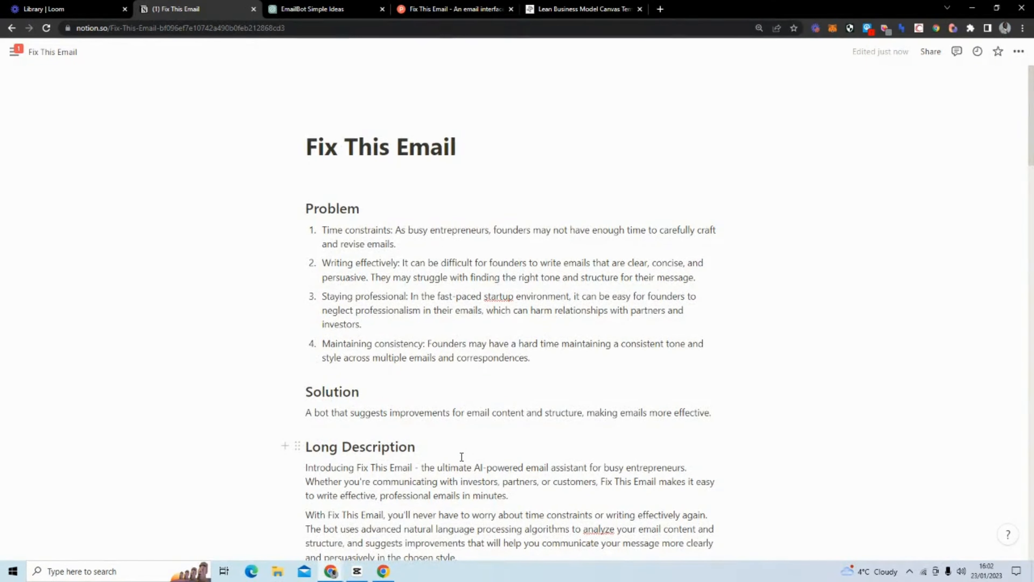
pyautogui.scroll(-10, 447, 362)
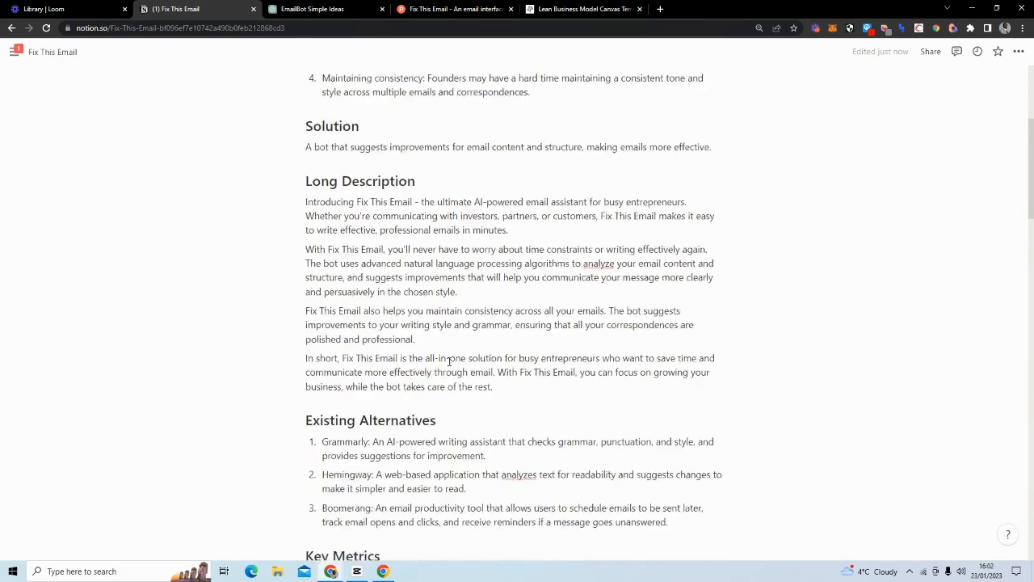
pyautogui.scroll(-10, 450, 362)
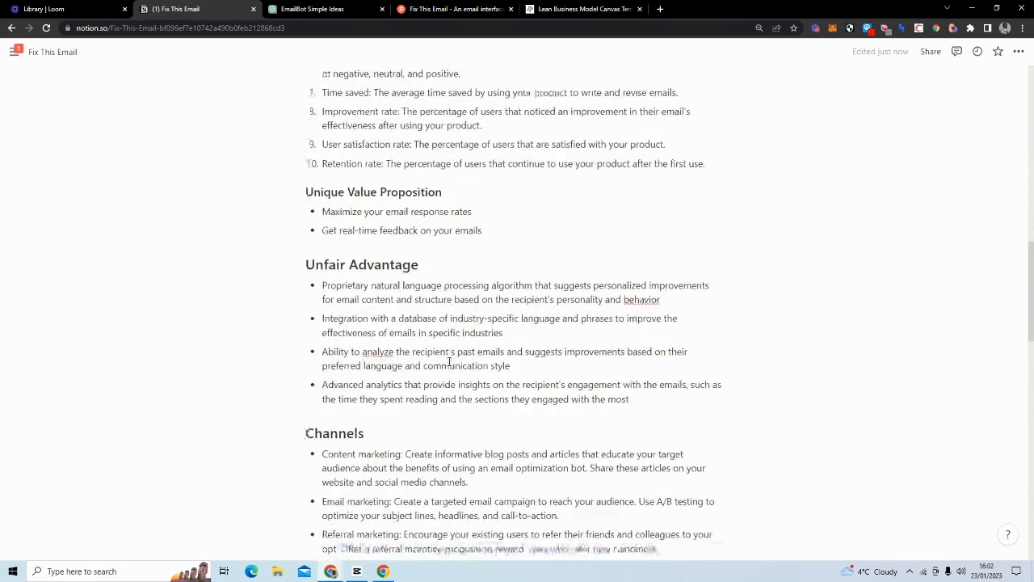
pyautogui.scroll(-3, 450, 362)
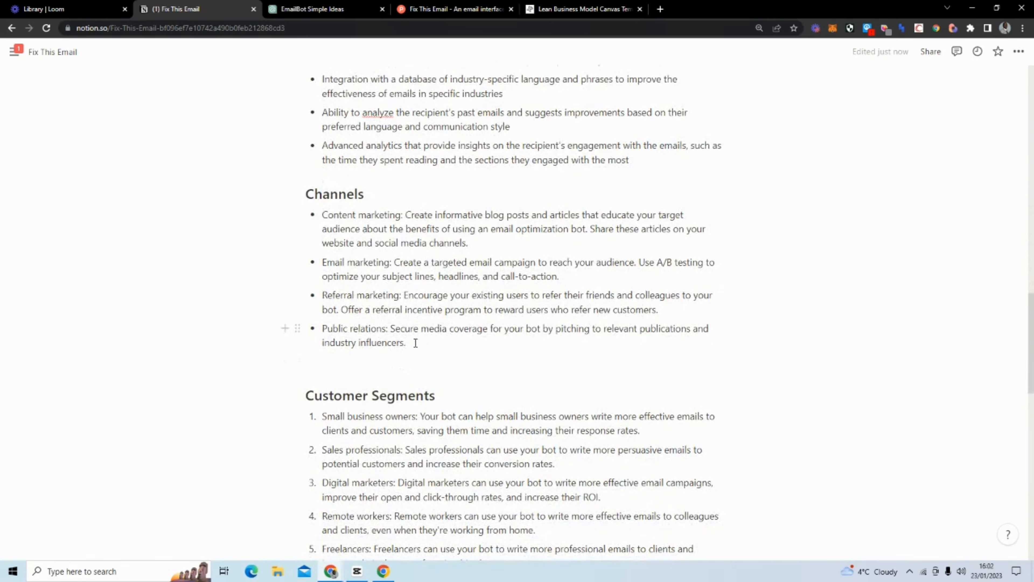
pyautogui.moveTo(415, 343); pyautogui.dragTo(322, 329)
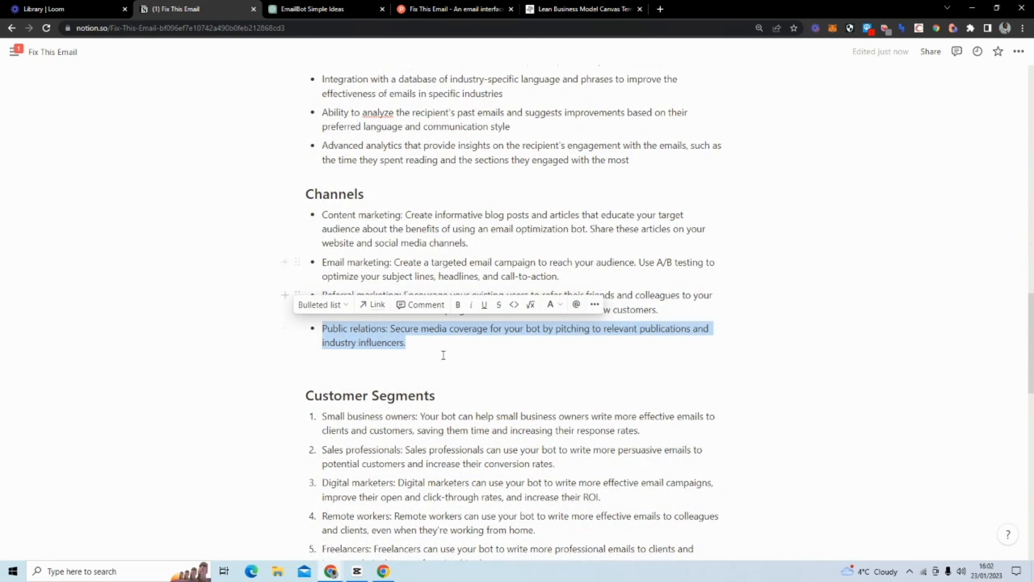
# Return to the EmailBot Simple Ideas chat in ChatGPT and send the prompt "Write a press release".
pyautogui.click(332, 14)
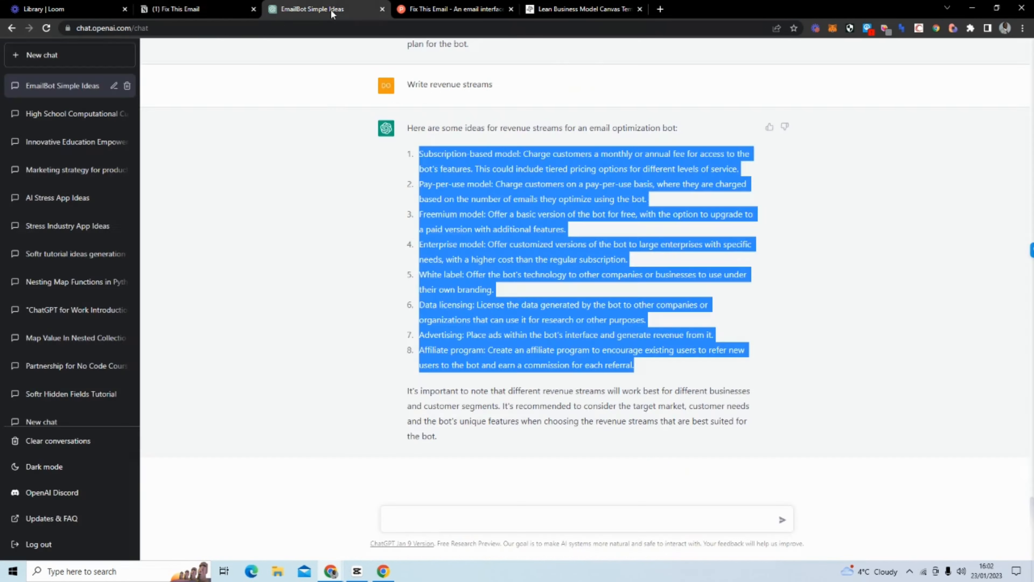
pyautogui.click(944, 359)
pyautogui.scroll(8, 367, 291)
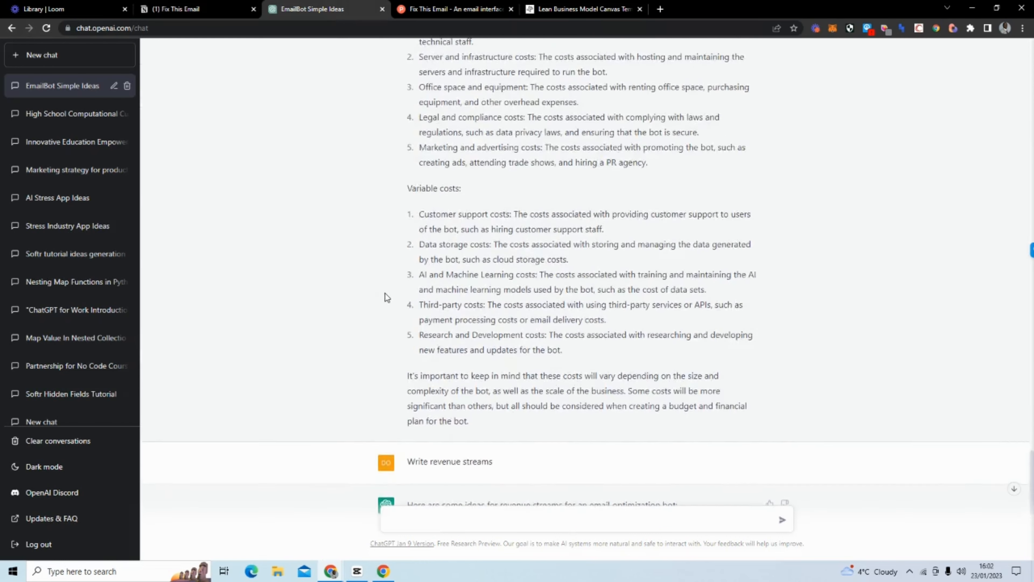
pyautogui.scroll(2, 387, 293)
pyautogui.scroll(-3, 389, 293)
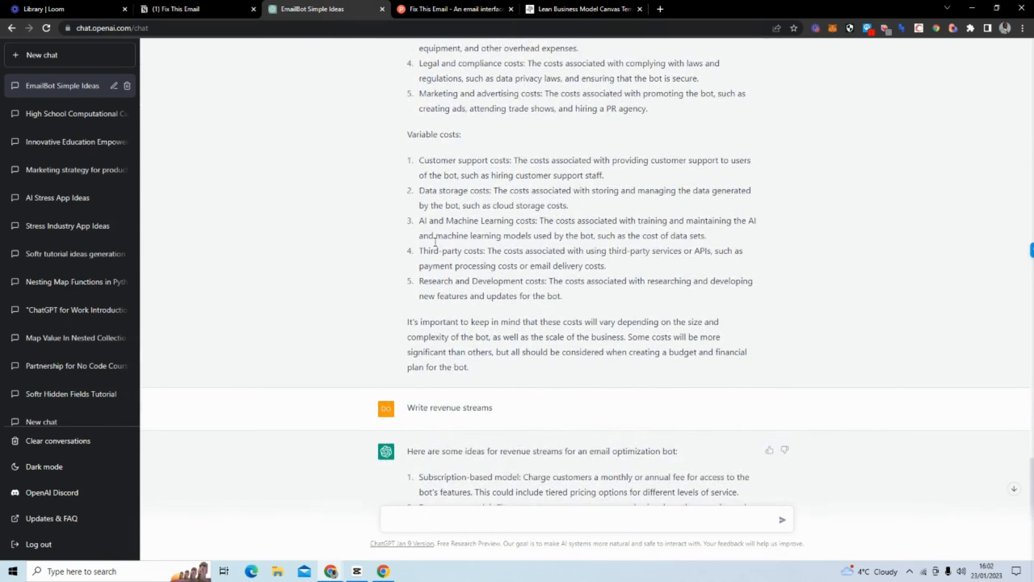
pyautogui.scroll(4, 435, 242)
pyautogui.scroll(-9, 436, 293)
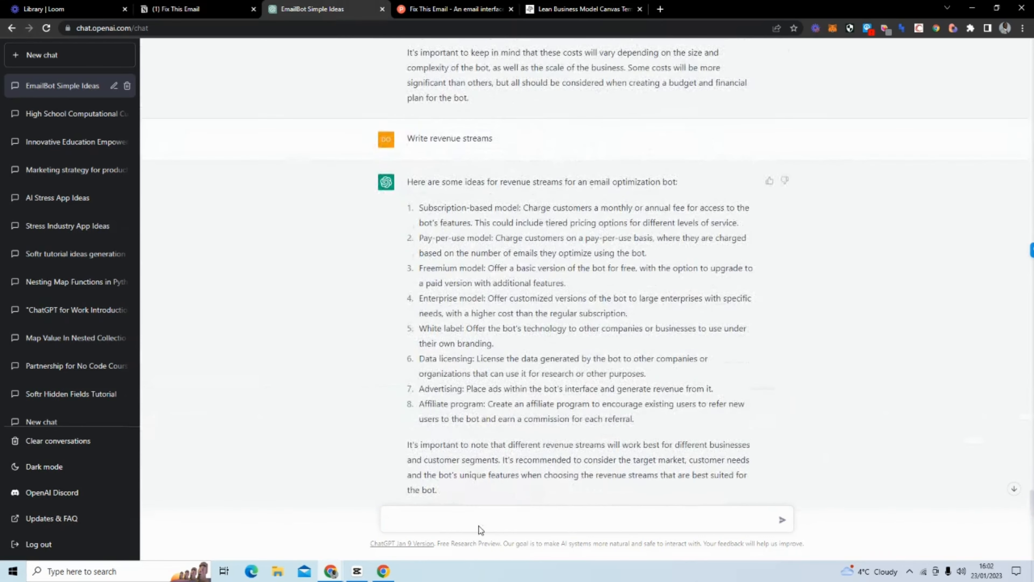
pyautogui.write('rite a press release')
pyautogui.press('Return')
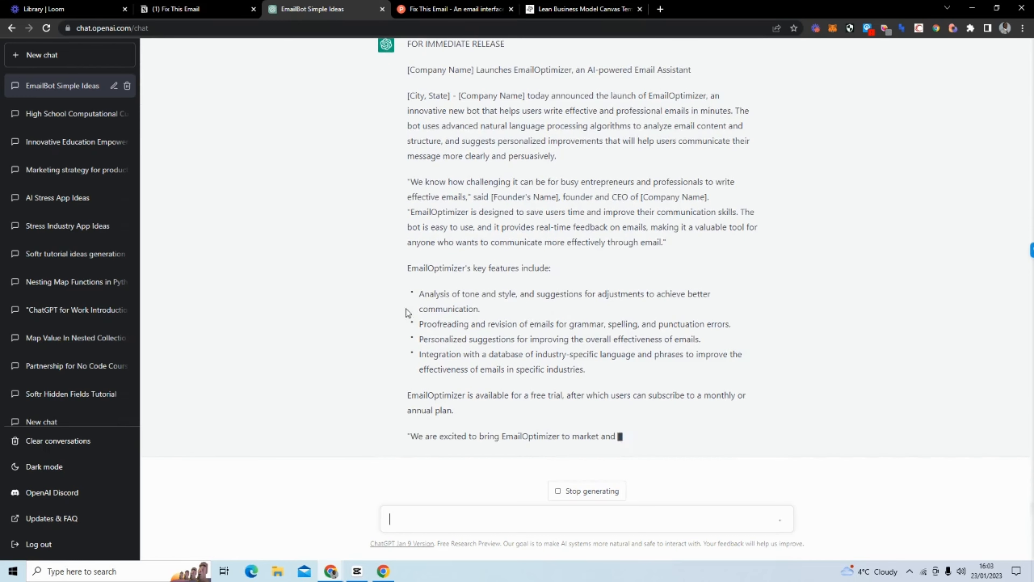
# Read through the generated press release from its headline to the contact details and closing note.
pyautogui.scroll(2, 591, 292)
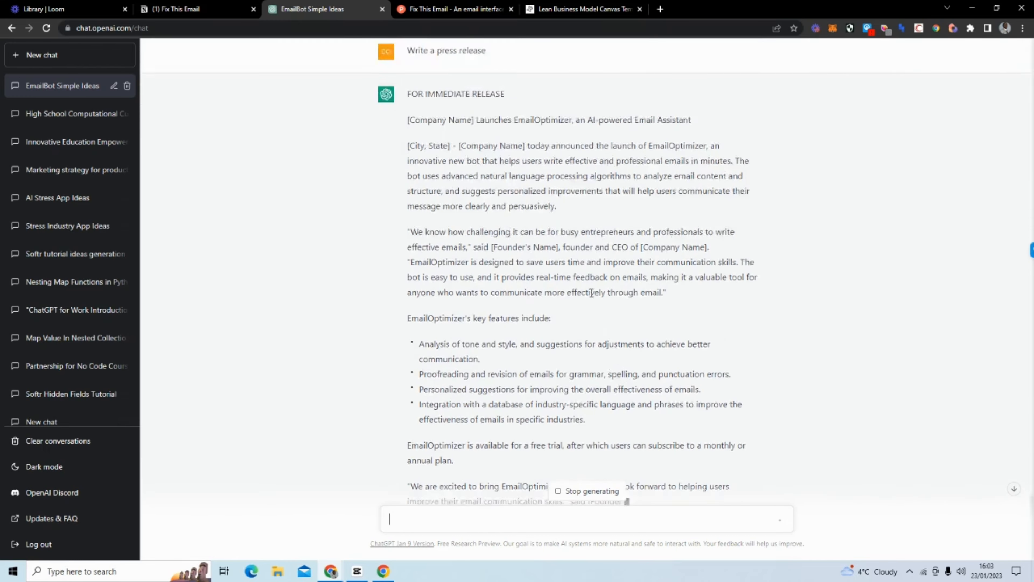
pyautogui.scroll(2, 591, 292)
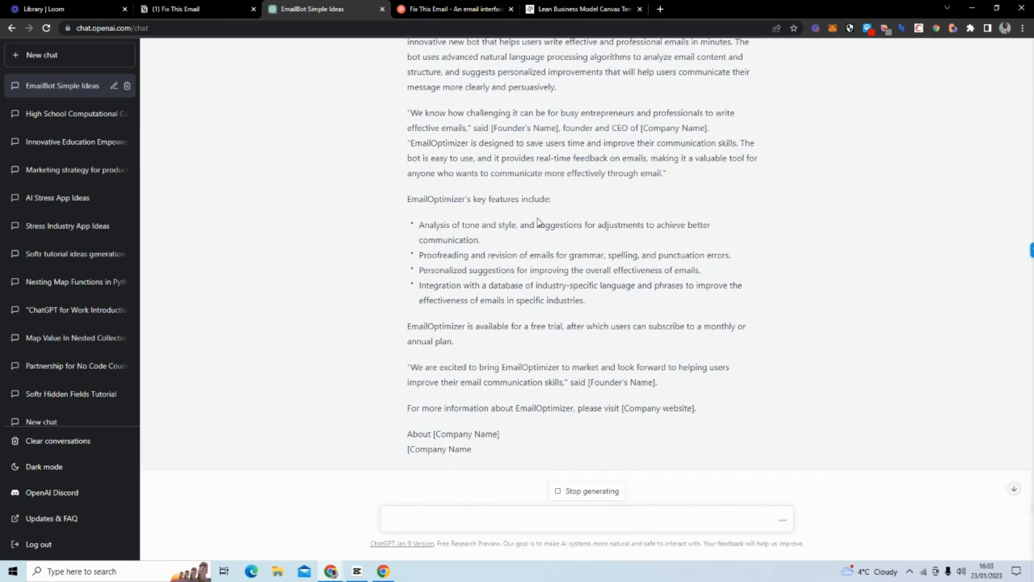
pyautogui.scroll(3, 561, 253)
pyautogui.scroll(4, 562, 257)
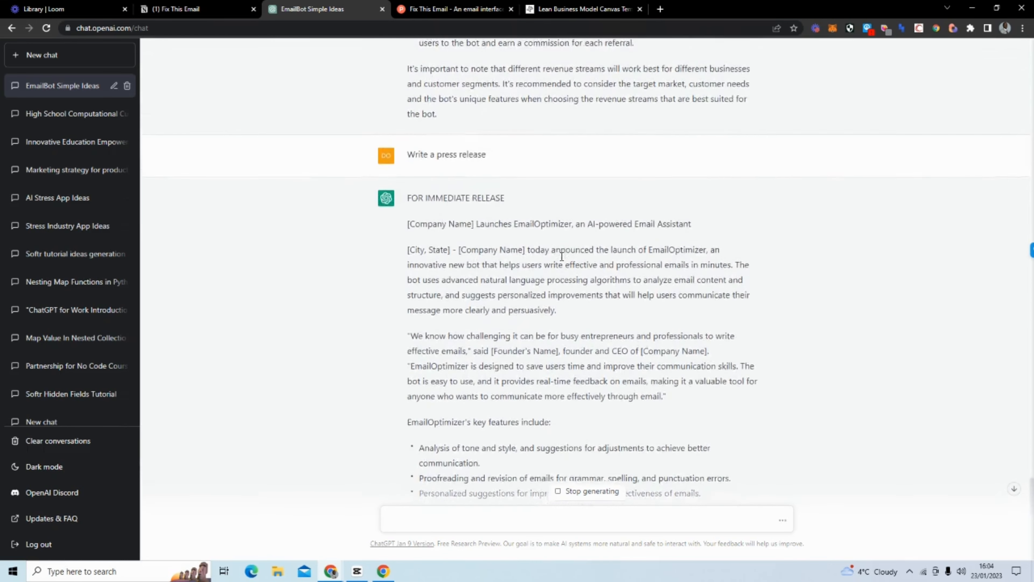
pyautogui.scroll(-10, 563, 261)
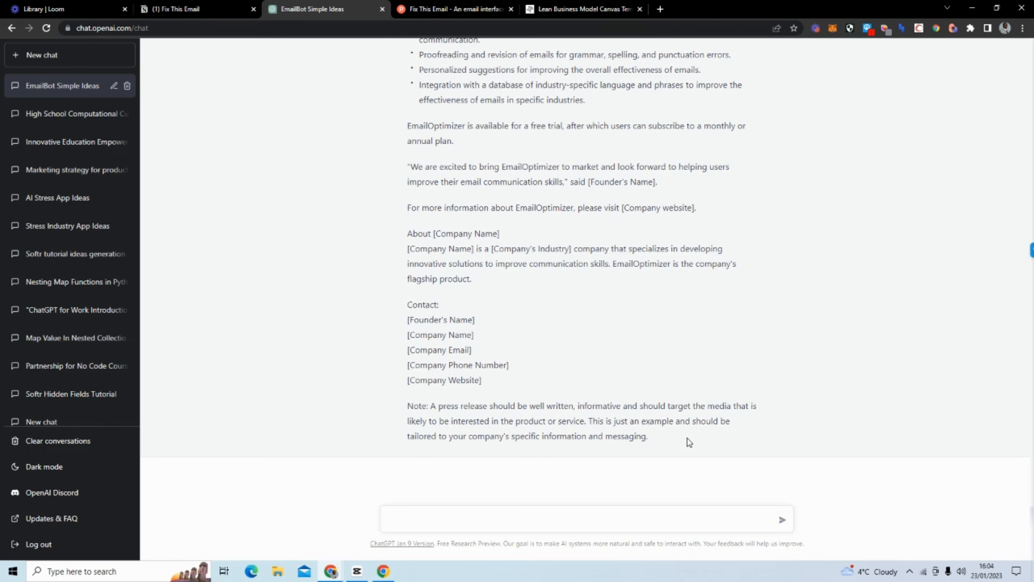
# Recheck the generated press release in ChatGPT from its headline through the founder quote and key features.
pyautogui.scroll(3, 504, 361)
pyautogui.scroll(5, 505, 364)
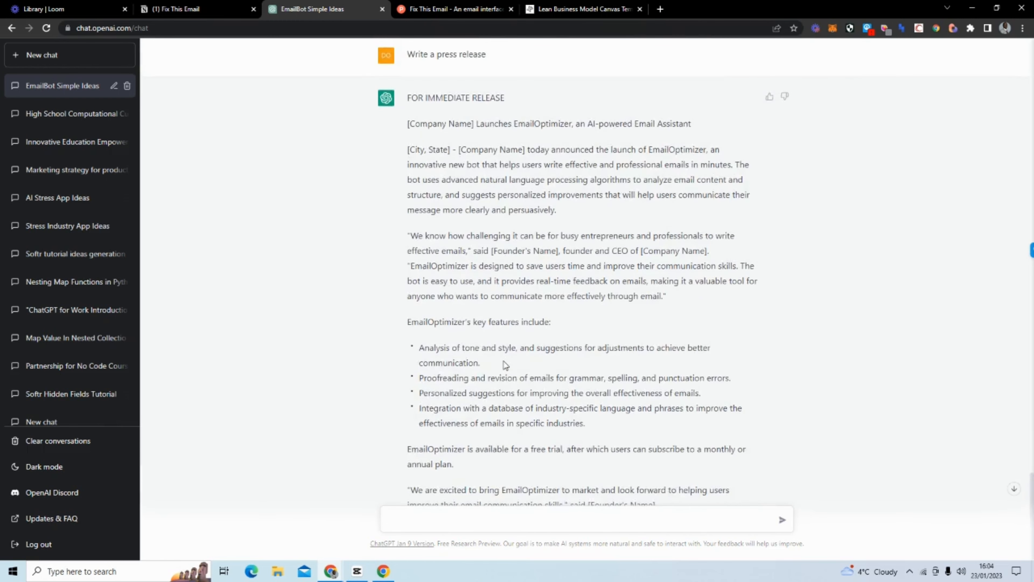
pyautogui.scroll(-1, 505, 364)
# Switch to the Fix This Email page in Notion and review the whole document, from Revenue Streams back up to the Problem section.
pyautogui.click(199, 9)
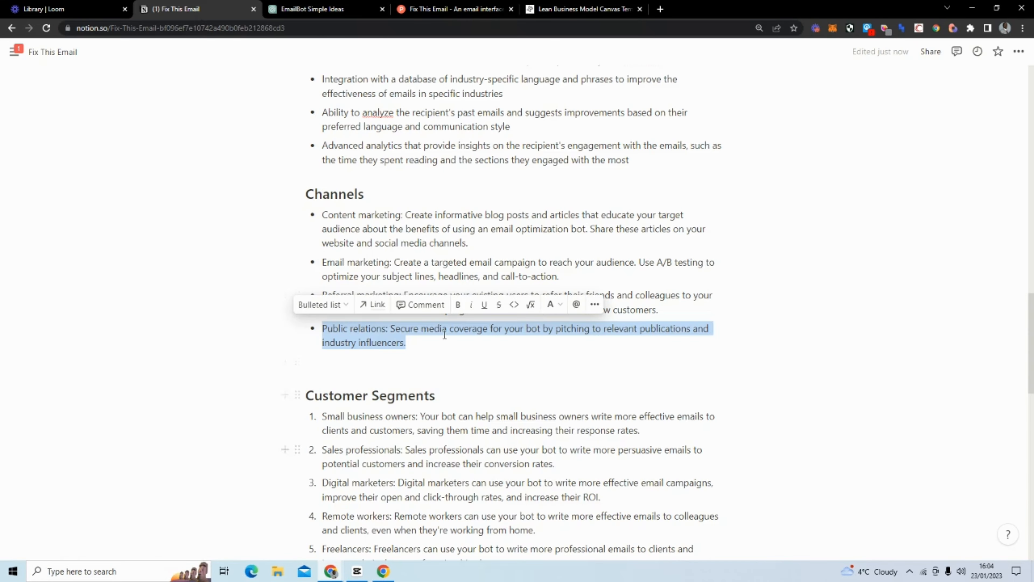
pyautogui.click(448, 354)
pyautogui.scroll(-20, 448, 354)
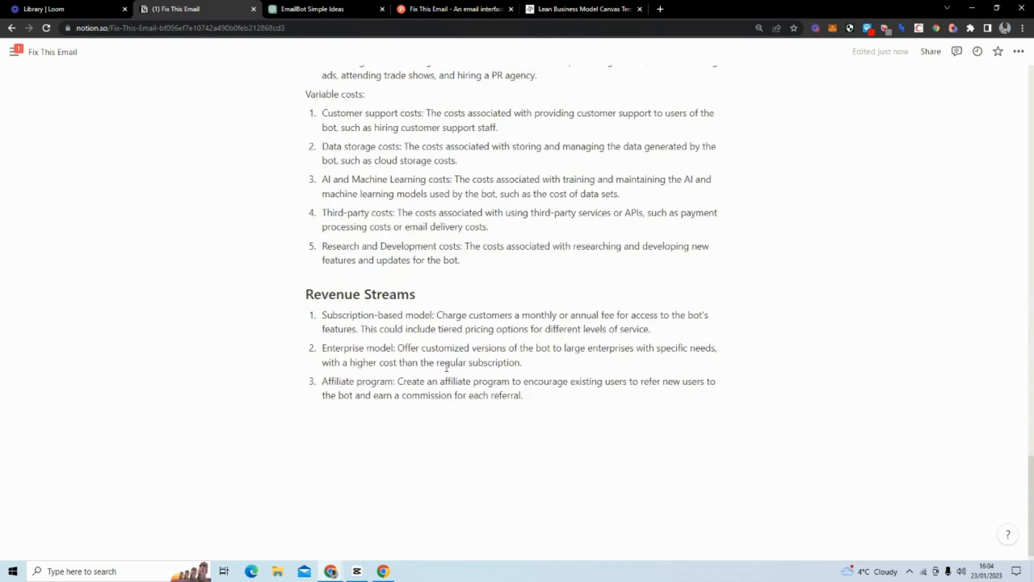
pyautogui.scroll(15, 447, 367)
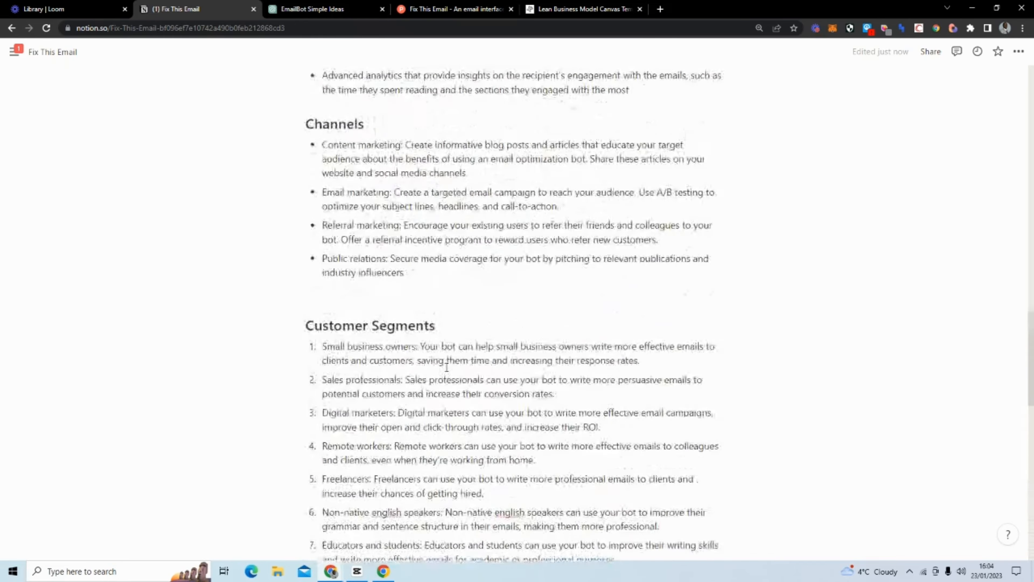
pyautogui.scroll(20, 446, 367)
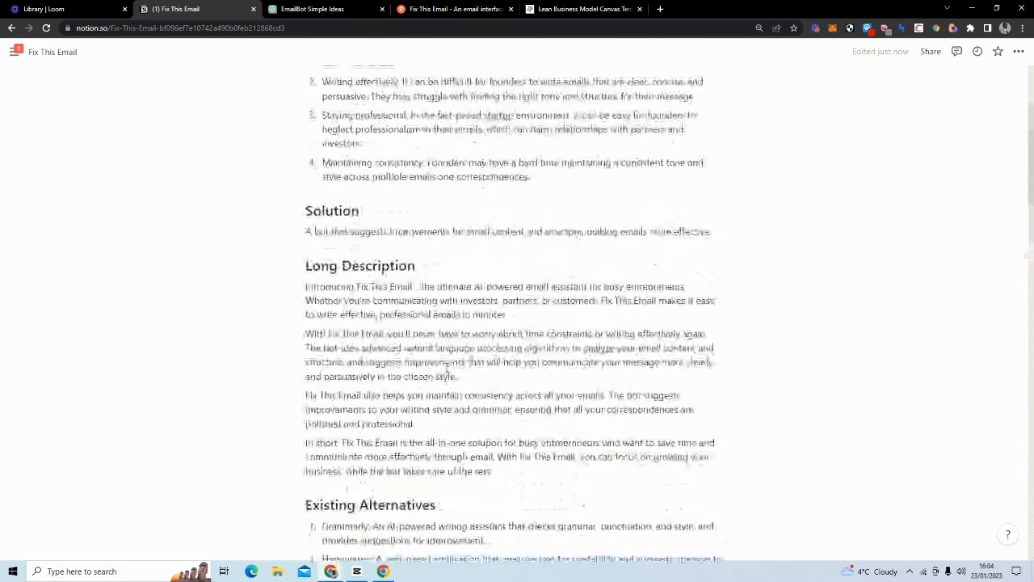
pyautogui.scroll(5, 446, 367)
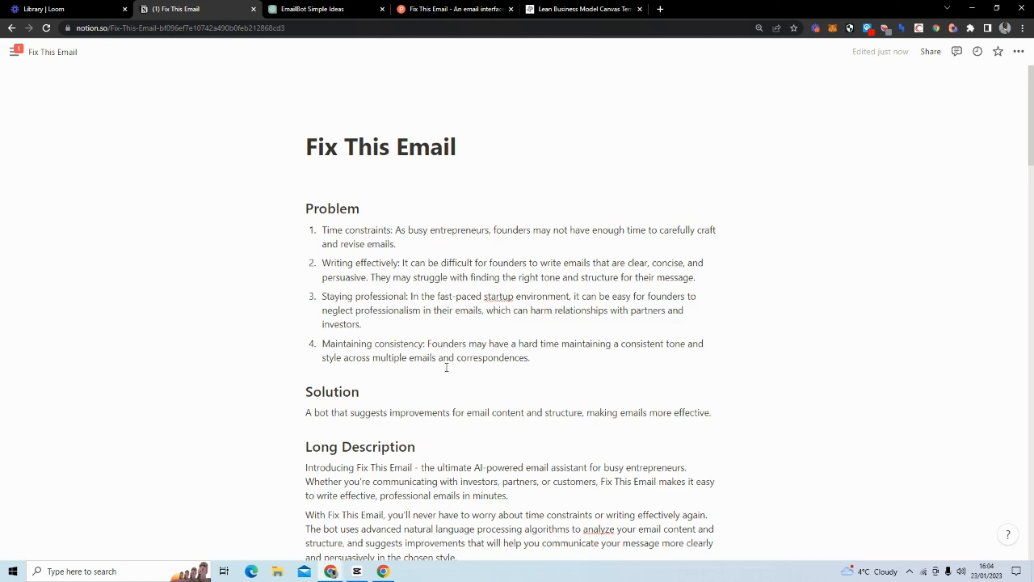
pyautogui.click(820, 27)
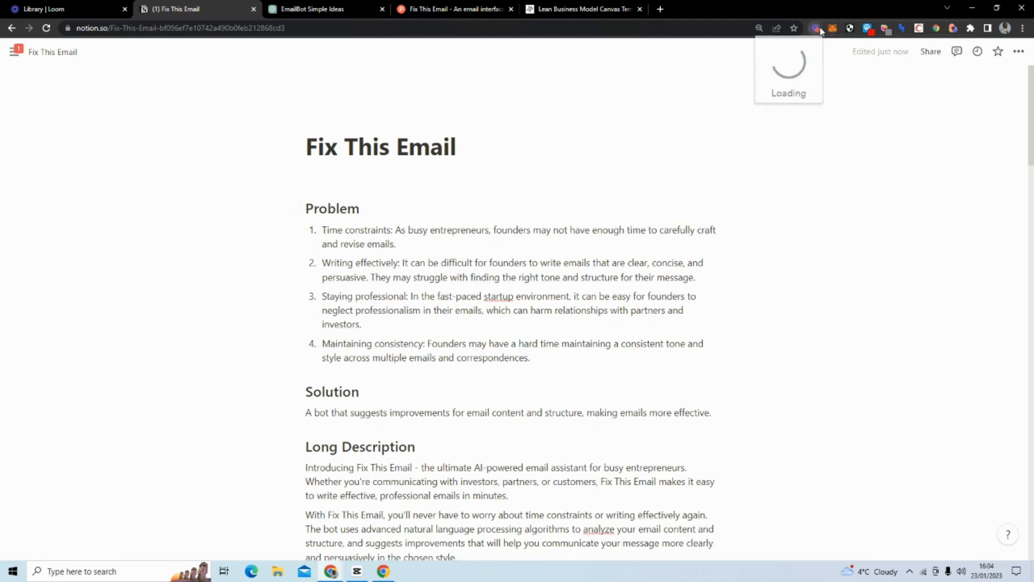